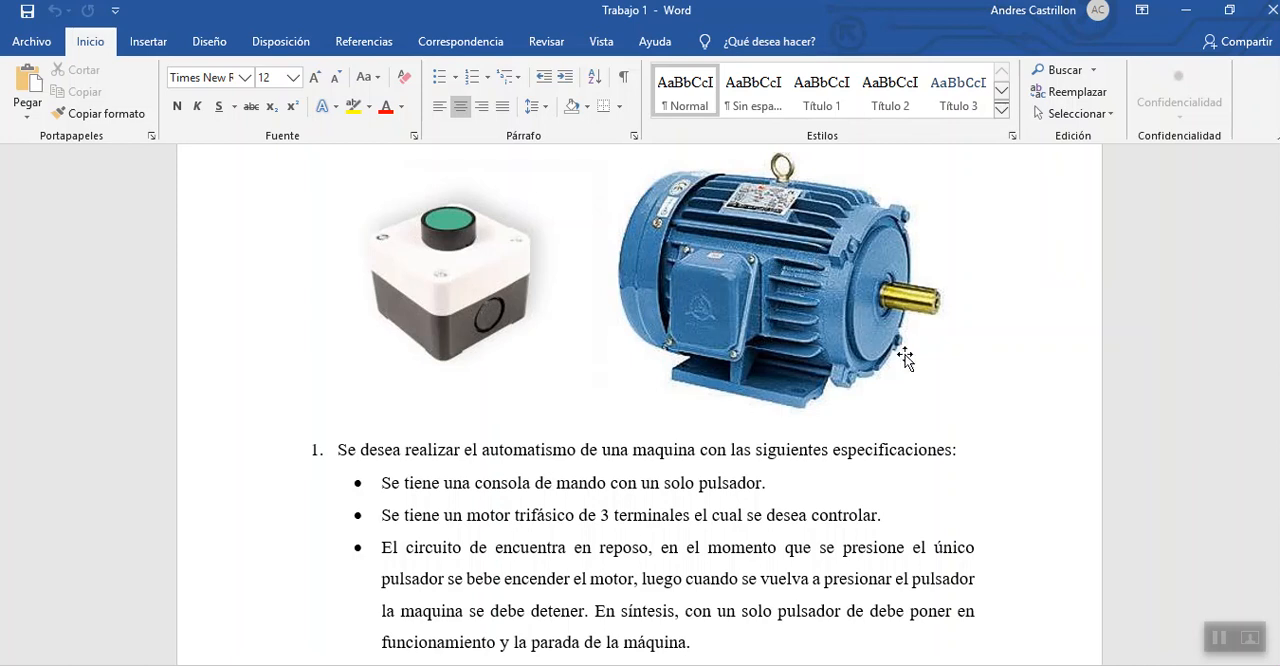
scroll(644, 397, down, 1)
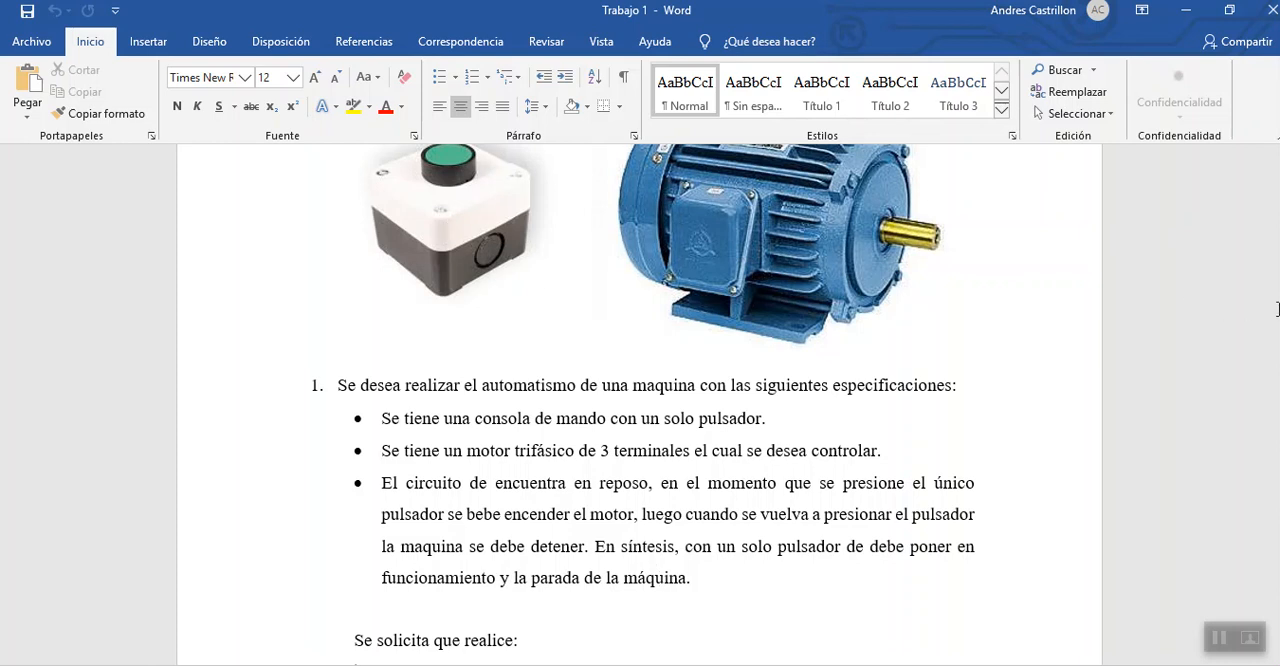
scroll(566, 206, up, 2)
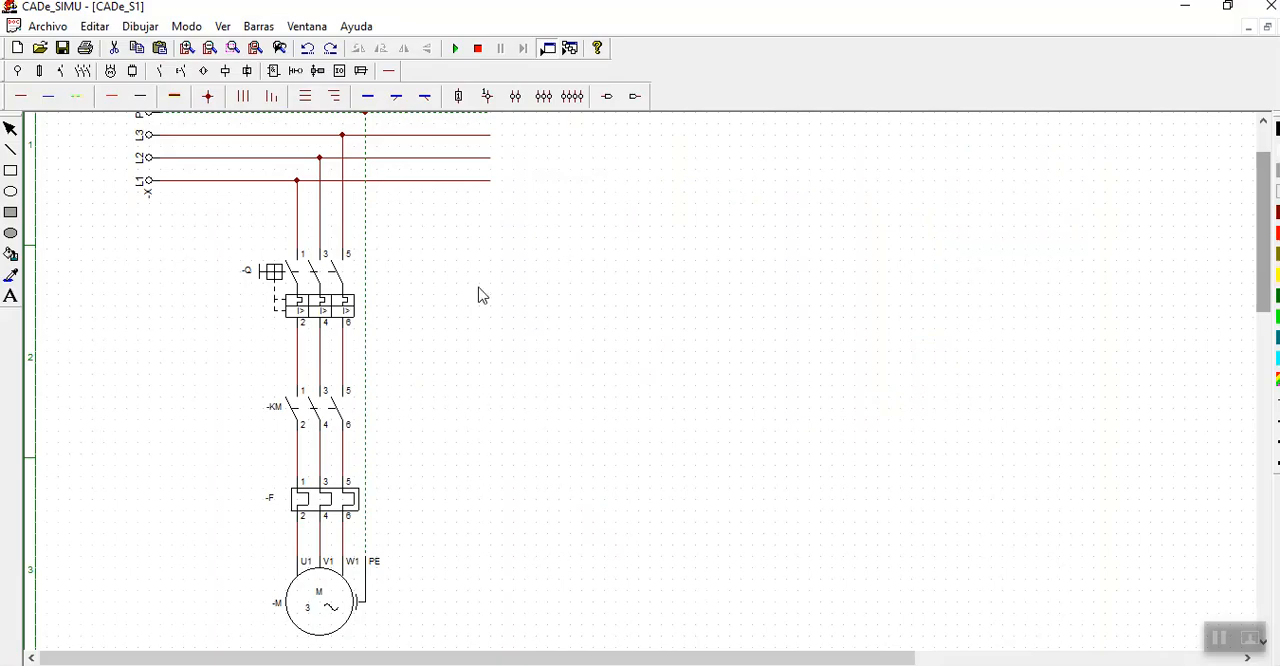
- Switch to CADe_SIMU and place an L supply terminal beside the power circuit's supply lines and an N terminal well below it
click(1264, 123)
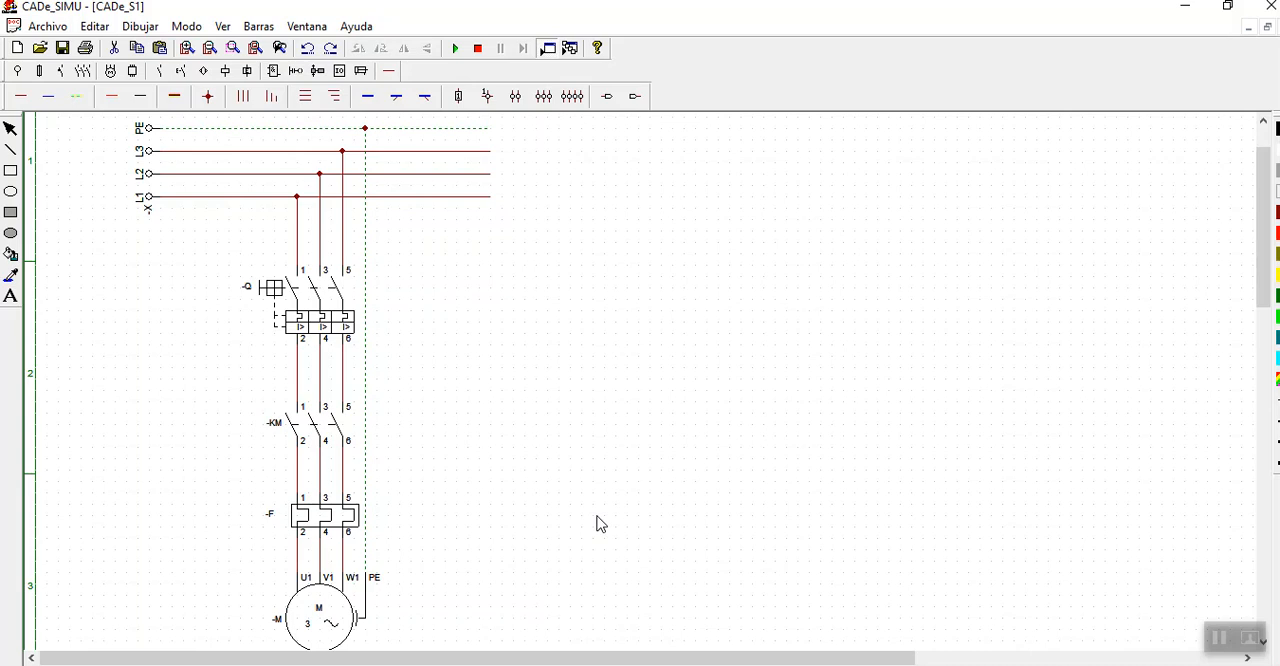
click(17, 71)
click(26, 97)
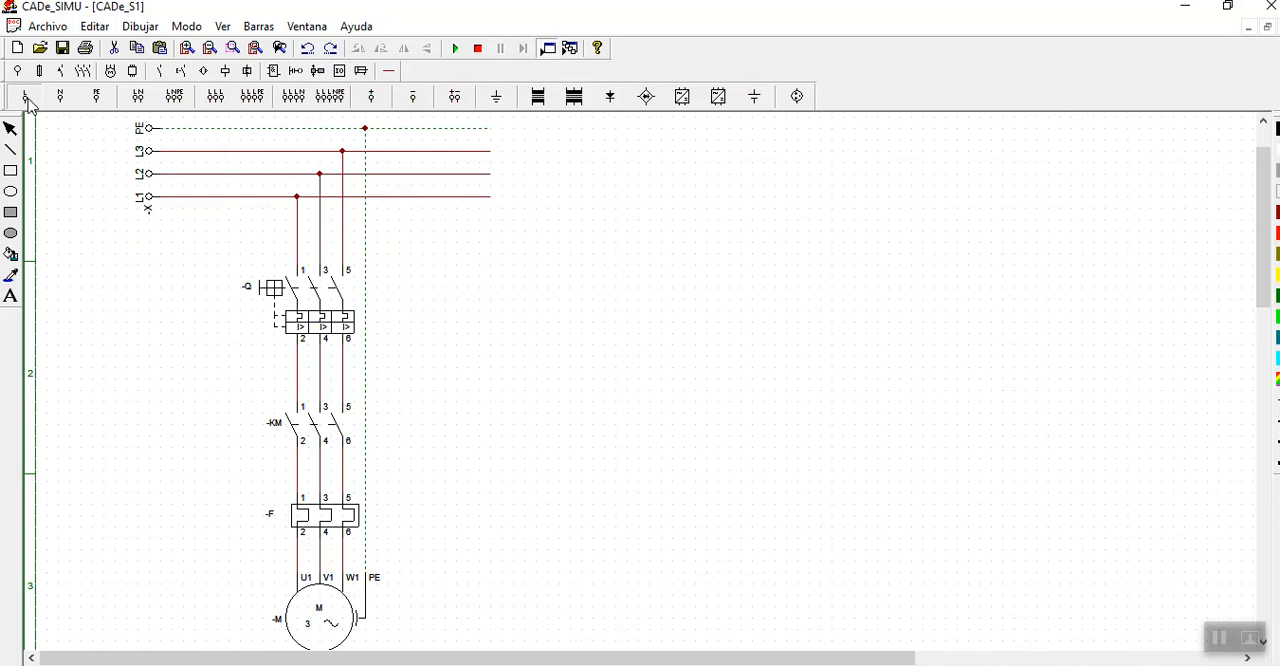
click(580, 155)
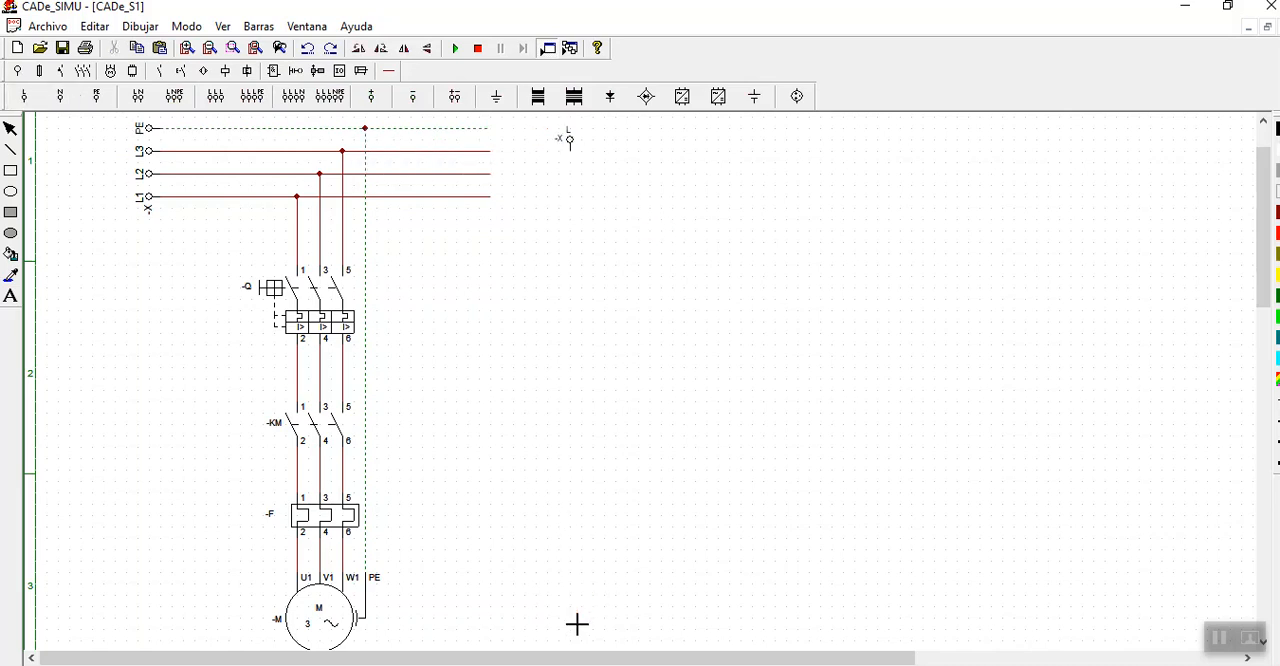
click(10, 128)
- Rotate the control circuit's L and N terminals so their connections face horizontally towards the empty drawing area
click(572, 145)
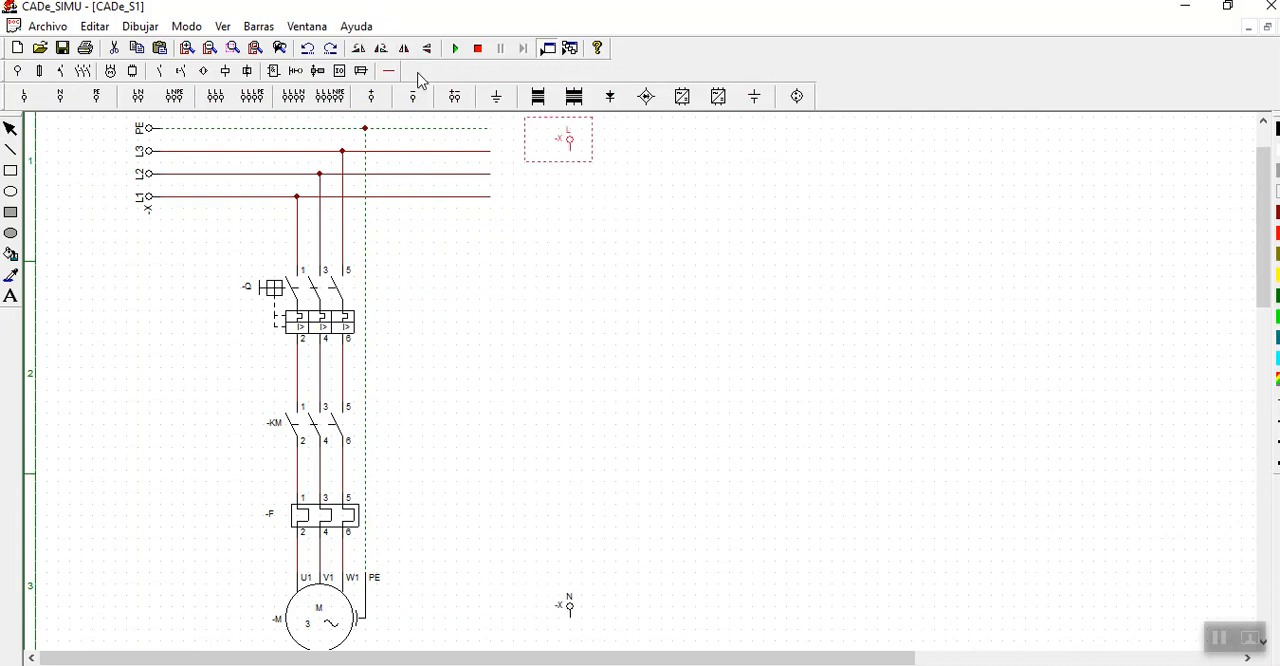
click(360, 48)
click(570, 608)
click(360, 48)
drag(570, 622, 581, 622)
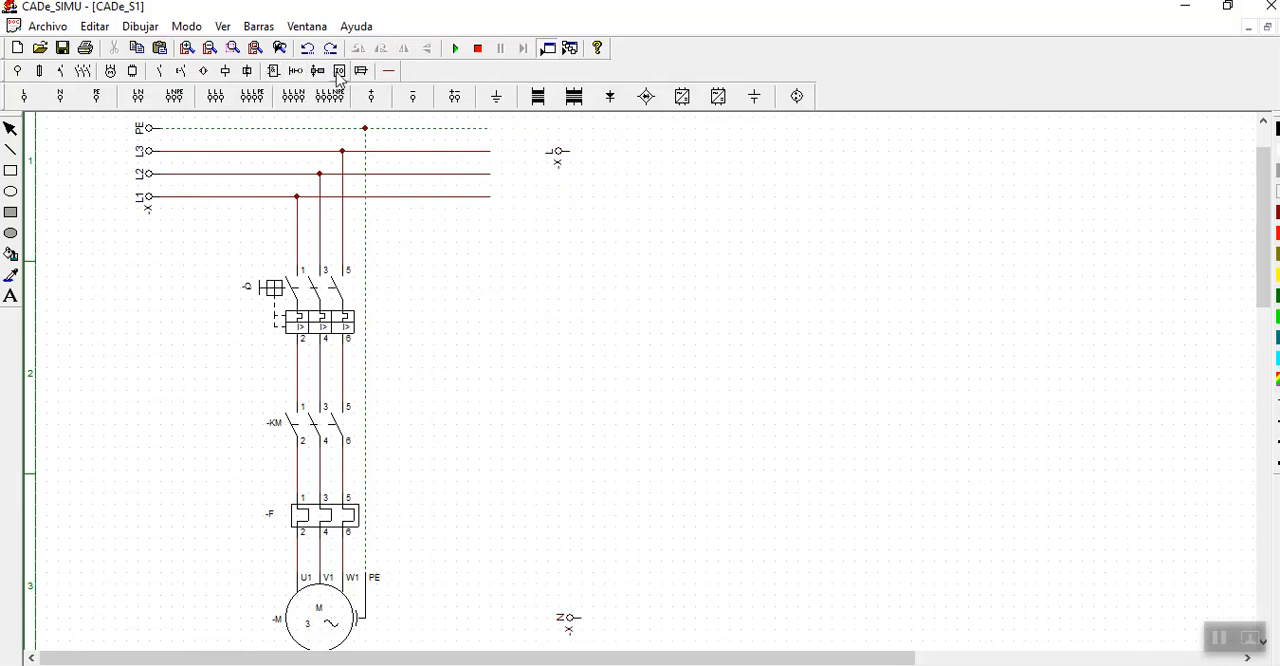
- Draw long horizontal phase wires of equal reach from the L and N terminals as the control circuit's supply rails
click(390, 72)
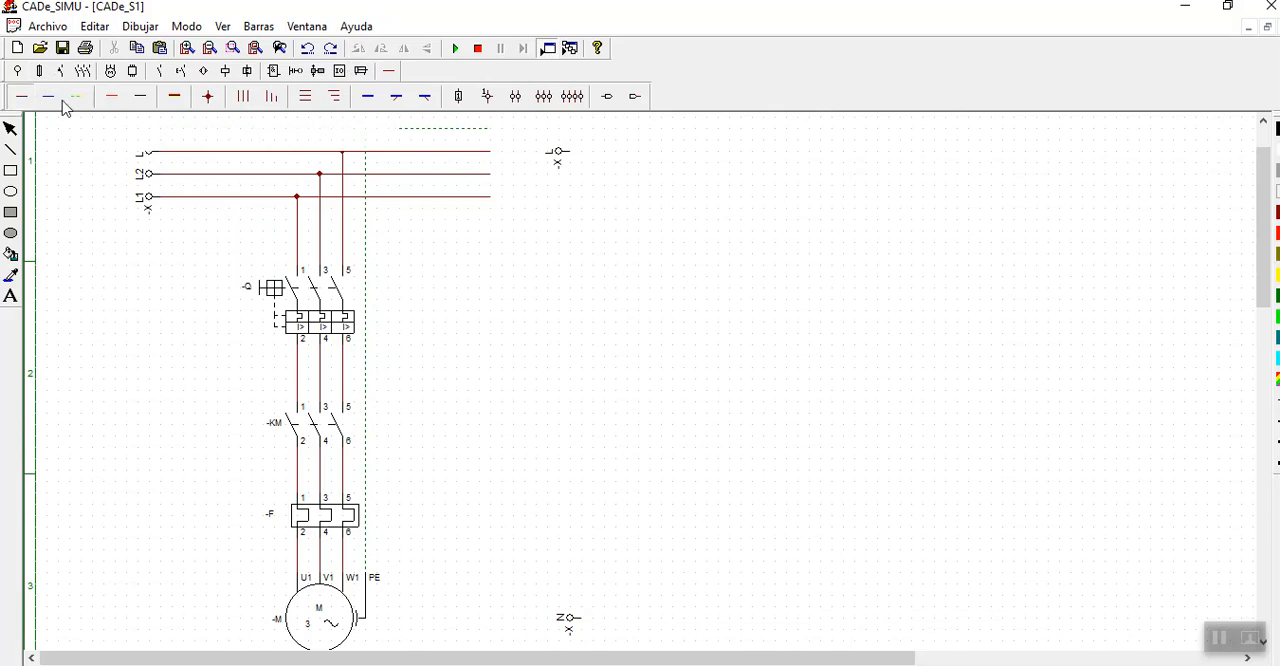
mouse_move(574, 160)
mouse_down()
mouse_move(860, 183)
mouse_move(1172, 163)
mouse_up()
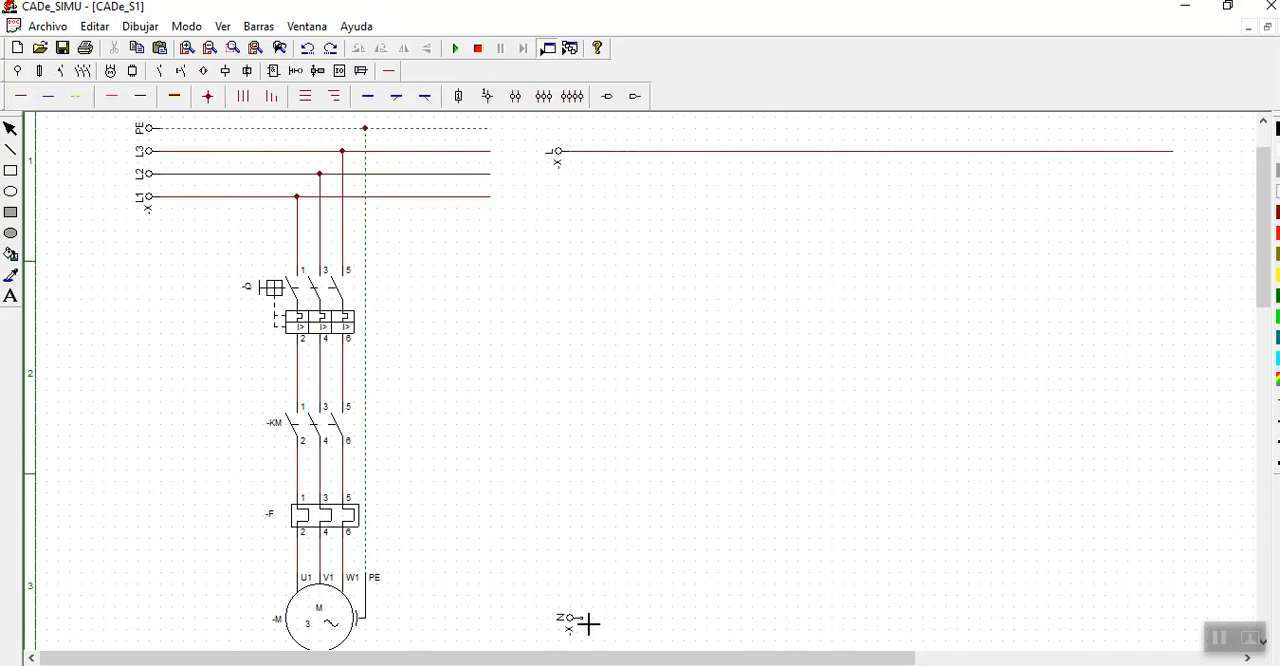
drag(586, 623, 1178, 622)
click(10, 128)
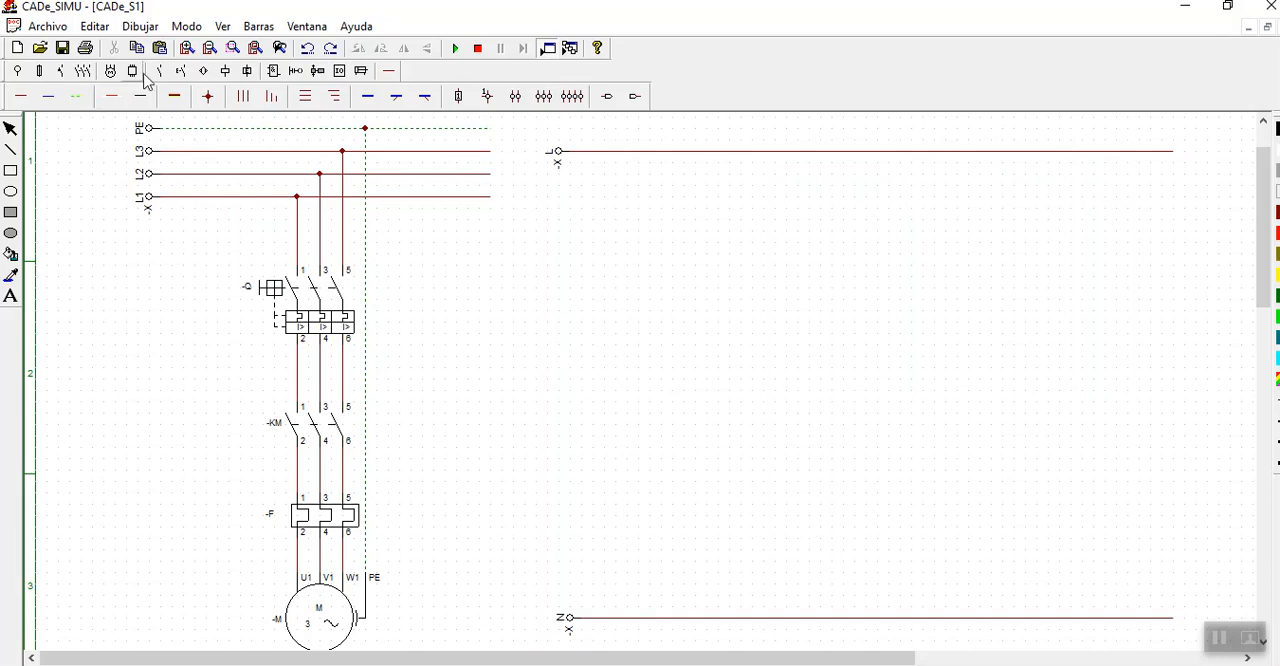
- Place a normally closed thermal relay contact F (95-96) just below the start of the L rail
click(181, 72)
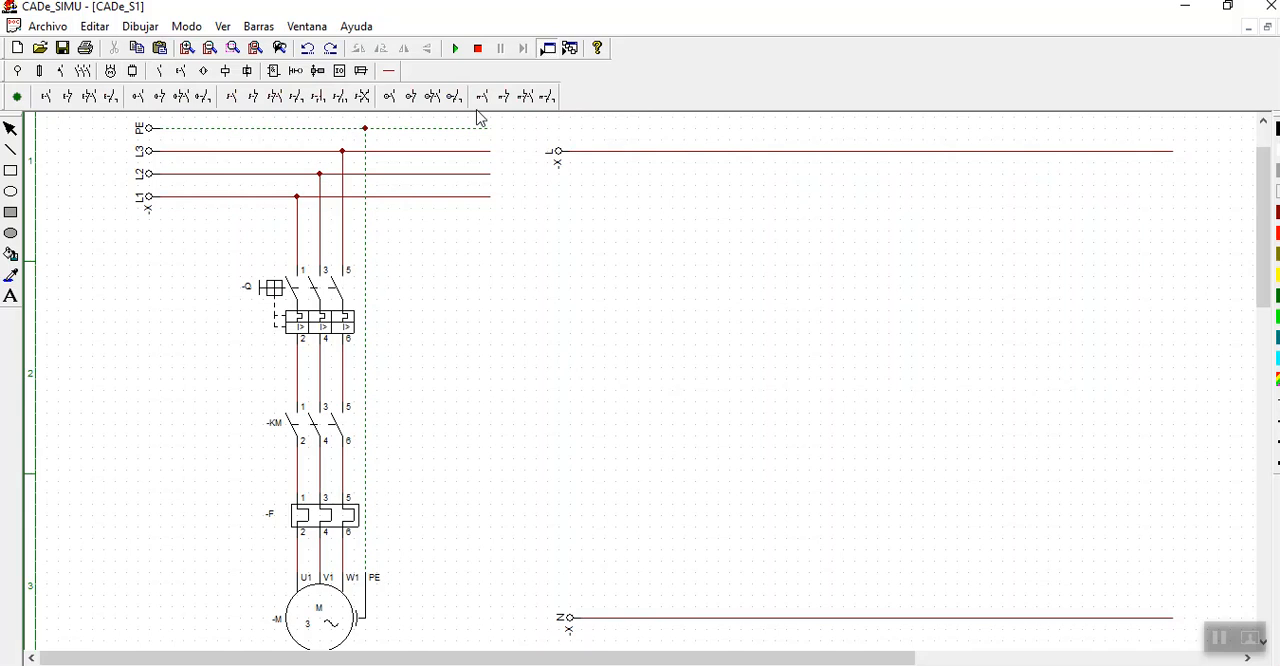
click(504, 96)
click(546, 155)
click(645, 182)
click(13, 133)
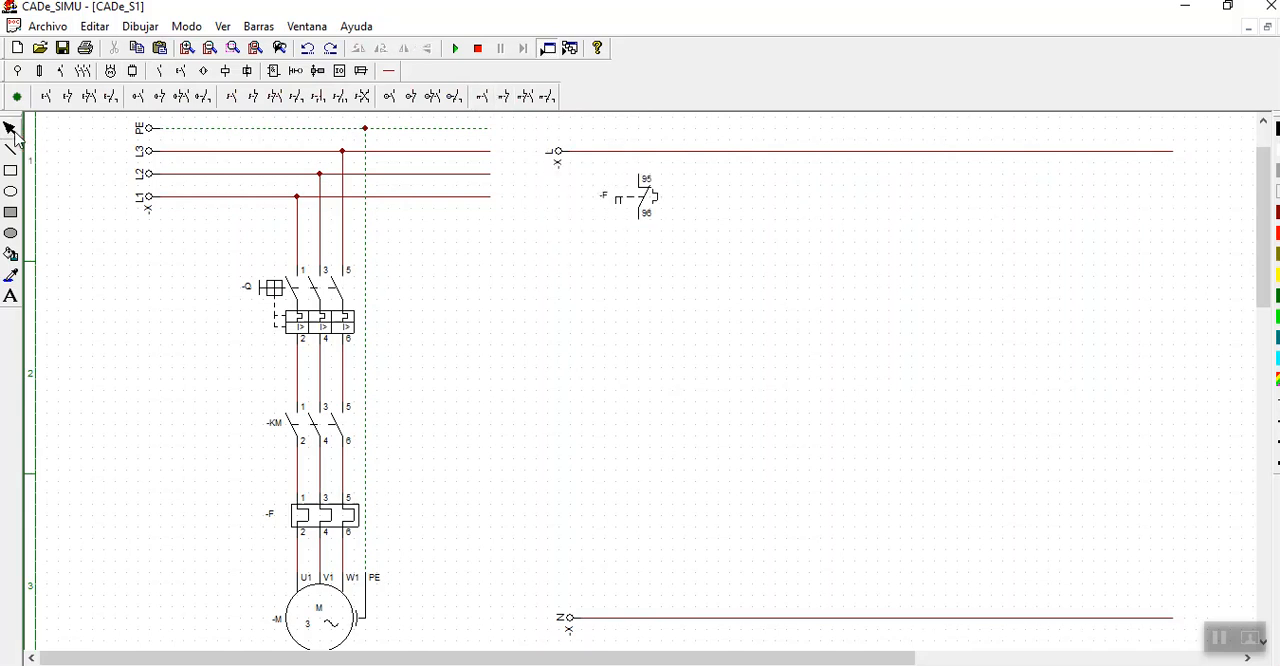
- Place a normally open pushbutton S (13-14) directly below thermal relay contact F
click(643, 214)
click(673, 283)
click(67, 97)
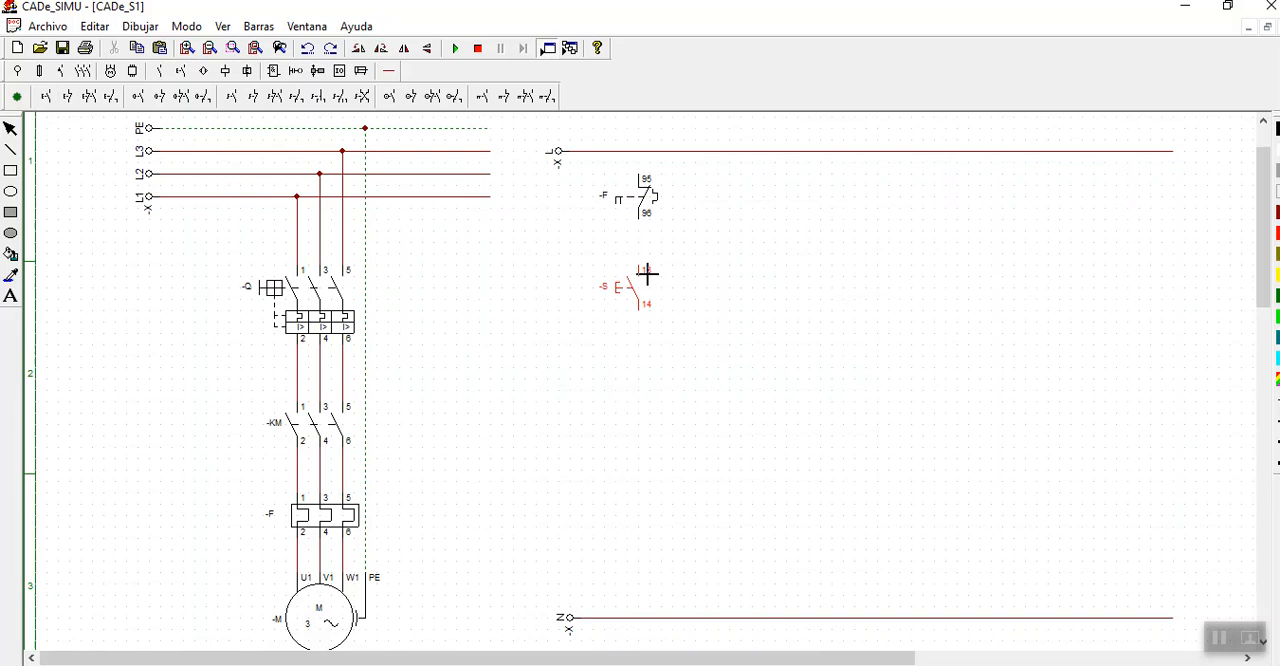
click(646, 275)
click(12, 133)
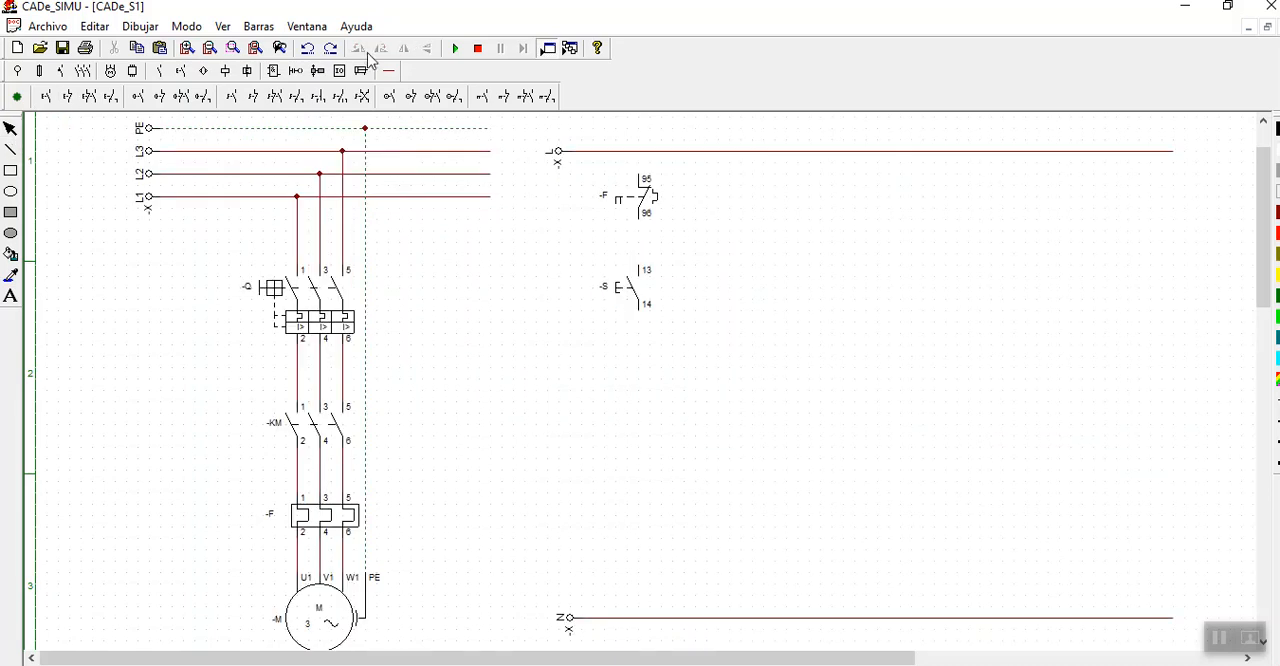
- Wire contact F to the L rail and pushbutton S, and draw a horizontal feed line from the node between them
click(389, 71)
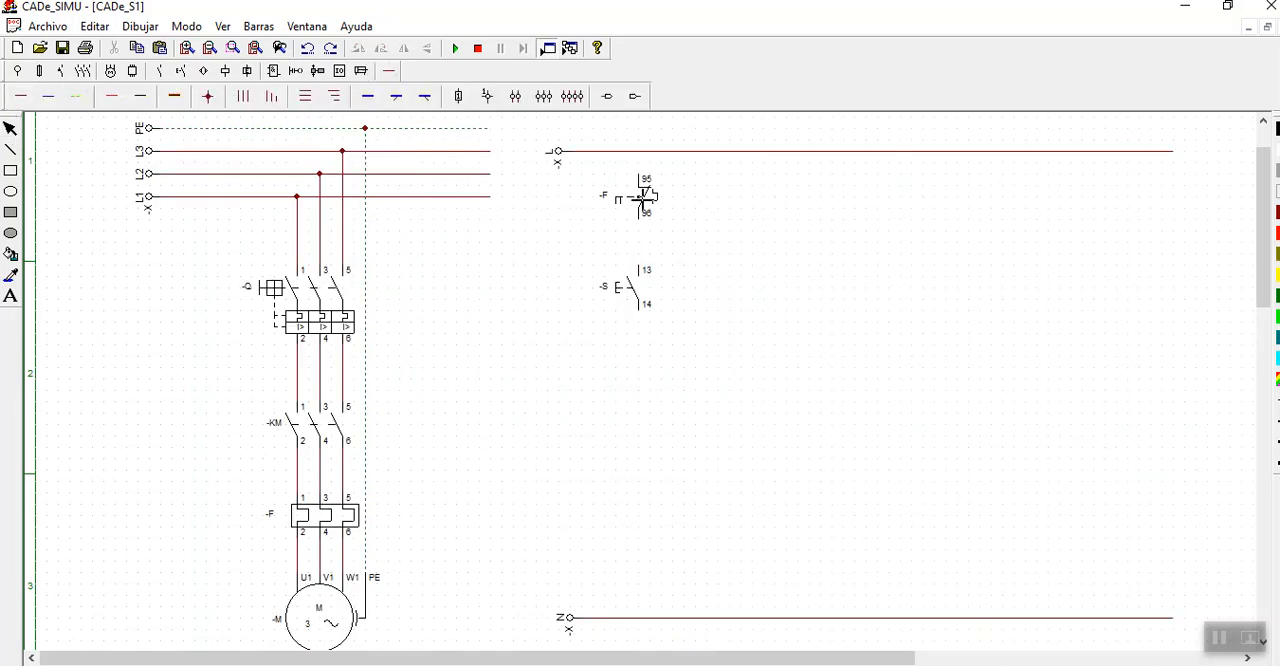
drag(638, 151, 638, 178)
drag(646, 231, 646, 268)
click(10, 128)
click(20, 98)
drag(645, 249, 1176, 249)
click(10, 128)
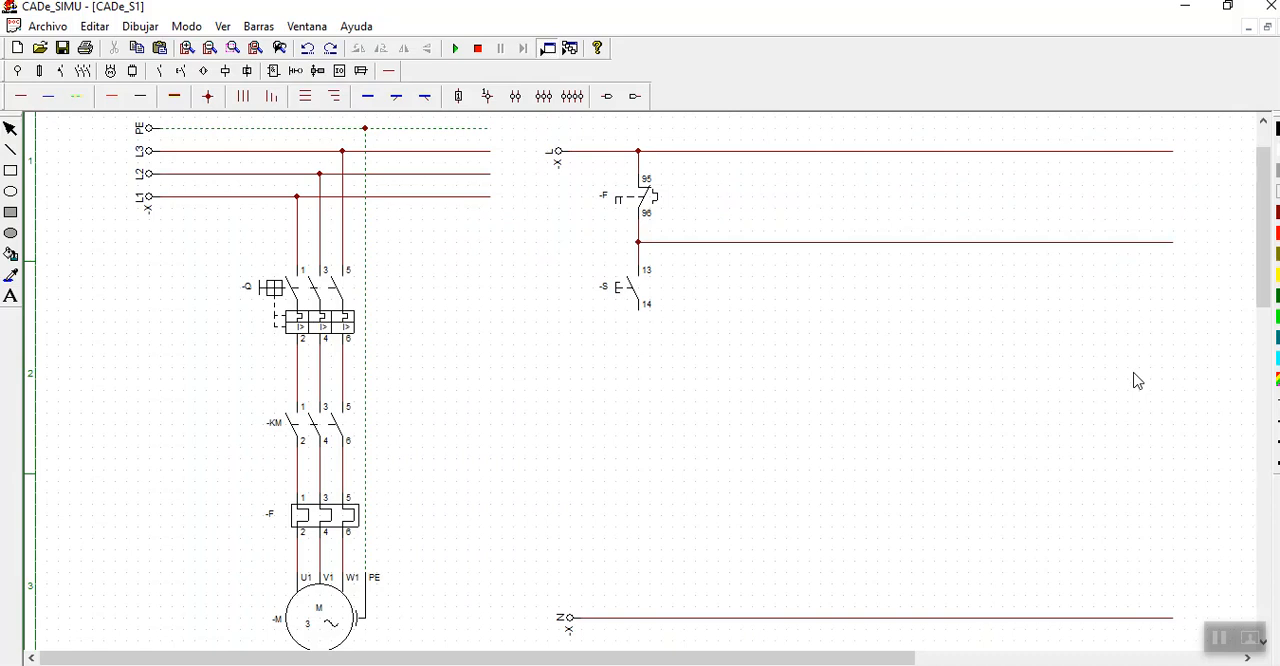
- Place a normally closed auxiliary contact K (11-12) below the far end of the feed line
click(161, 71)
click(68, 97)
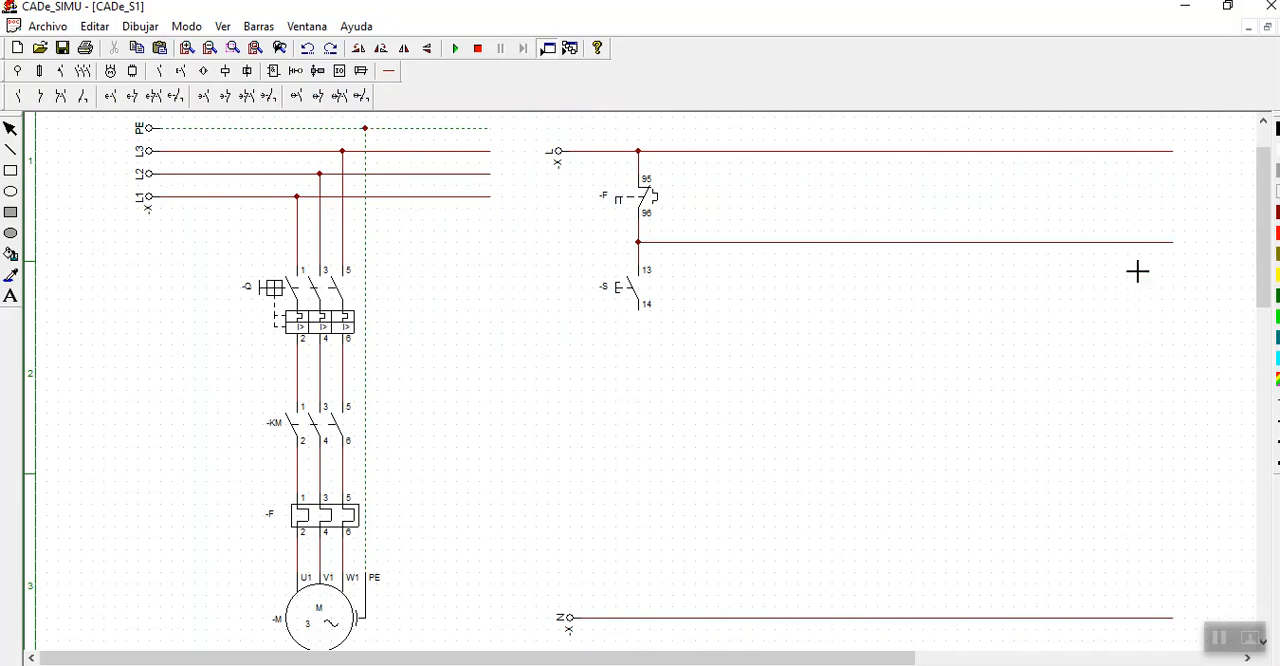
click(1081, 266)
click(296, 244)
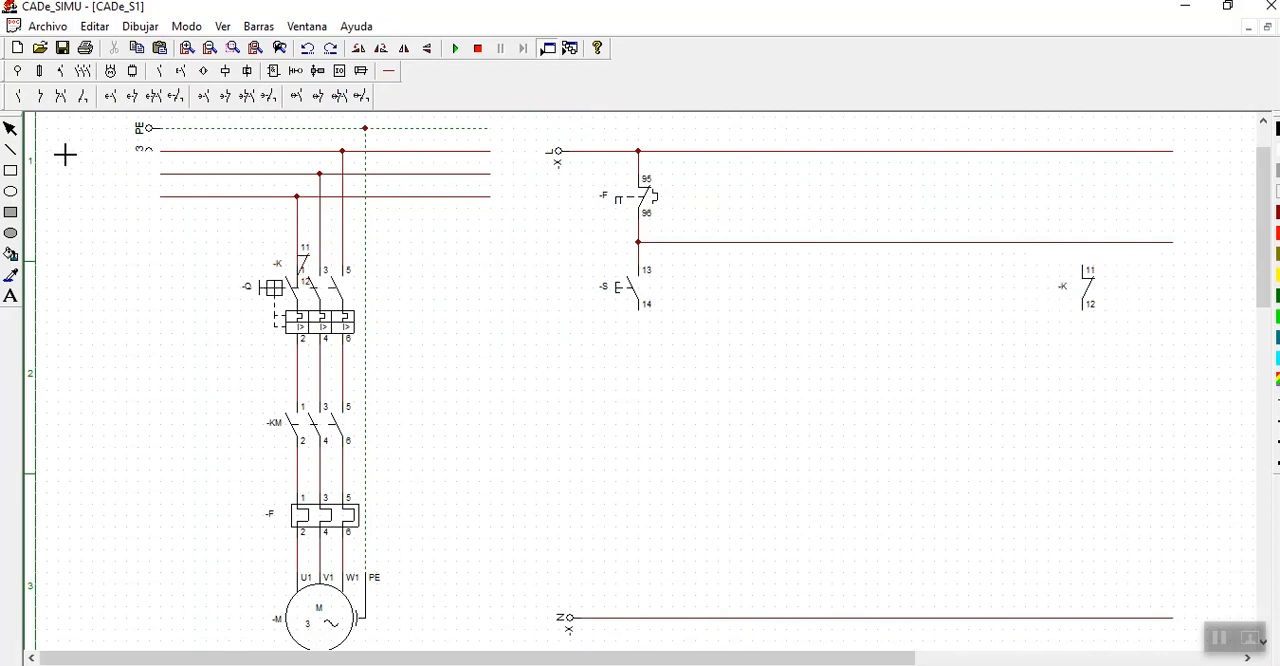
click(11, 131)
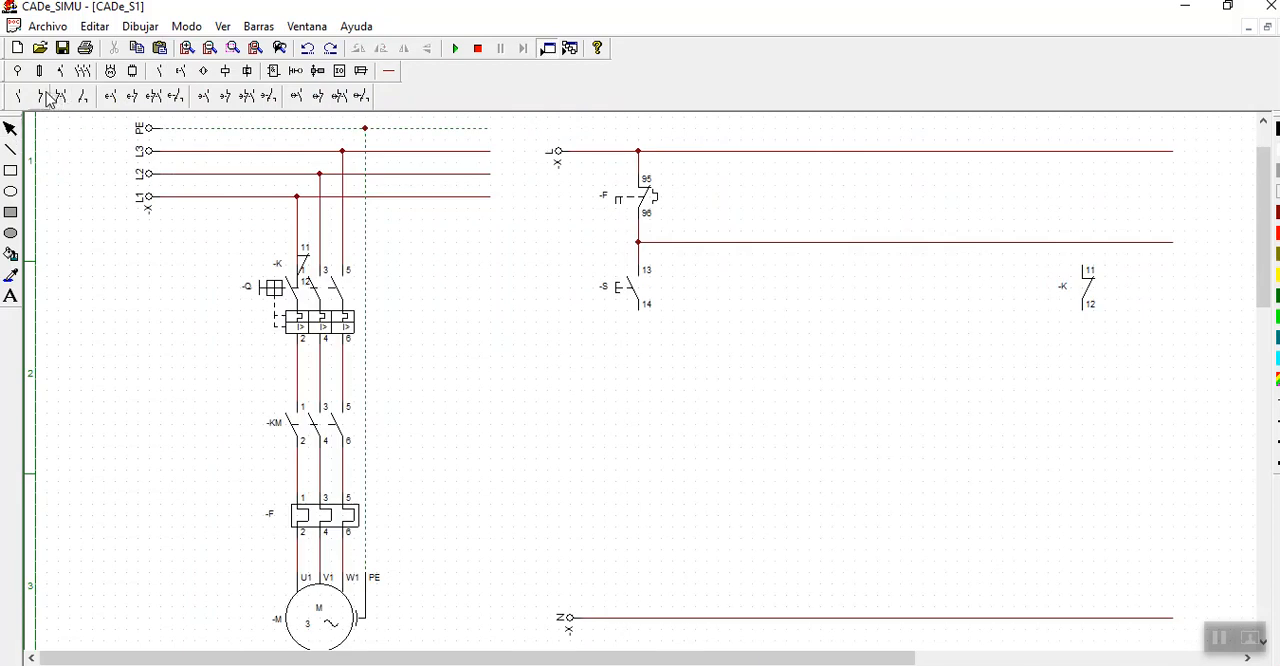
- Place two normally open auxiliary contacts K (13-14) side by side below the normally closed contact
click(1090, 371)
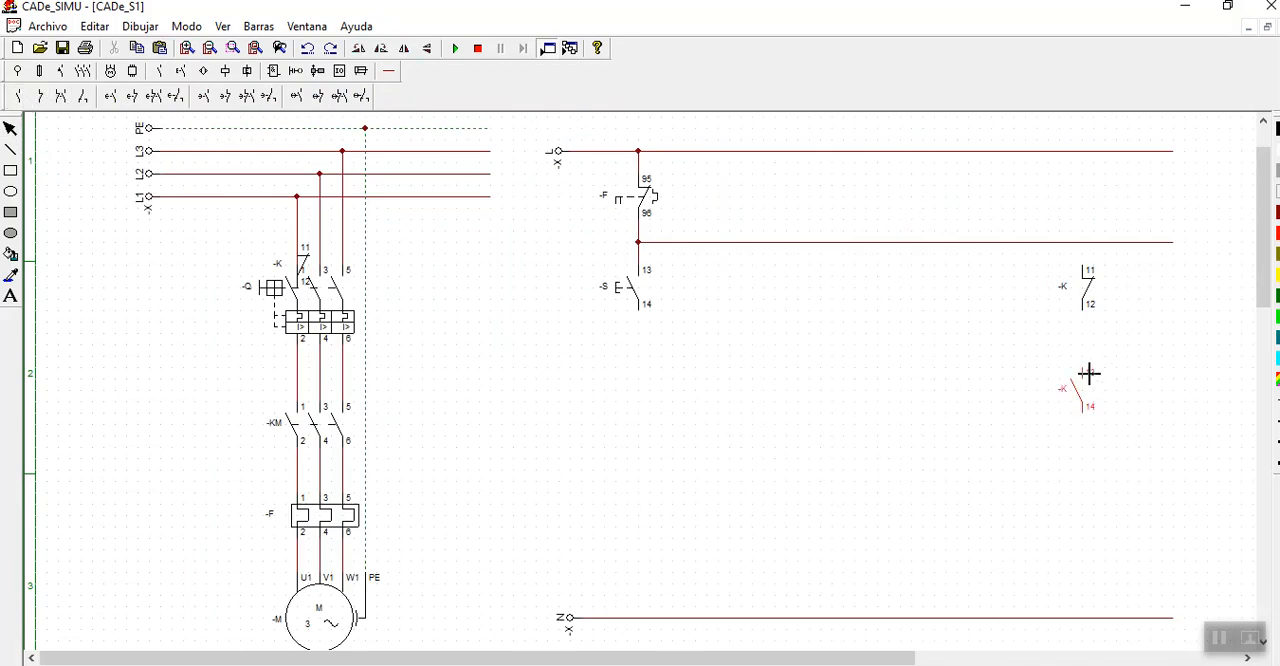
click(441, 237)
click(18, 97)
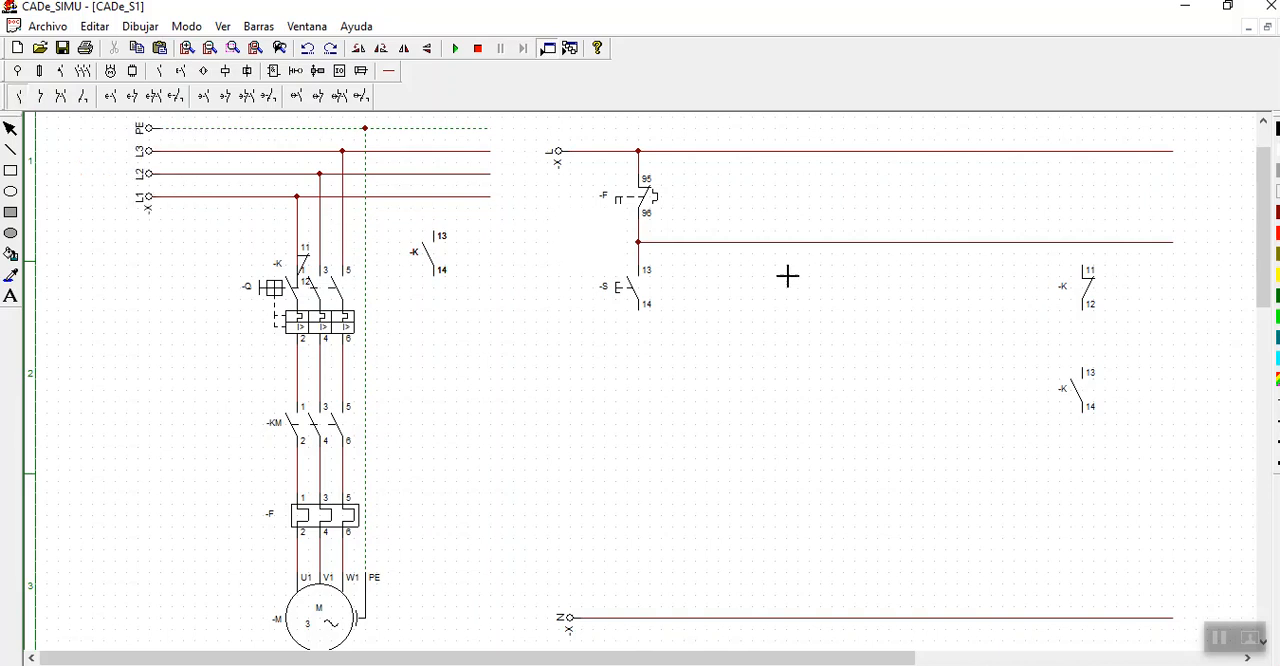
click(1181, 372)
click(11, 128)
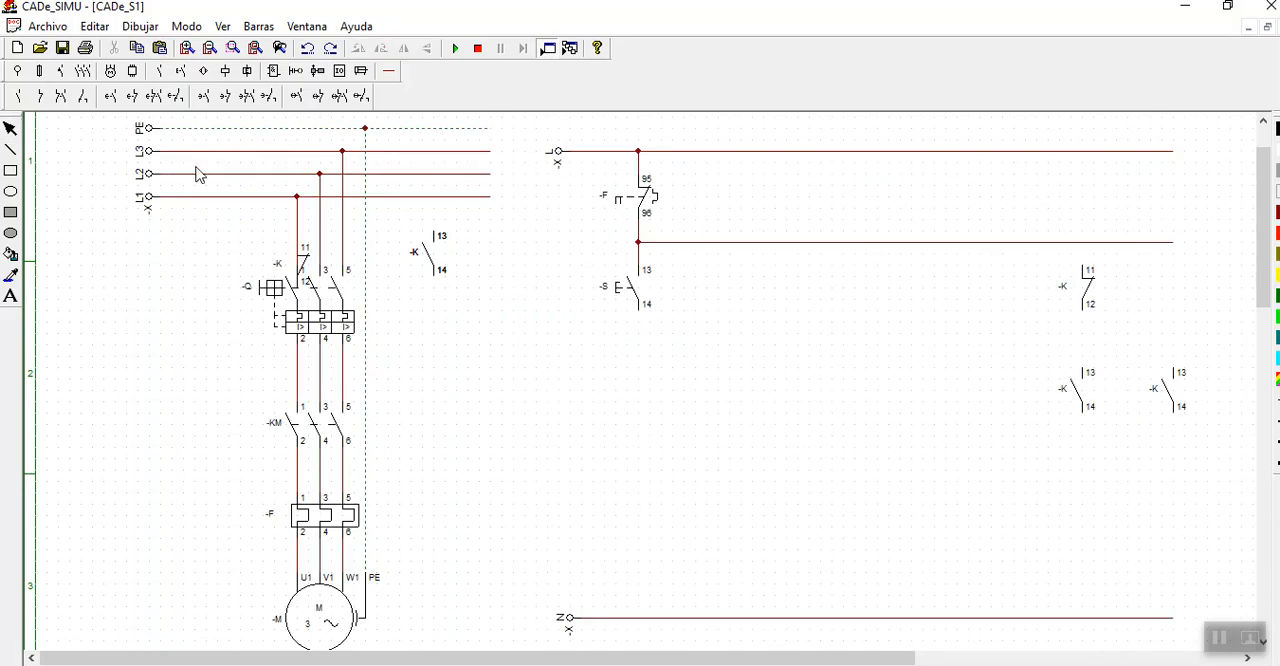
- Place a monostable coil K (A1-A2) above the N rail, in line with the contacts above
click(225, 72)
click(16, 96)
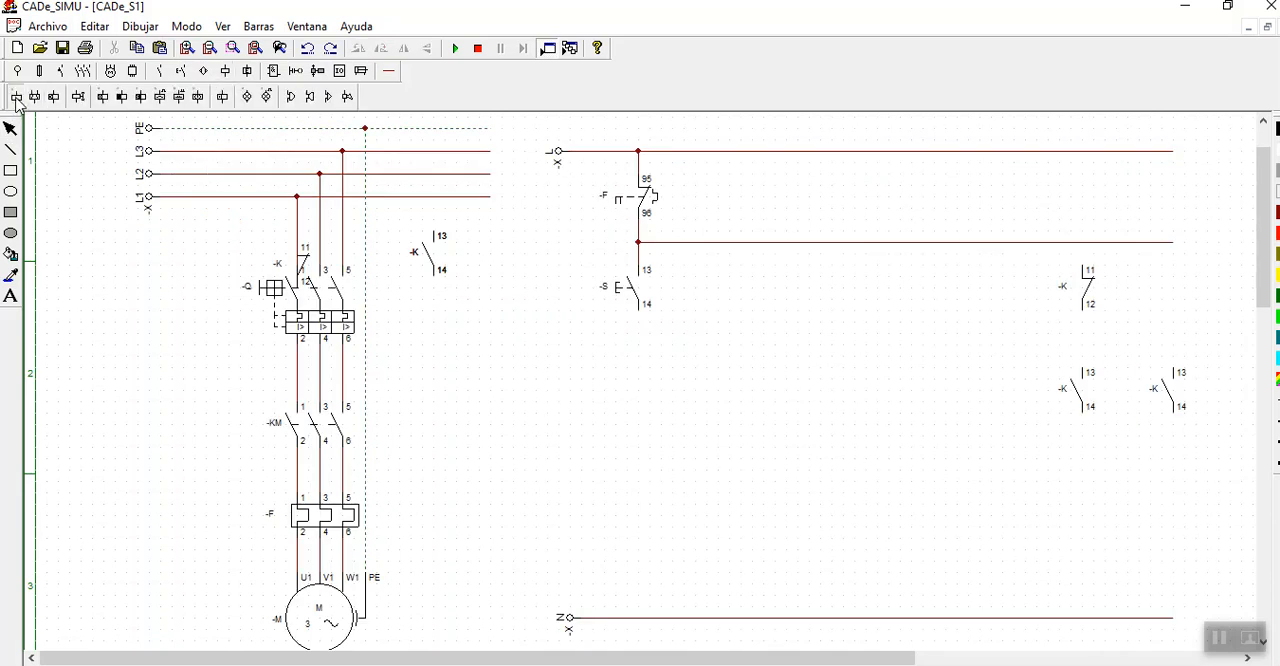
click(1083, 545)
click(11, 129)
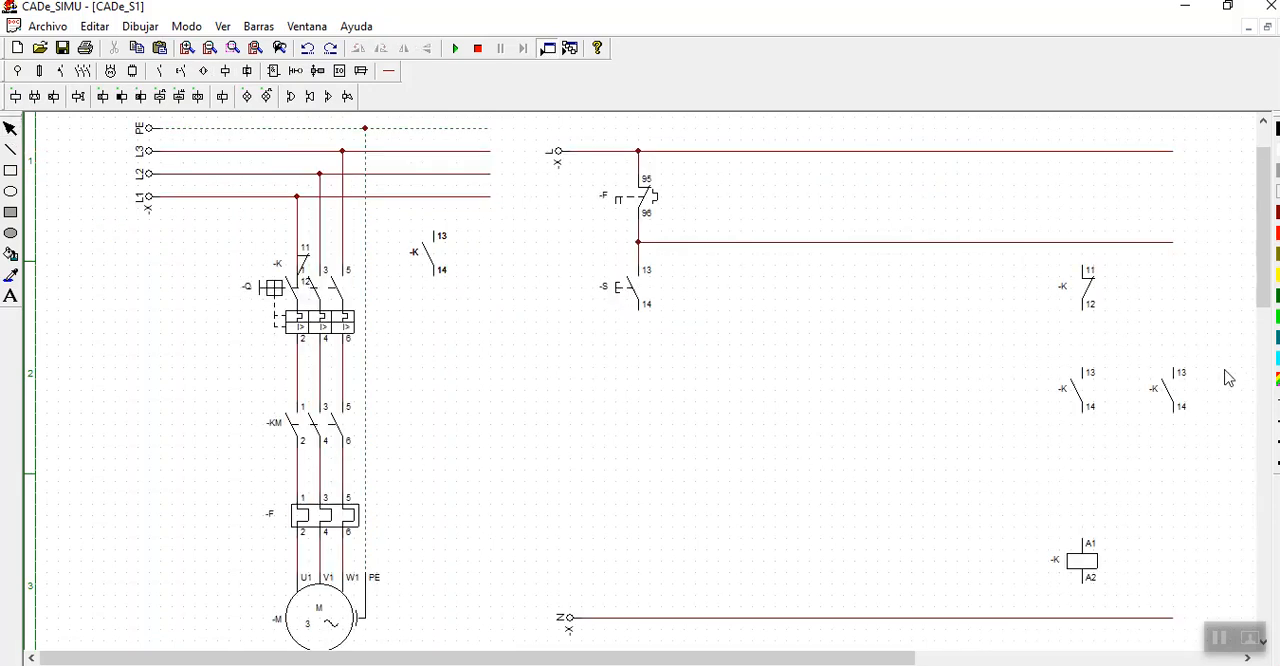
- Wire the normally closed contact, the normally open contact below it and the coil in series between the feed line and N rail
click(389, 73)
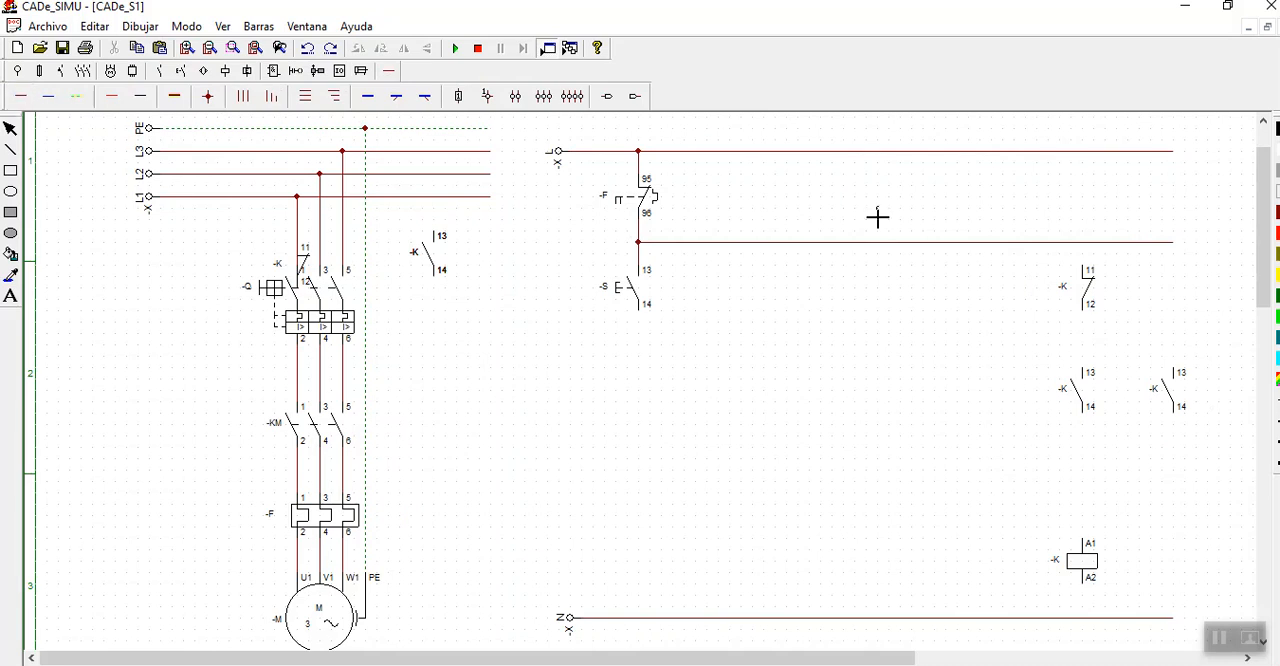
drag(1086, 268, 1082, 242)
drag(1086, 318, 1091, 371)
drag(1091, 421, 1091, 540)
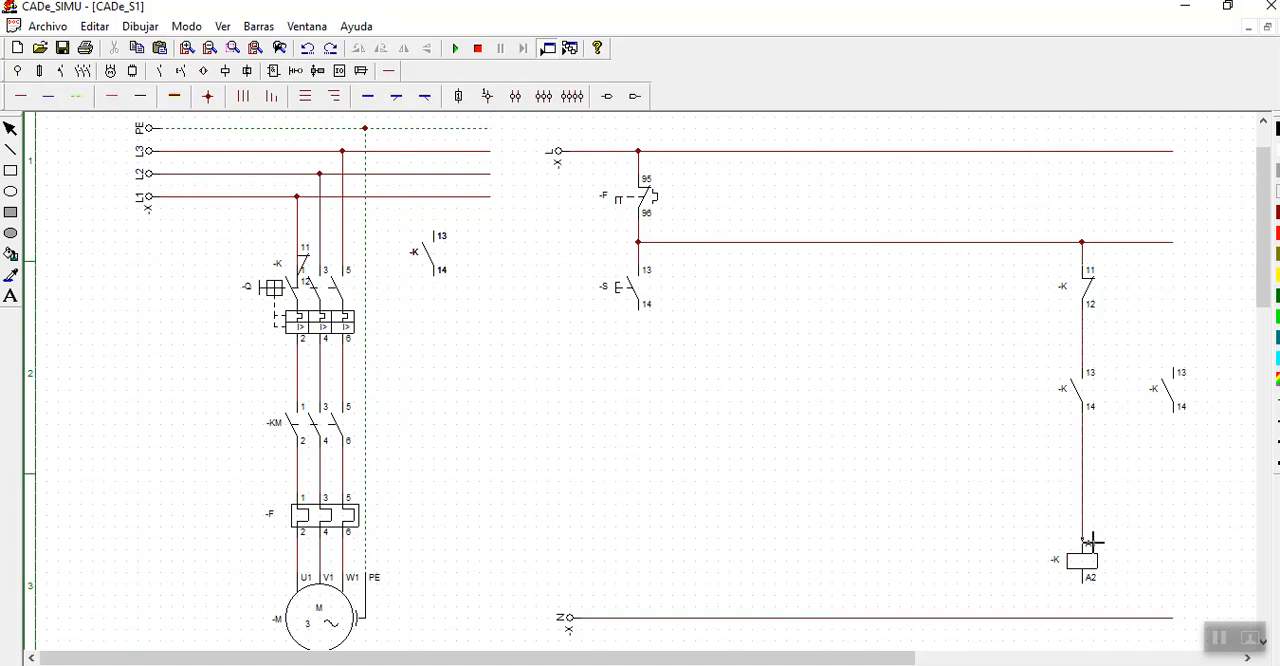
drag(1091, 595, 1091, 617)
- Wire the second normally open contact in parallel with the one in series with the coil
drag(1179, 423, 1180, 458)
drag(1173, 452, 1091, 457)
drag(1180, 373, 1083, 349)
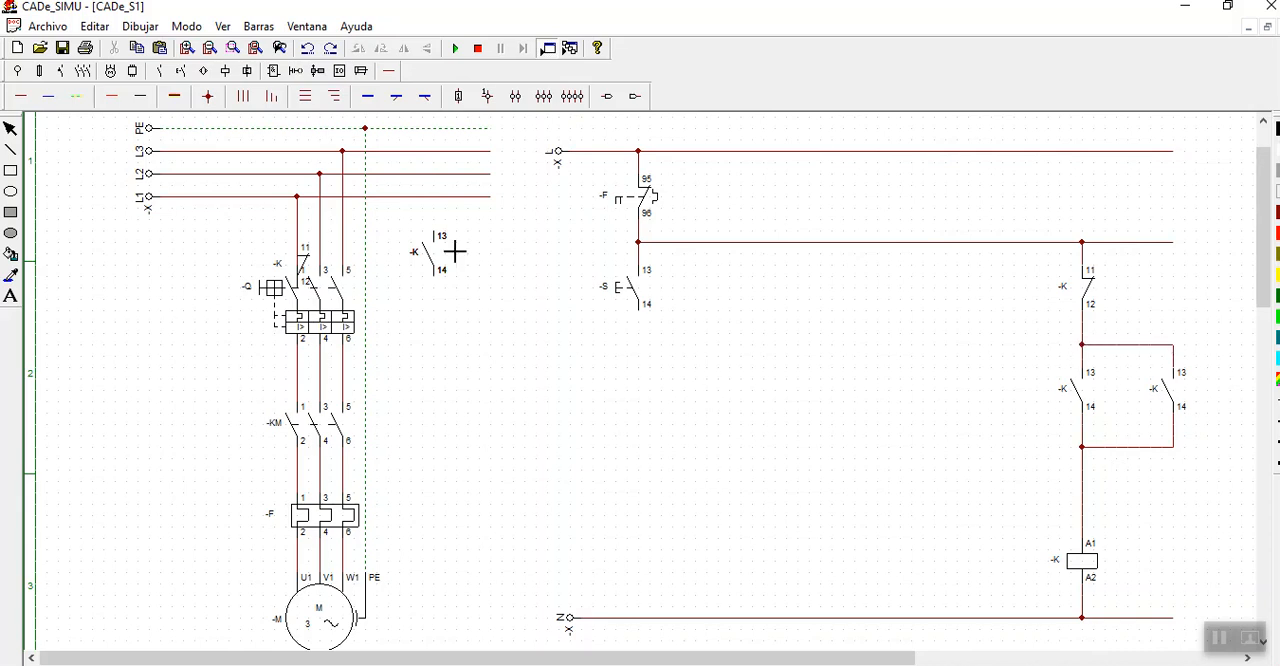
click(10, 128)
- Rename the coil and the parallel normally open holding contact as -KM
double_click(1080, 562)
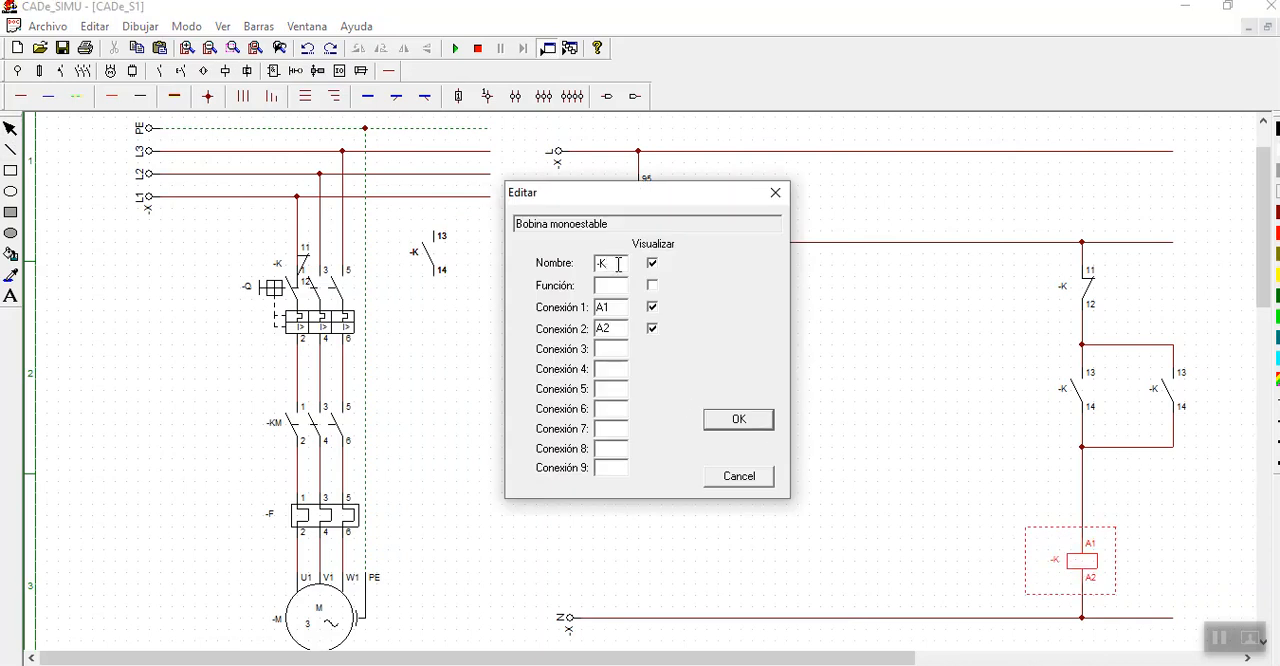
text(M)
click(736, 420)
double_click(1165, 400)
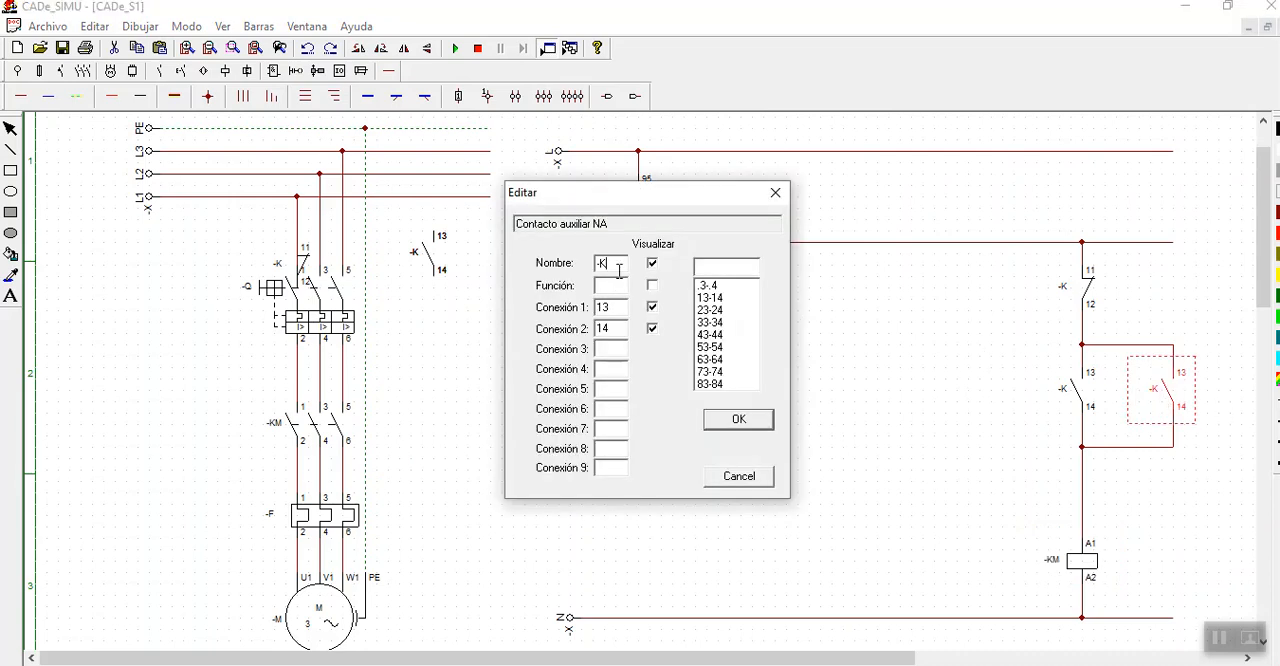
click(749, 425)
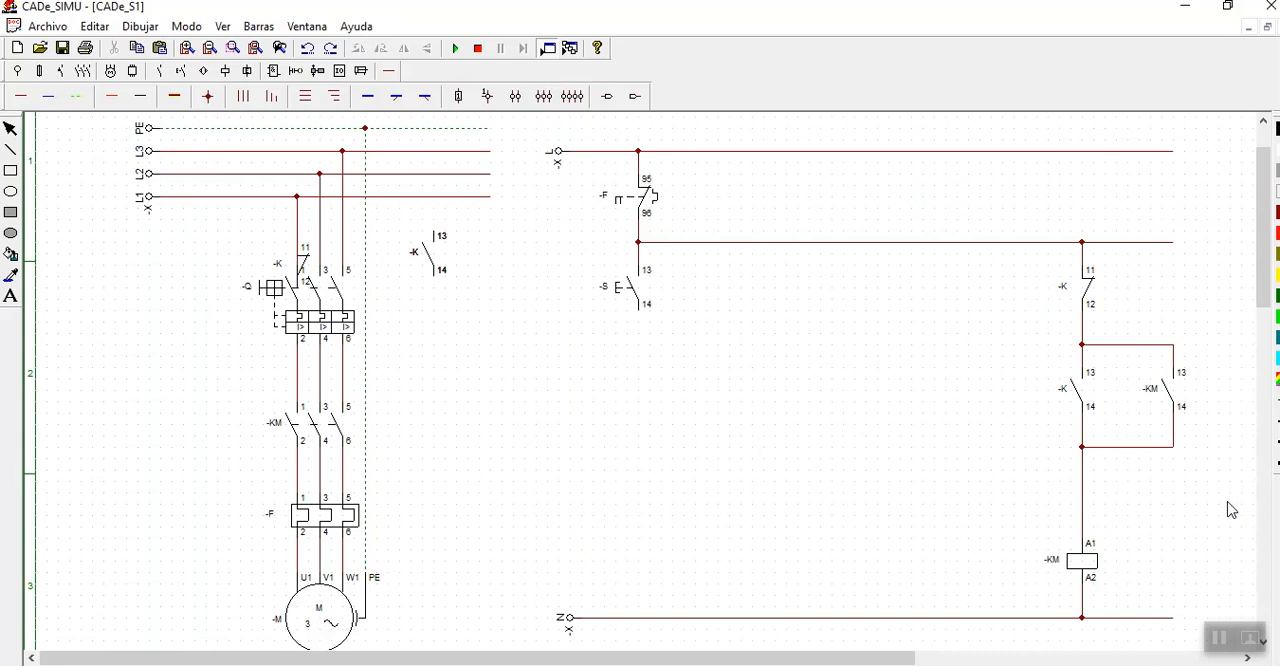
- Name the normally closed contact in the coil branch -K1 and the series normally open contact below it -K2
double_click(1087, 300)
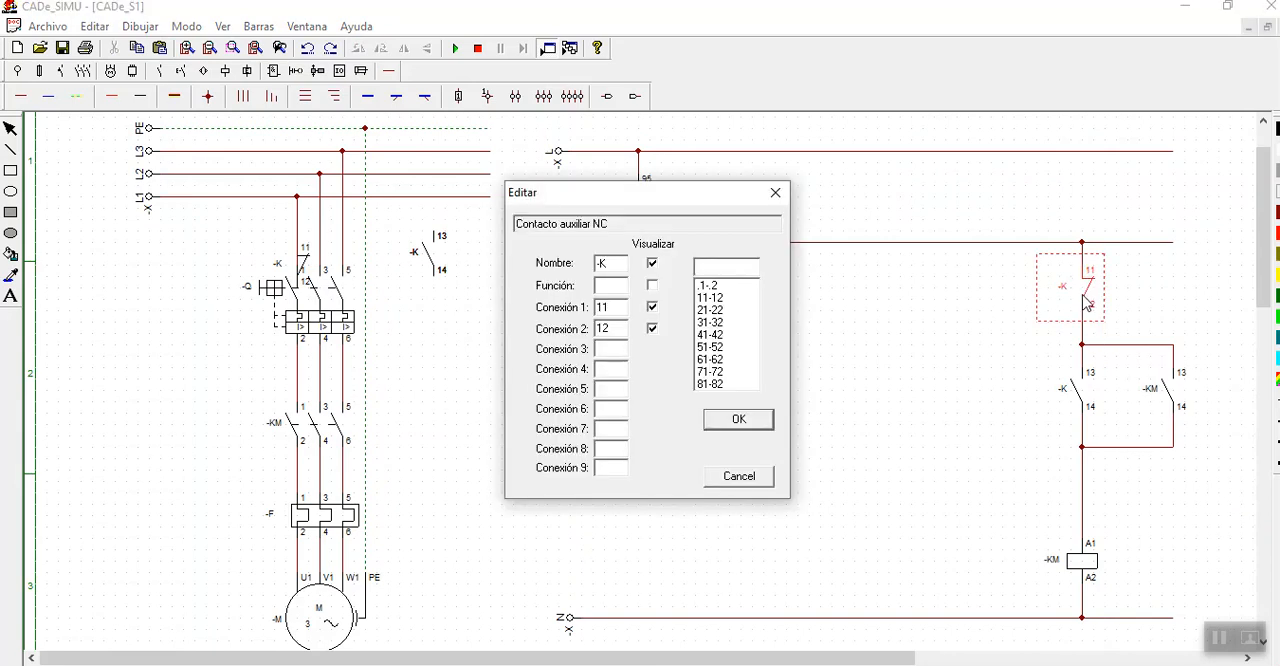
click(775, 192)
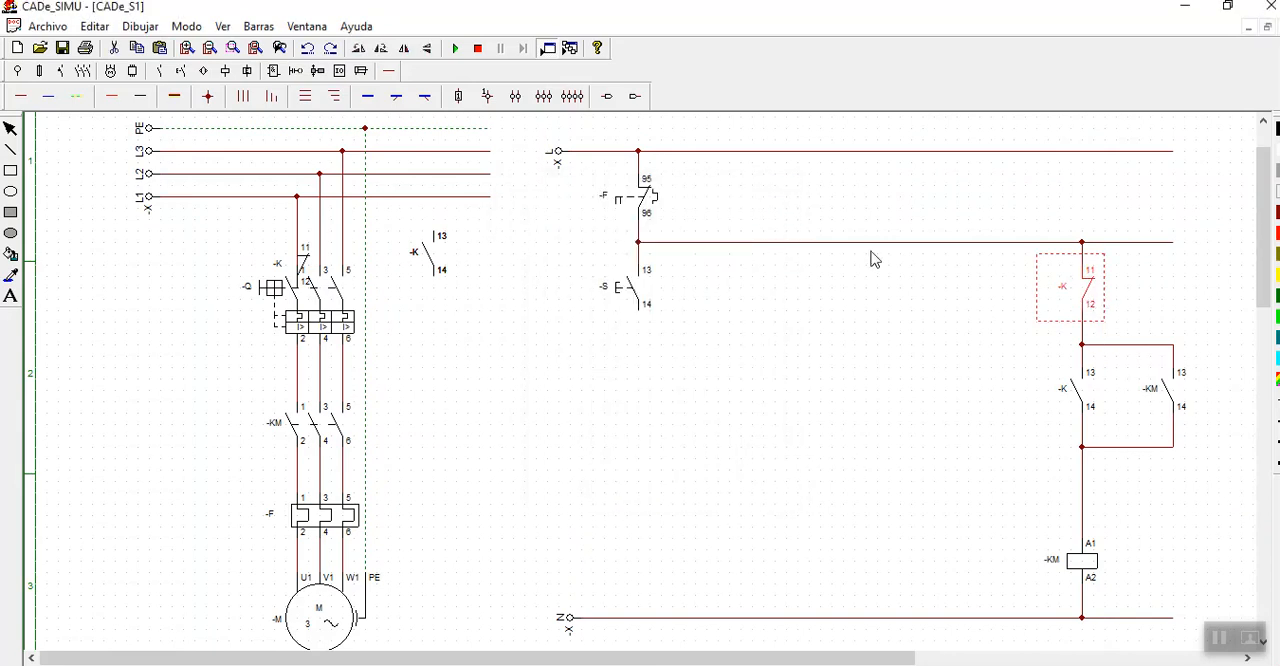
double_click(1085, 292)
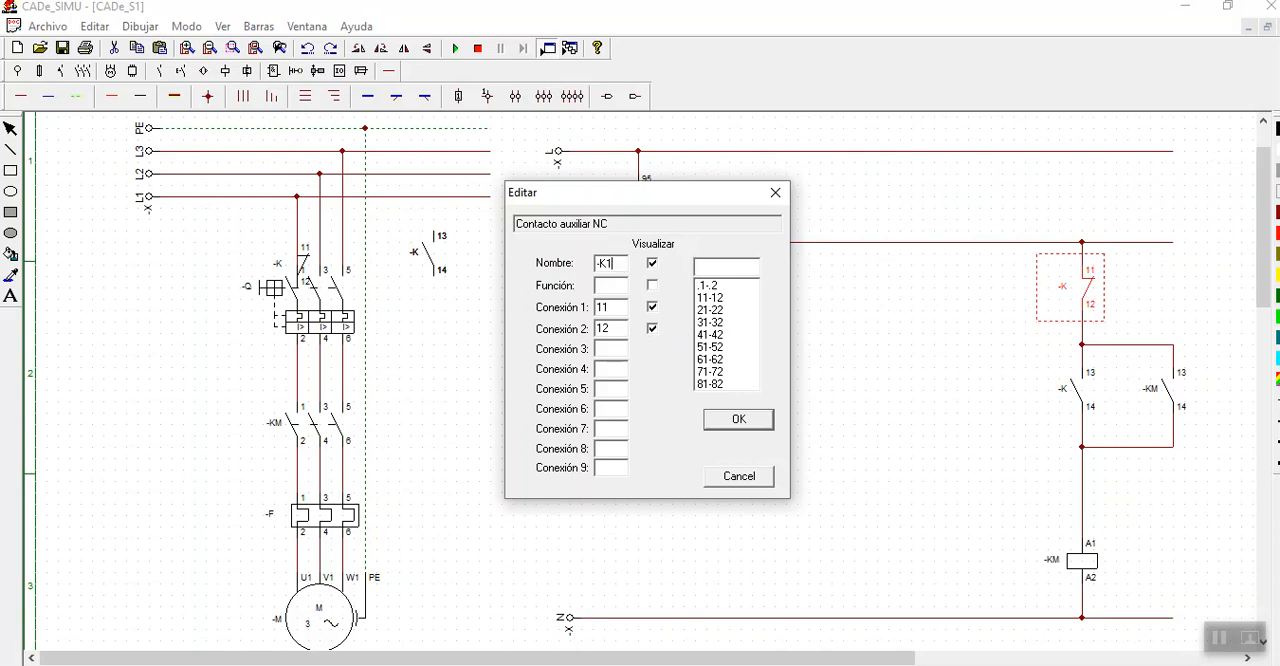
click(738, 420)
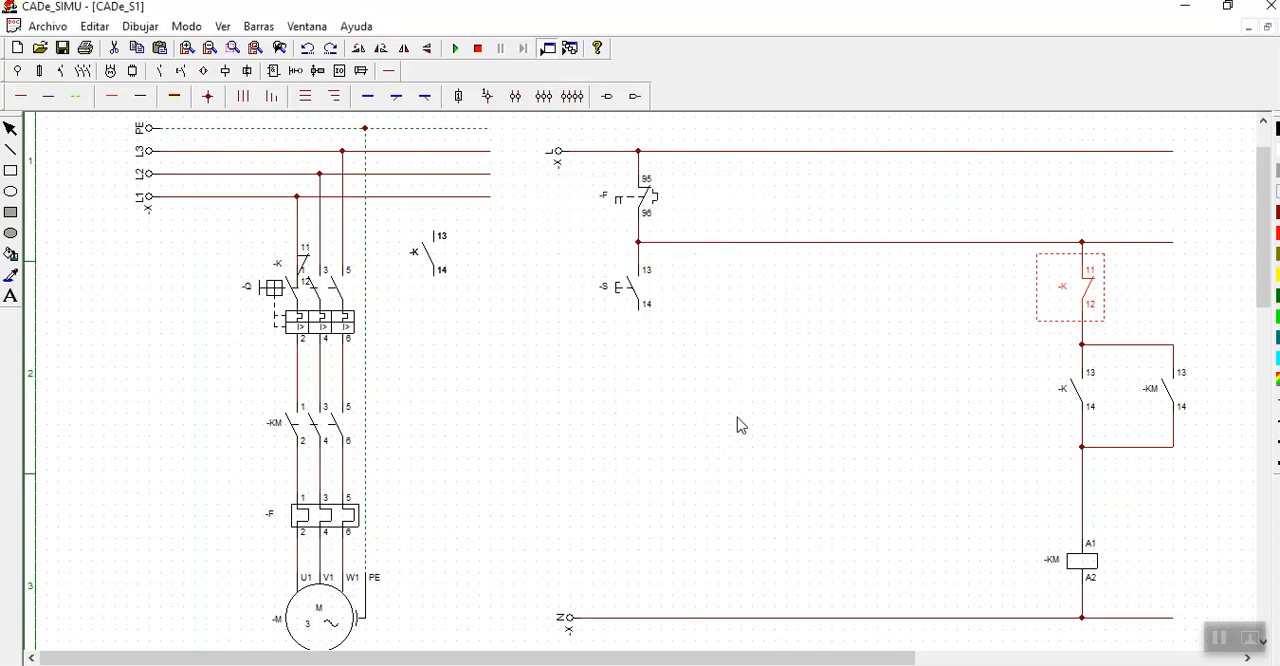
double_click(1077, 398)
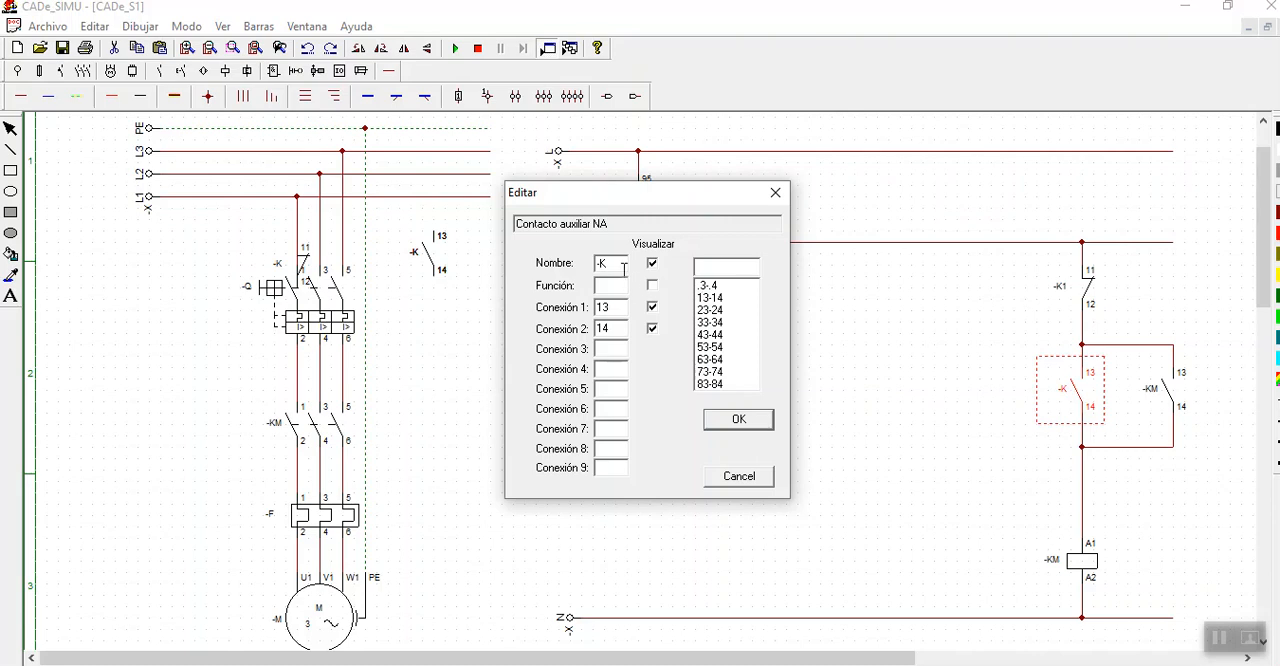
click(720, 430)
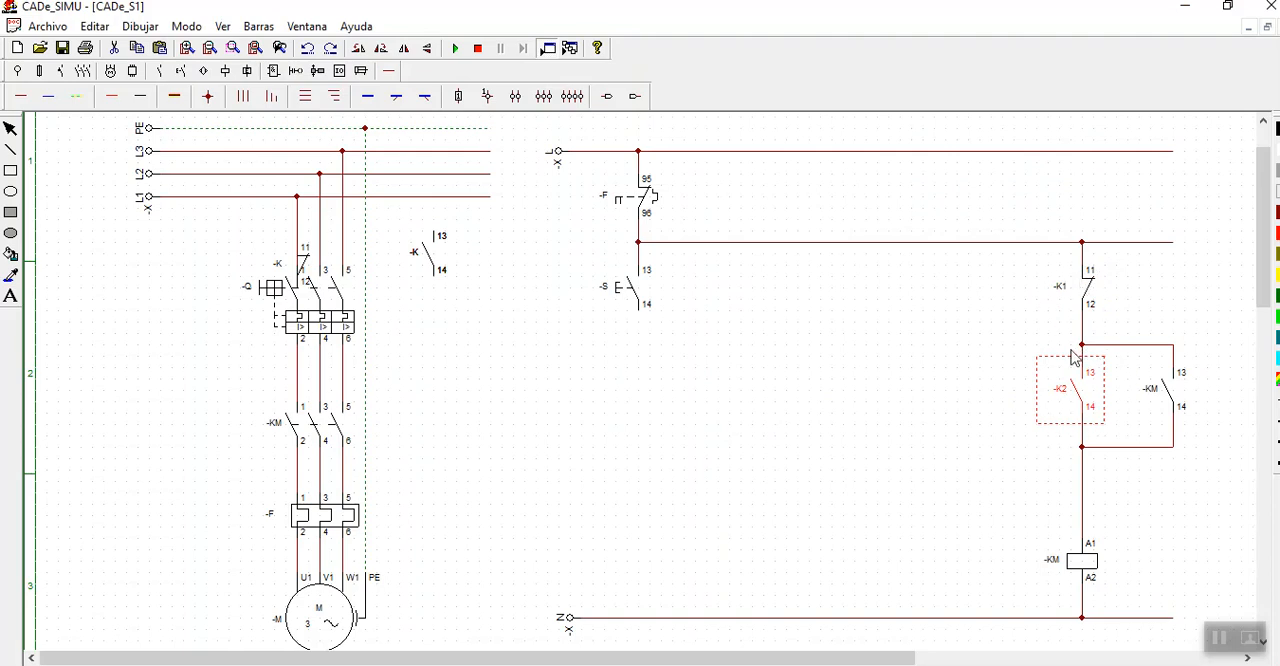
- Place two coils above the N rail, one in line with pushbutton -S and one between it and coil -KM
click(1144, 318)
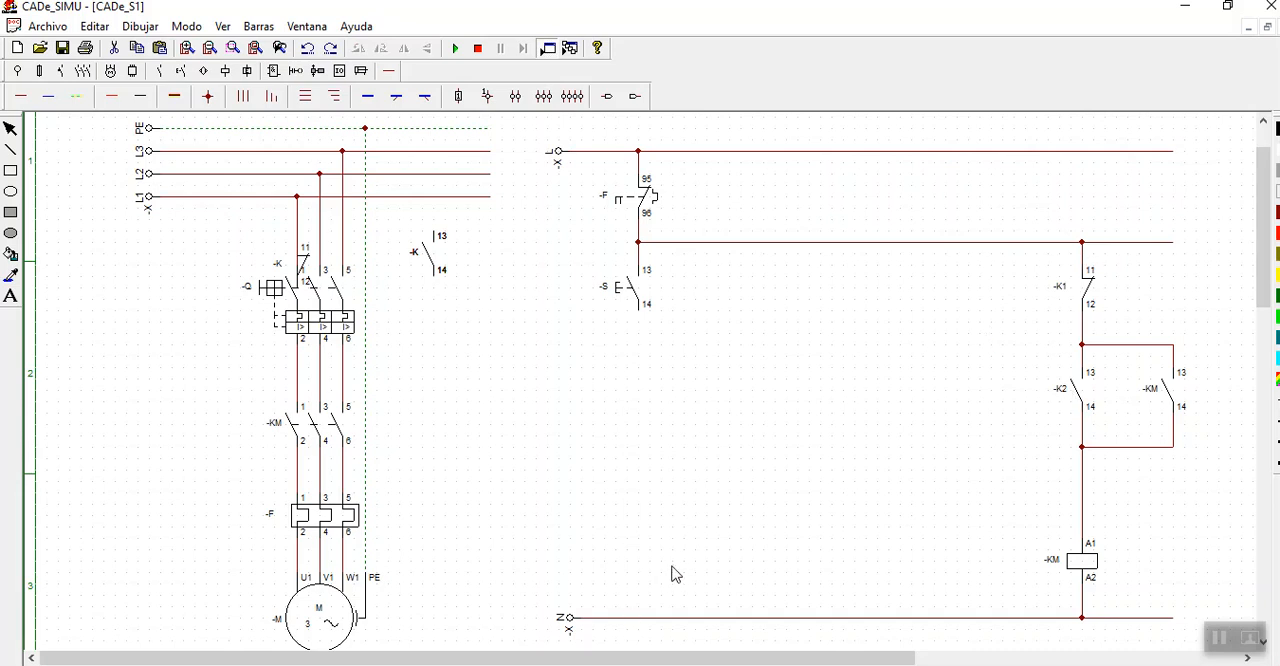
click(226, 71)
click(15, 96)
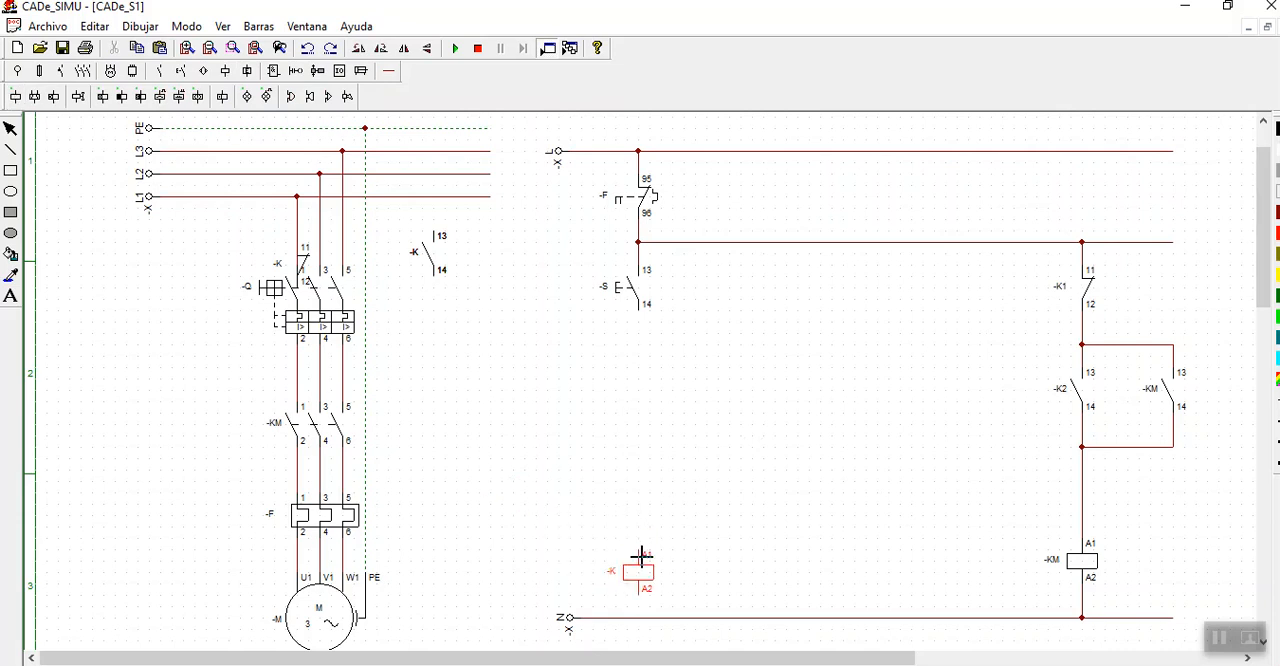
click(641, 556)
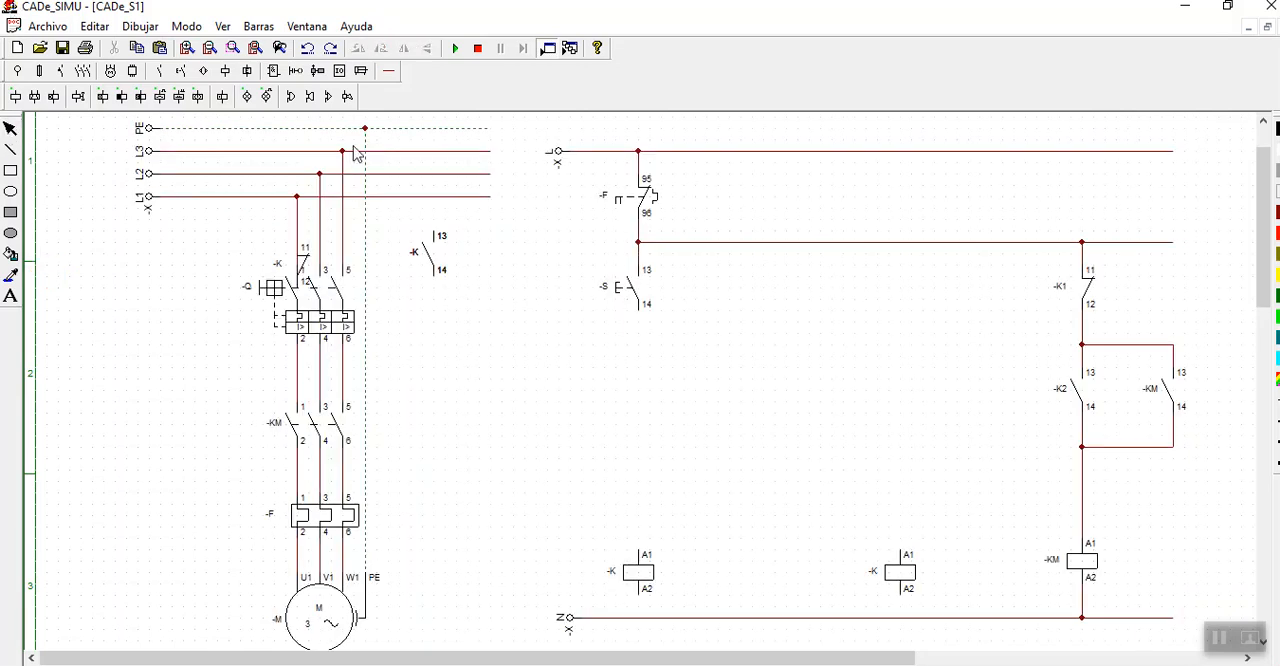
- Wire both new coils in parallel from the output of pushbutton -S to the N rail
click(389, 70)
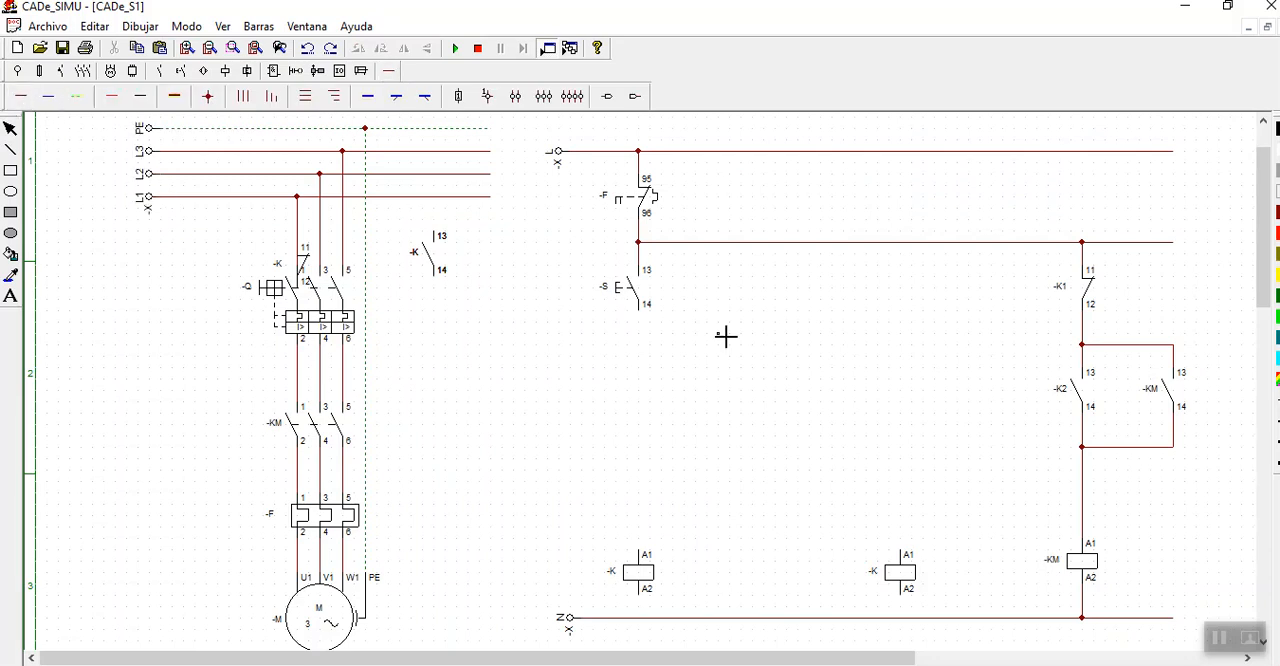
drag(645, 318, 648, 552)
drag(648, 600, 648, 618)
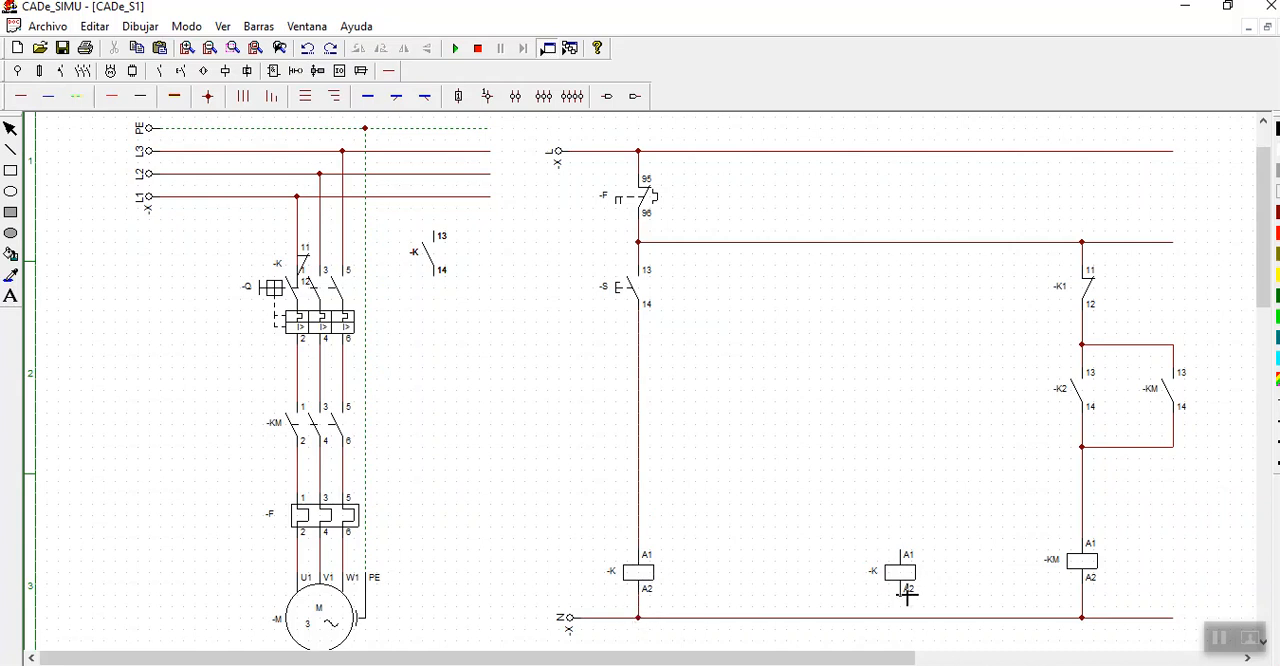
drag(906, 596, 908, 618)
mouse_move(906, 556)
mouse_down()
mouse_move(908, 350)
mouse_move(731, 363)
mouse_move(638, 345)
mouse_up()
click(10, 128)
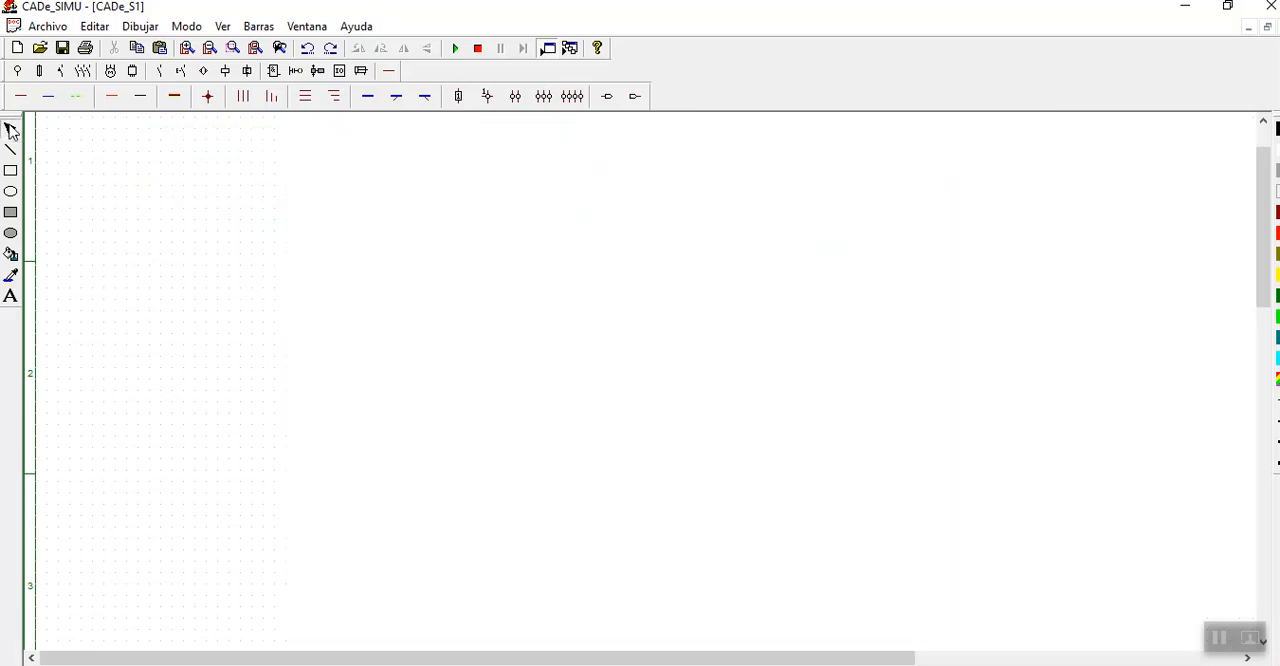
- Run and stop the simulation, and delete the stray normally closed contact -K overlapping breaker -Q
click(455, 48)
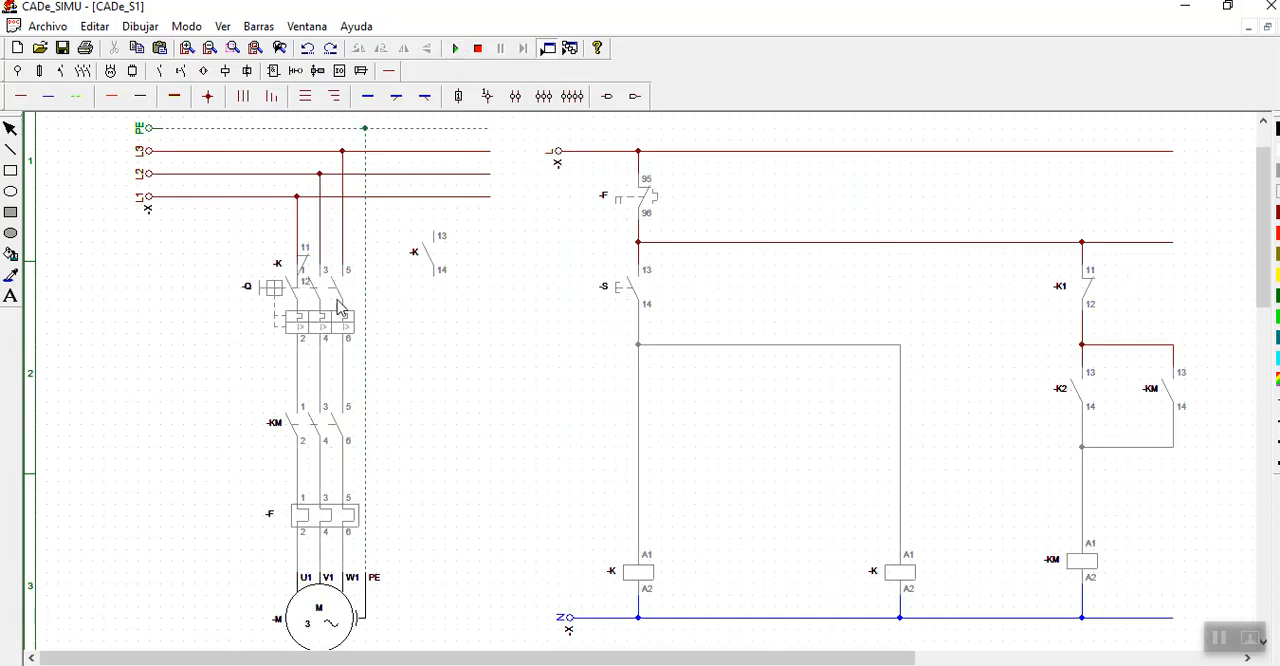
click(478, 48)
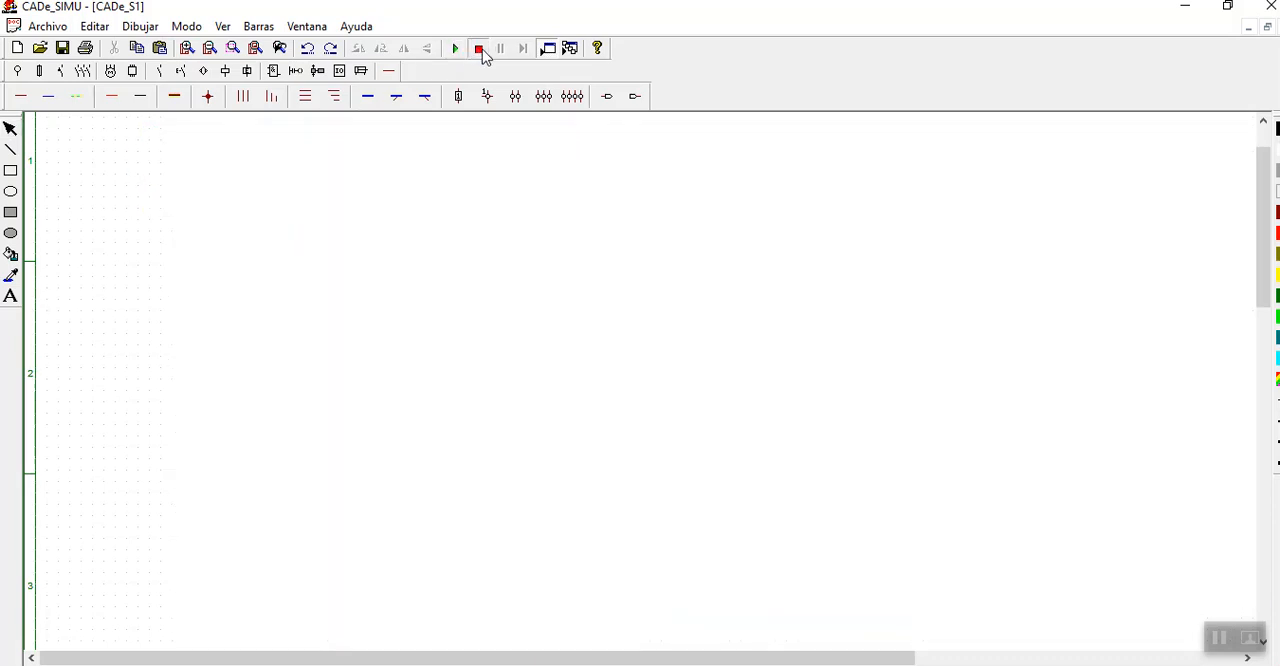
click(306, 270)
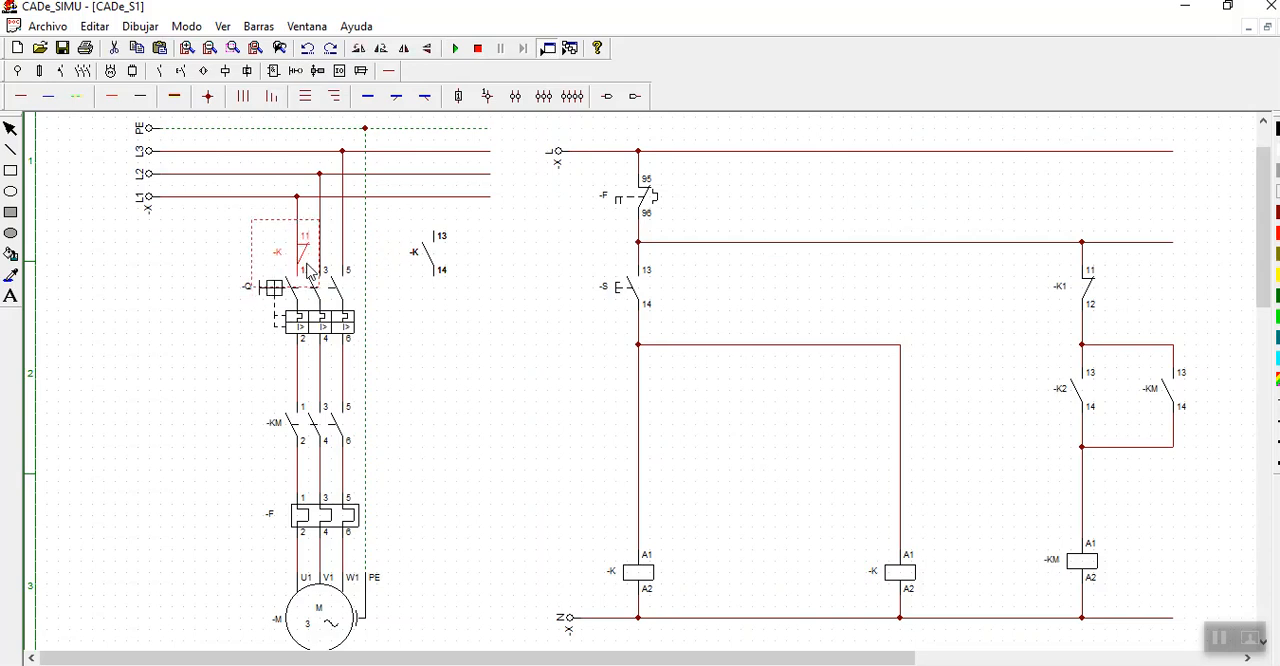
key(Delete)
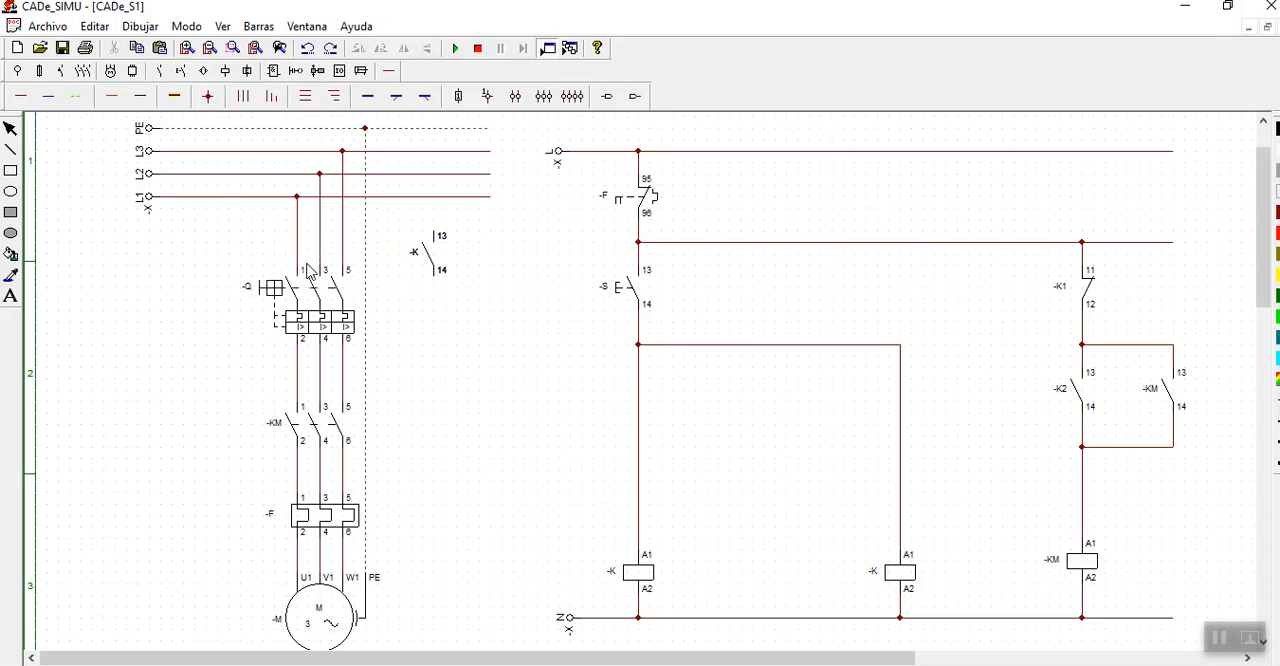
- Simulate the circuit with breaker -Q closed, actuate pushbutton -S to test the two new coils, and stop the simulation
click(457, 50)
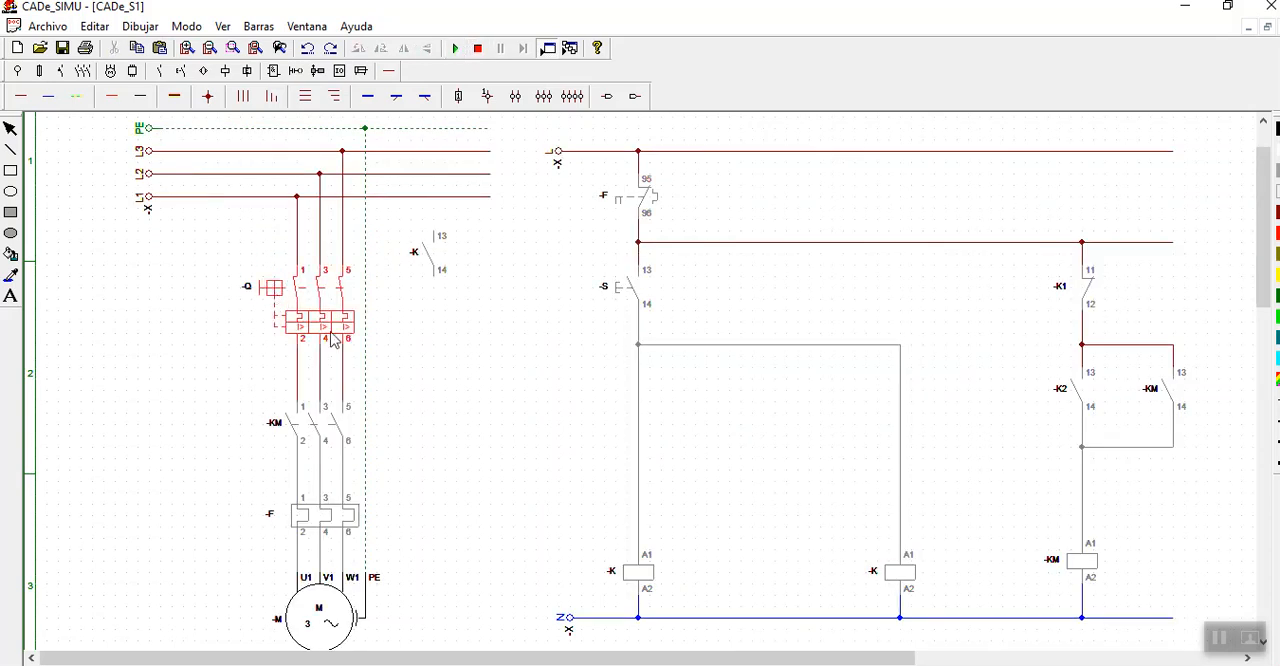
click(617, 297)
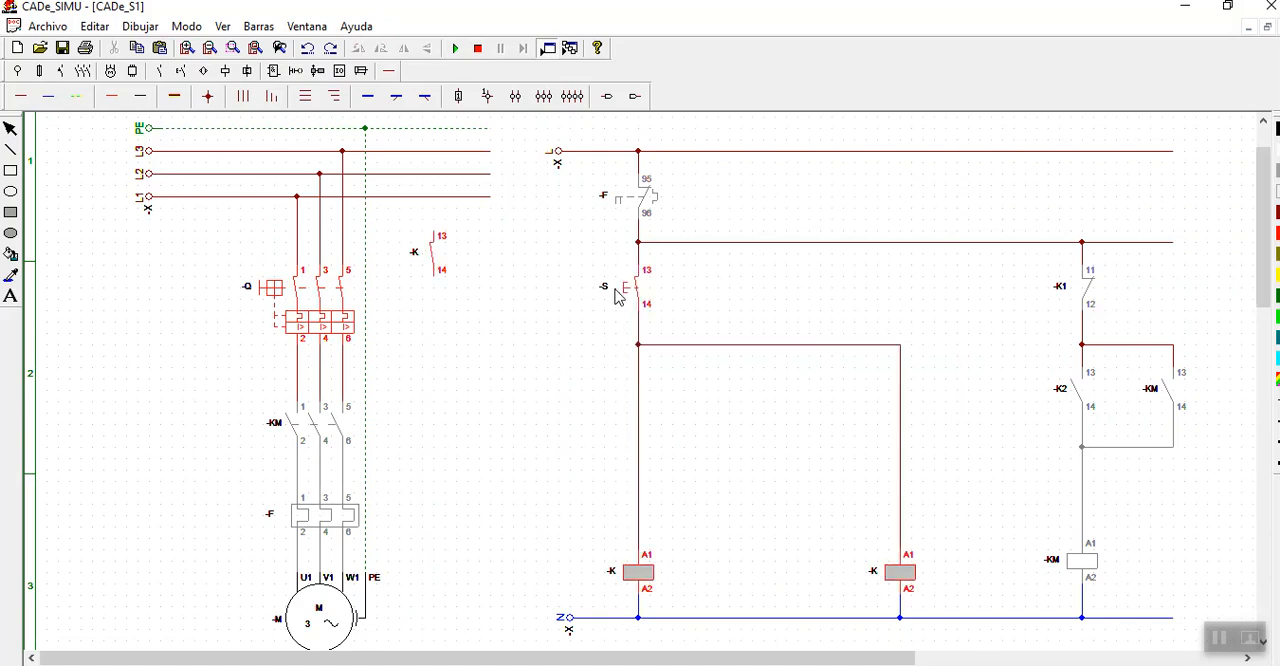
click(478, 48)
- Delete the unconnected normally open contact -K beside the power circuit
click(443, 272)
click(443, 272)
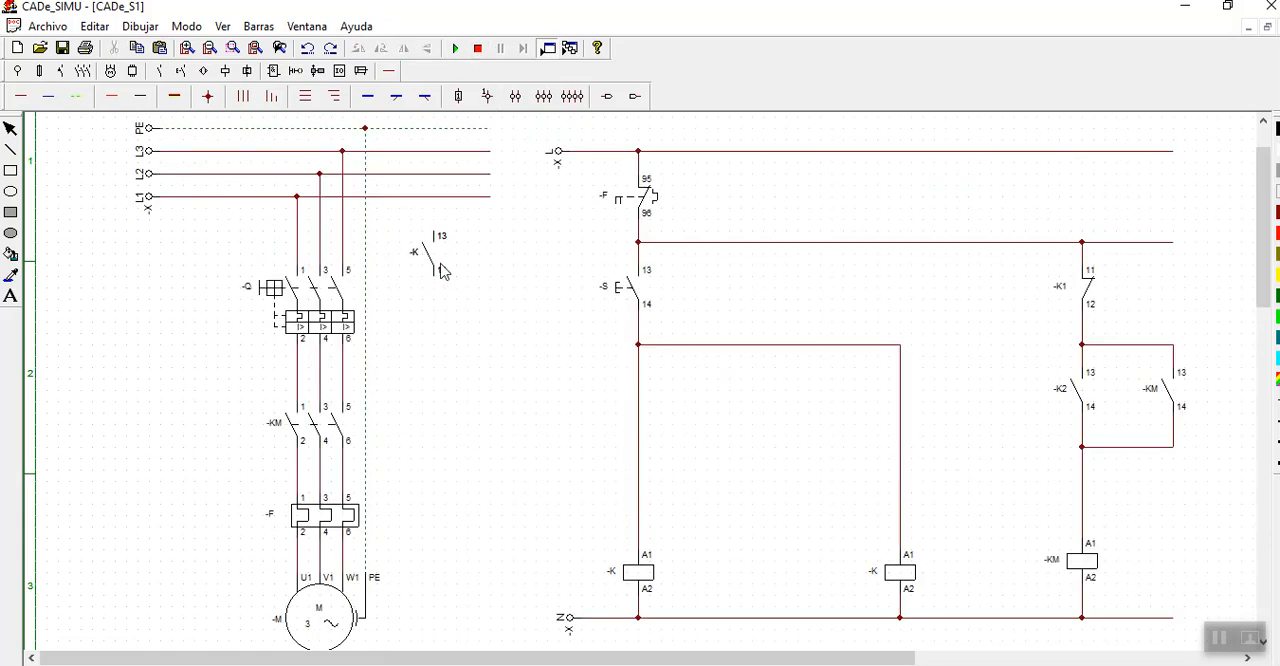
click(444, 257)
click(444, 257)
click(444, 257)
key(Delete)
- Rename the coil in line with pushbutton -S as -K1 and the coil in the parallel branch as -K2
double_click(645, 582)
click(623, 270)
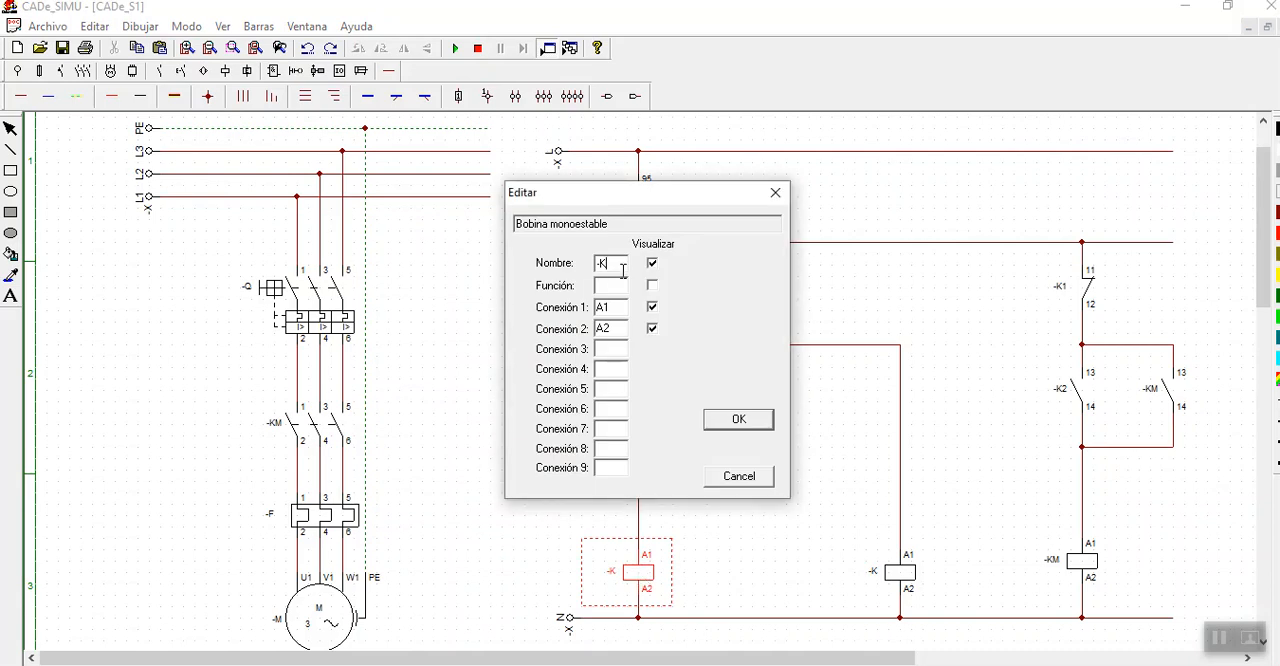
click(722, 422)
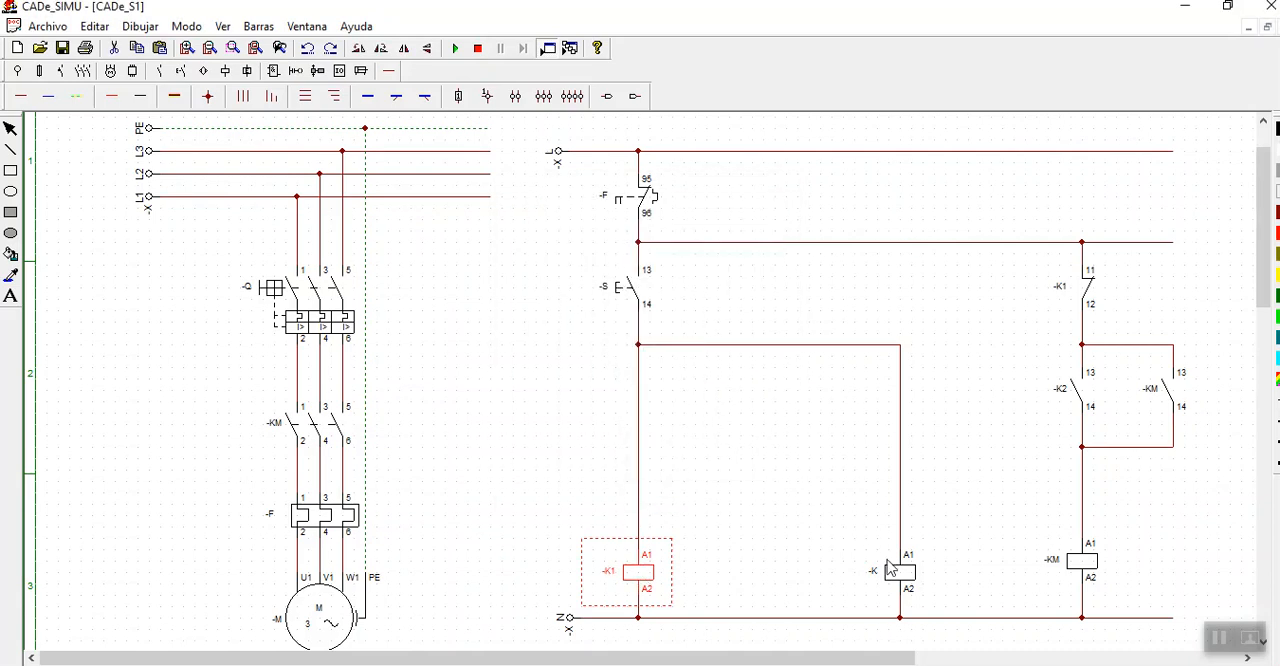
double_click(898, 578)
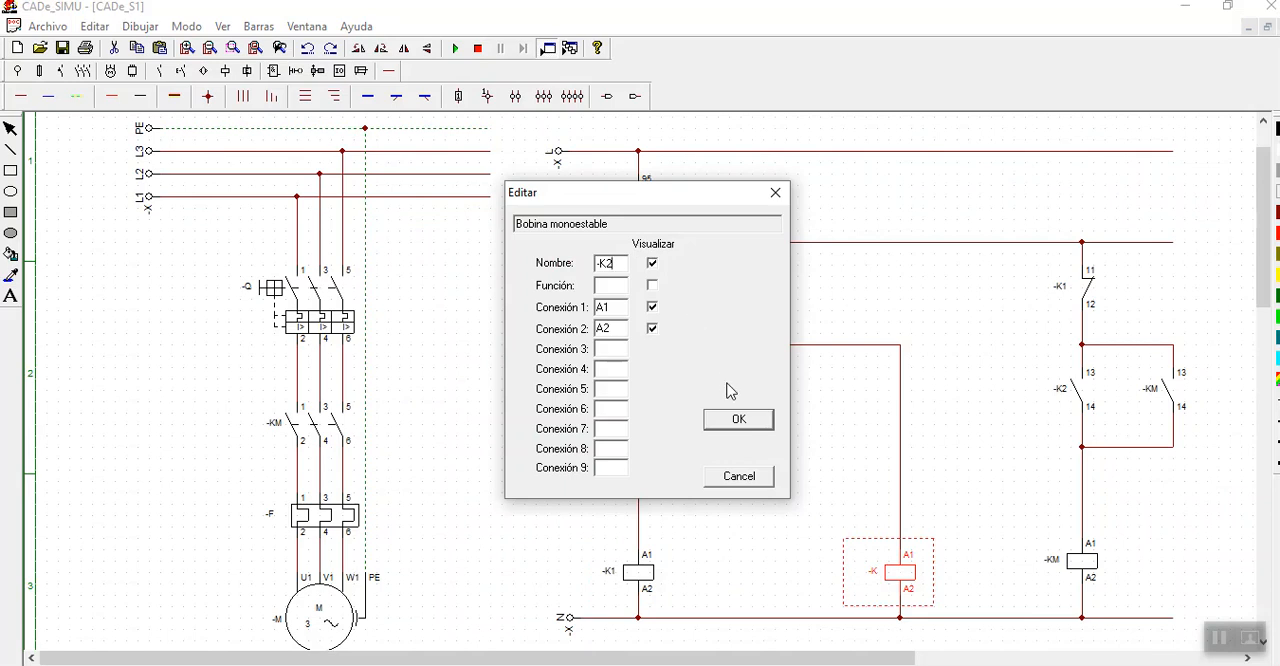
click(740, 420)
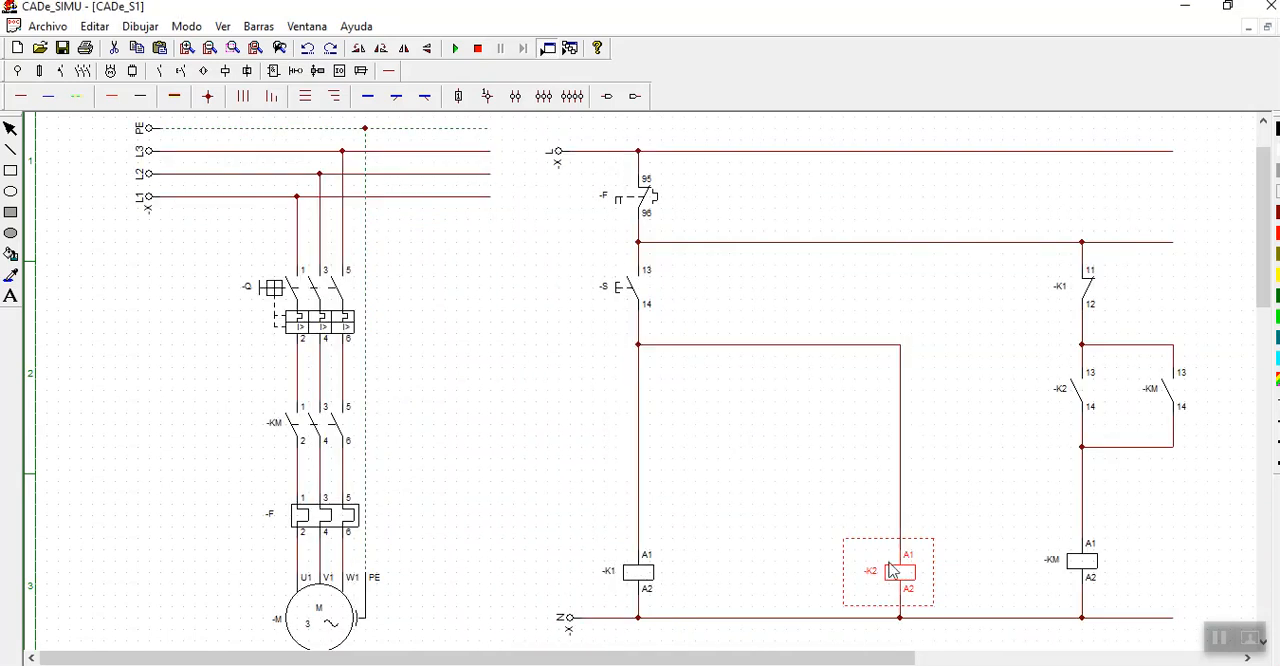
key(Delete)
key(ctrl+z)
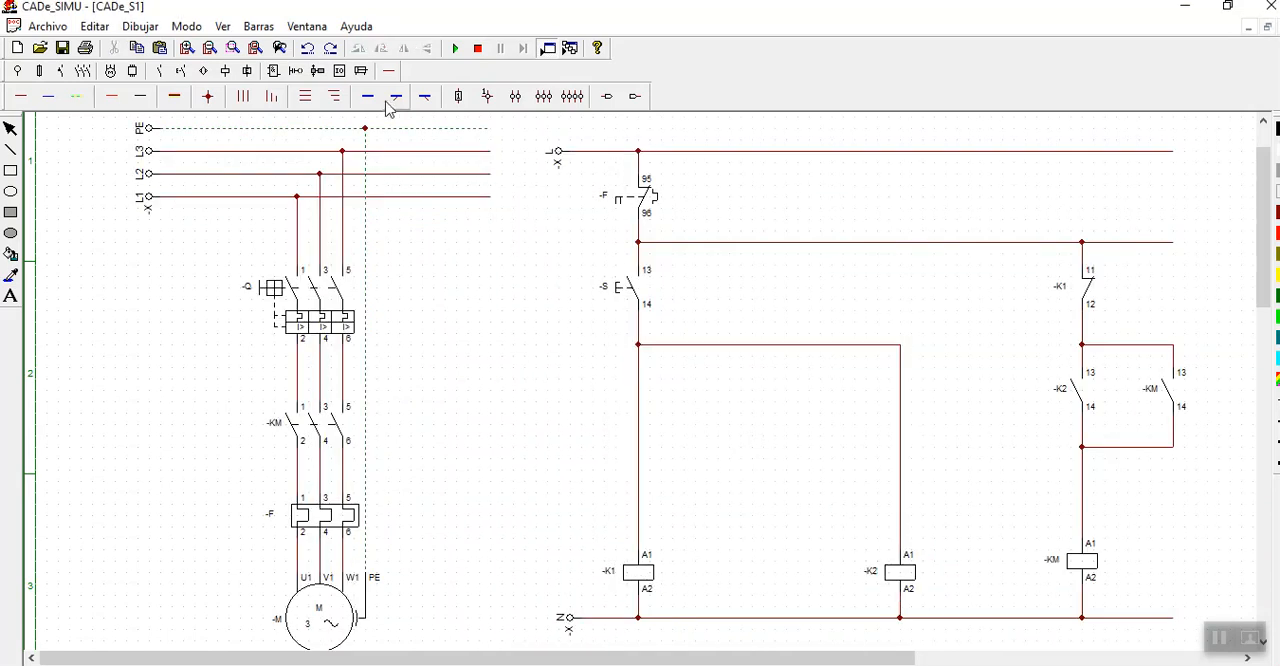
- Simulate the circuit with breaker -Q closed, actuate pushbutton -S to check the -K1 and -K2 contacts, and stop the simulation
click(455, 49)
click(294, 286)
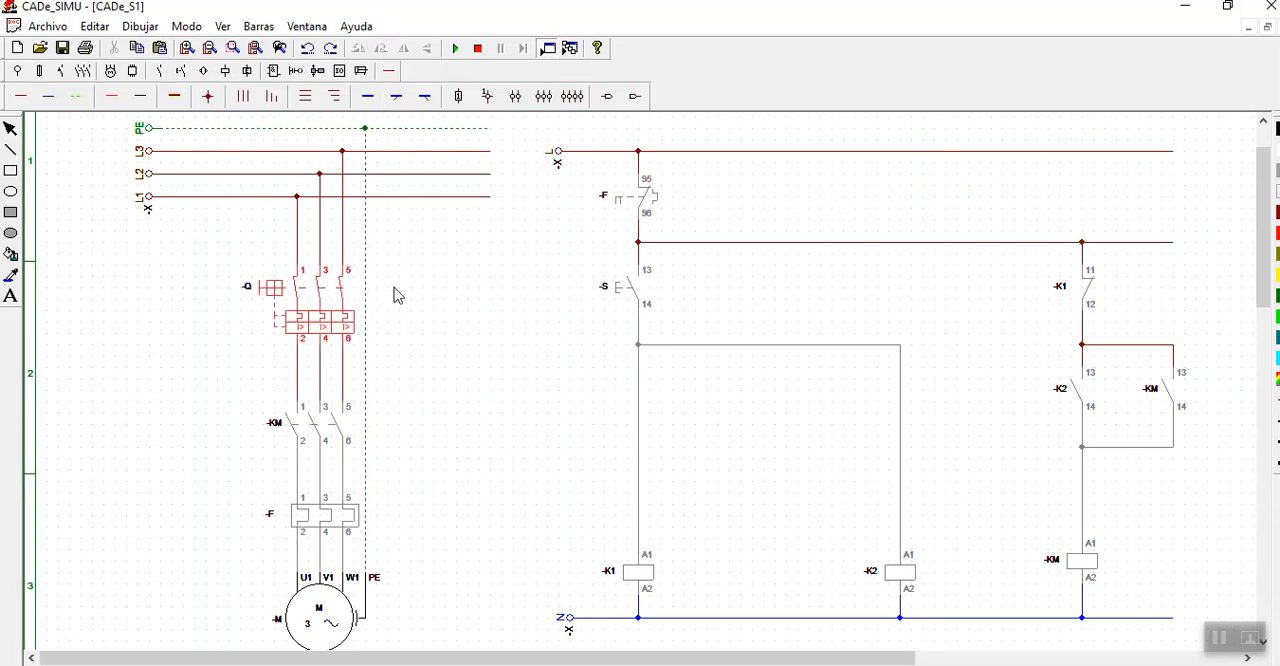
click(620, 288)
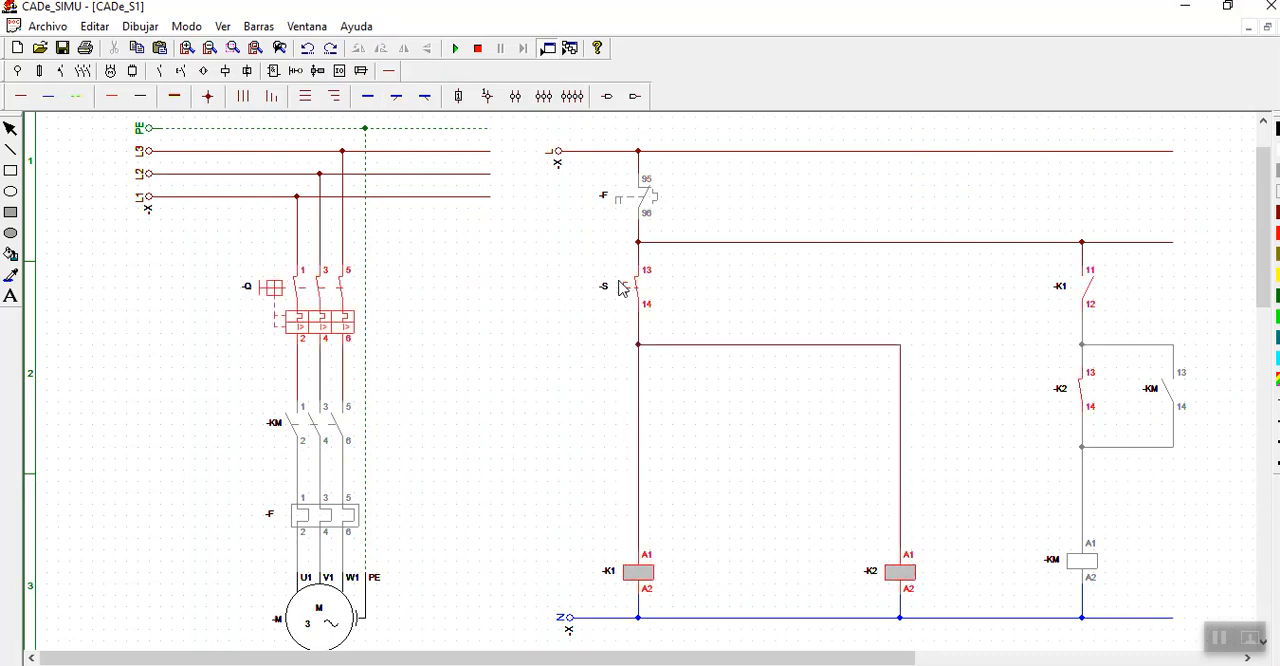
click(619, 288)
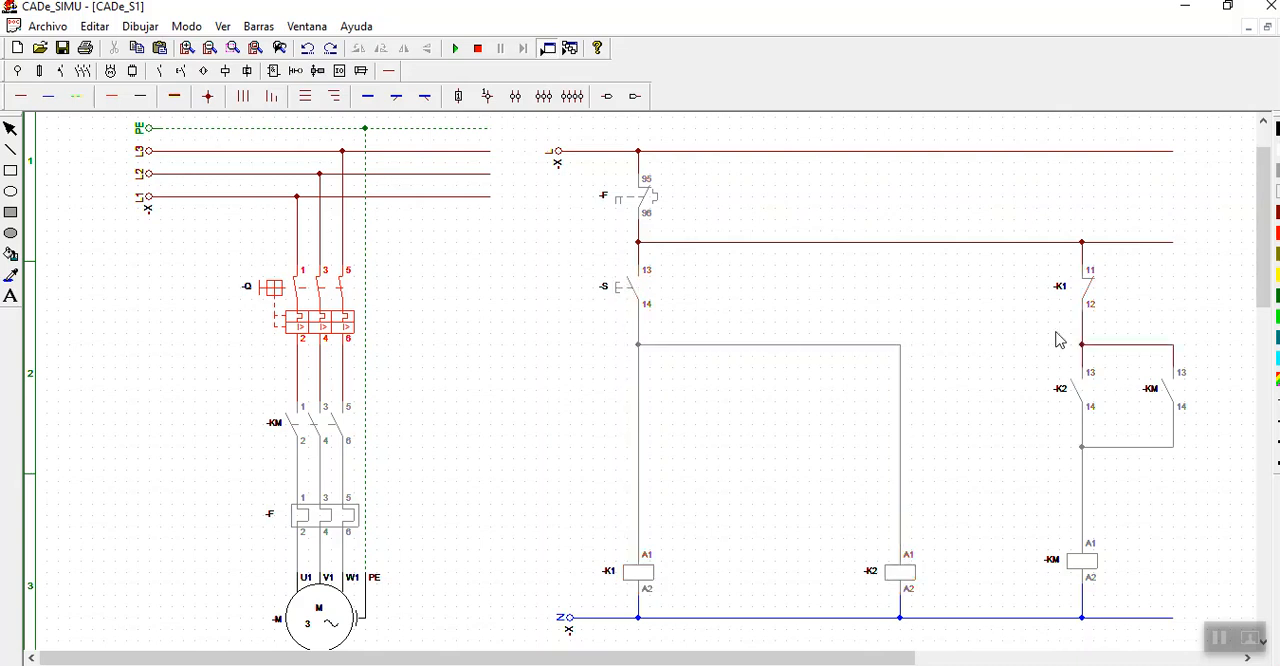
click(618, 294)
click(478, 48)
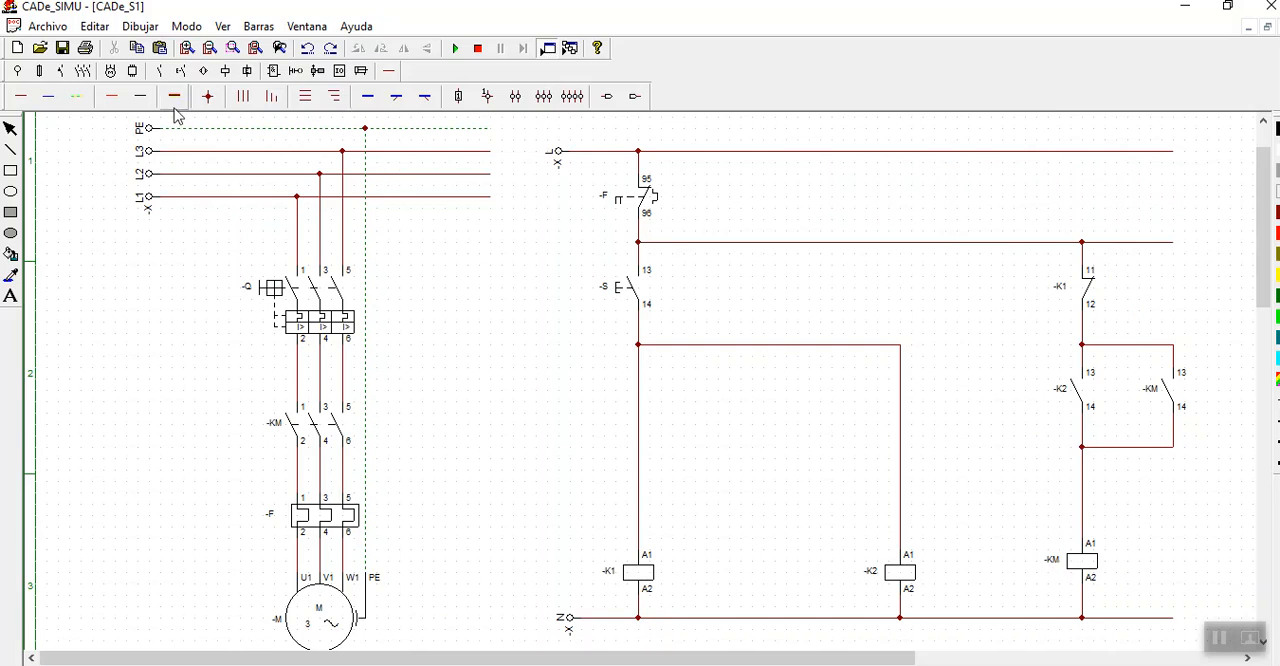
- Delete the vertical wire between pushbutton -S and coil -K1 and place a normally closed contact in the gap
click(645, 431)
key(Delete)
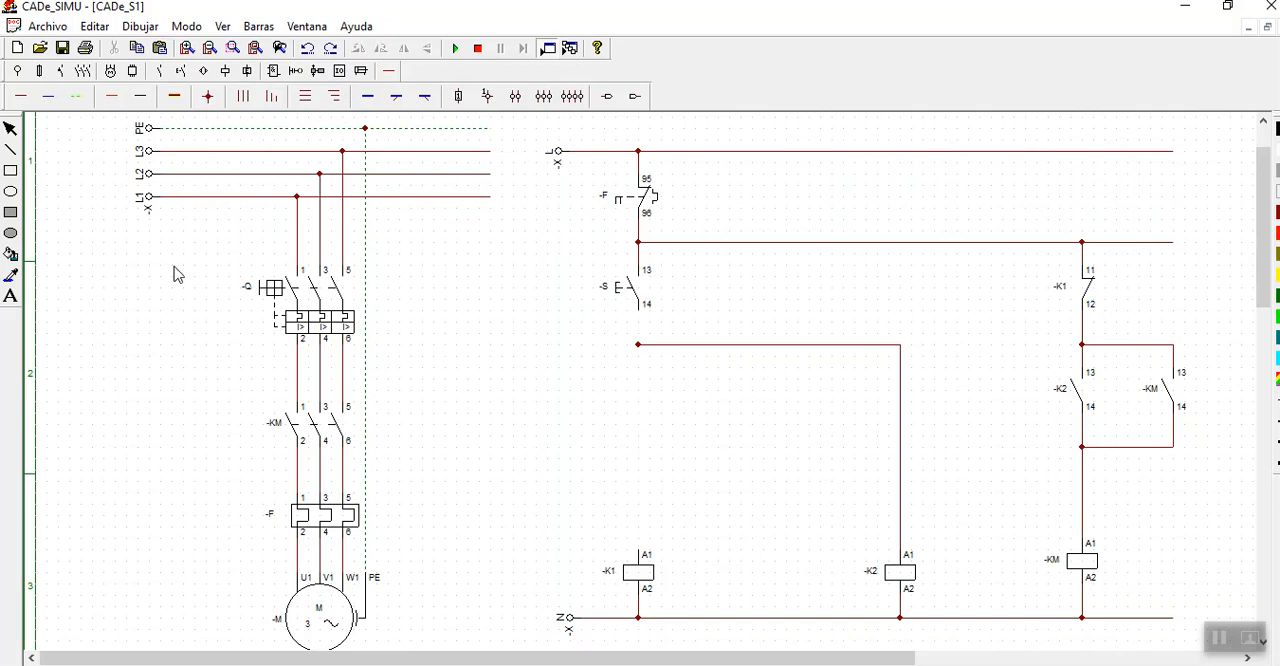
click(160, 71)
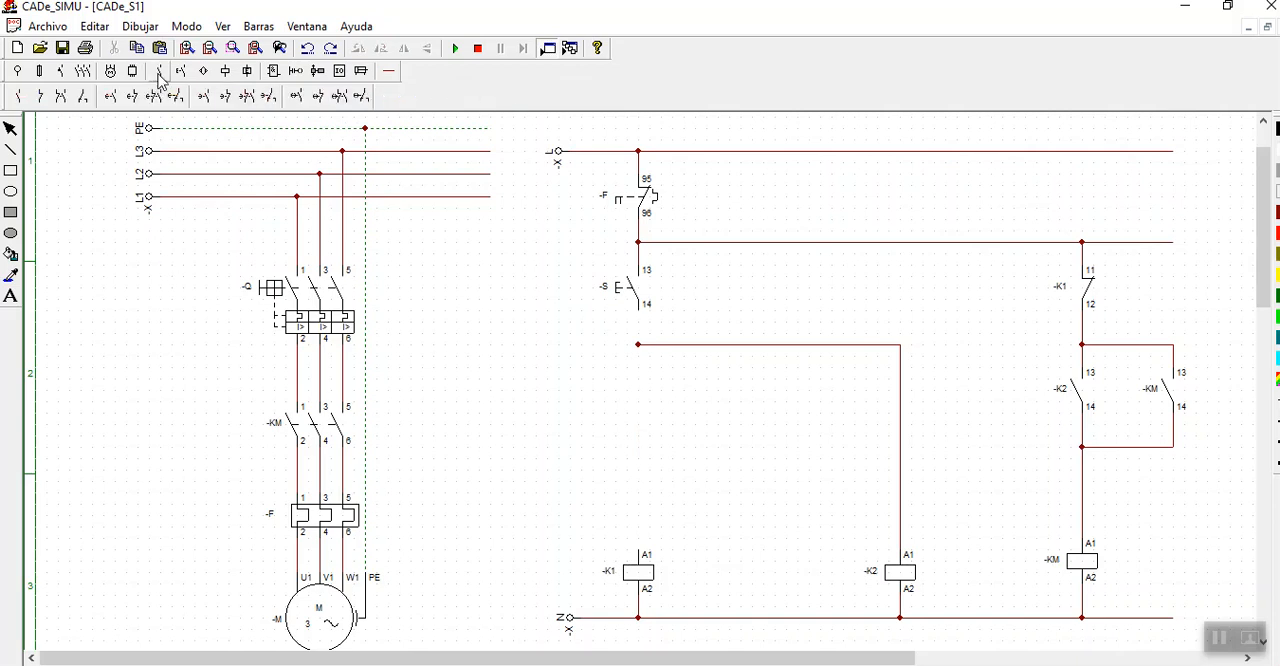
click(40, 96)
click(332, 308)
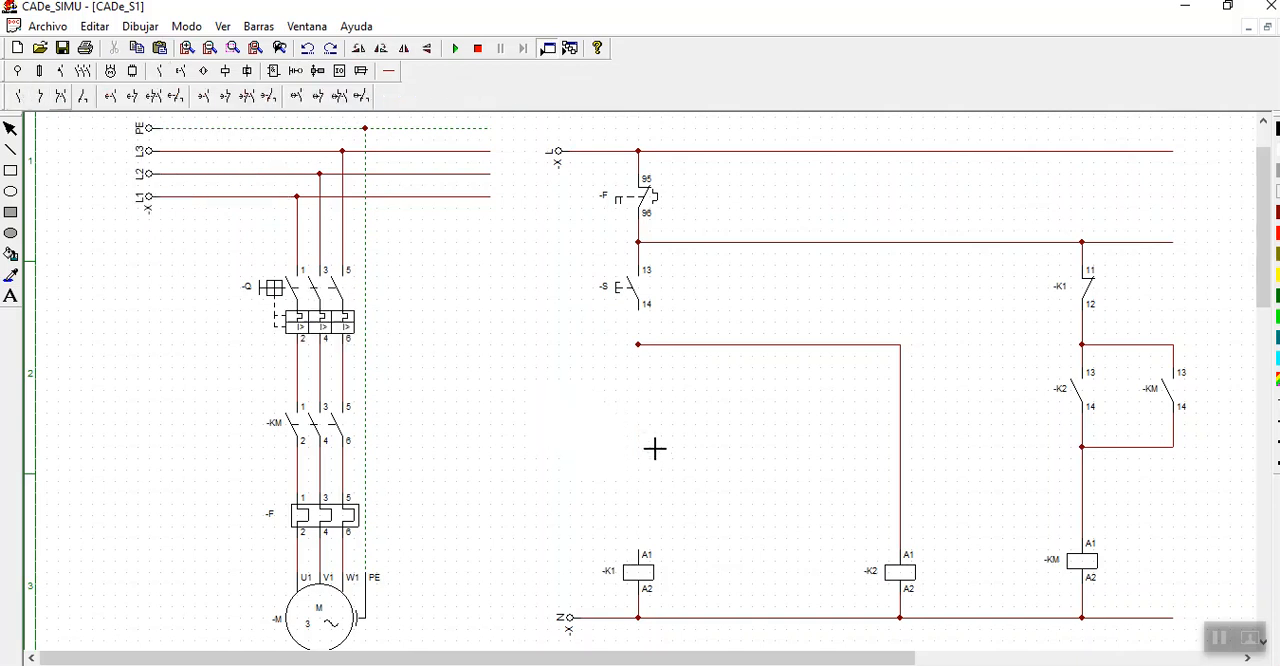
click(646, 396)
click(10, 130)
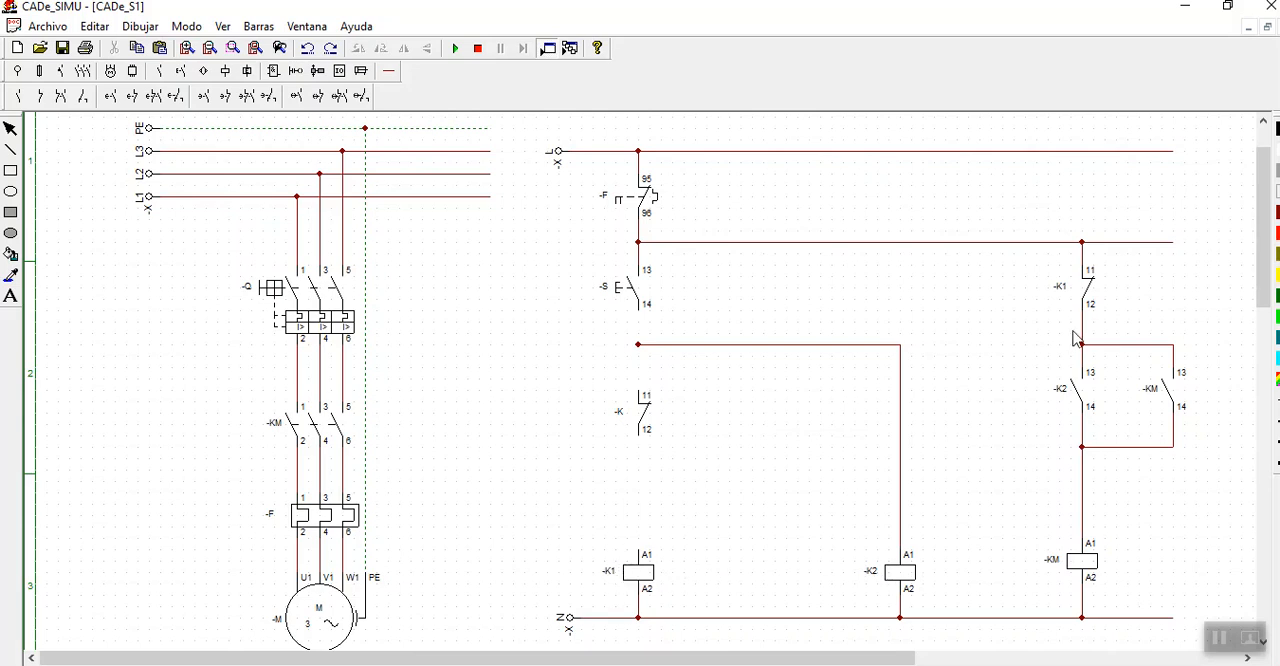
- Delete the vertical wire above coil -K2 and move the new normally closed contact into its place
click(645, 412)
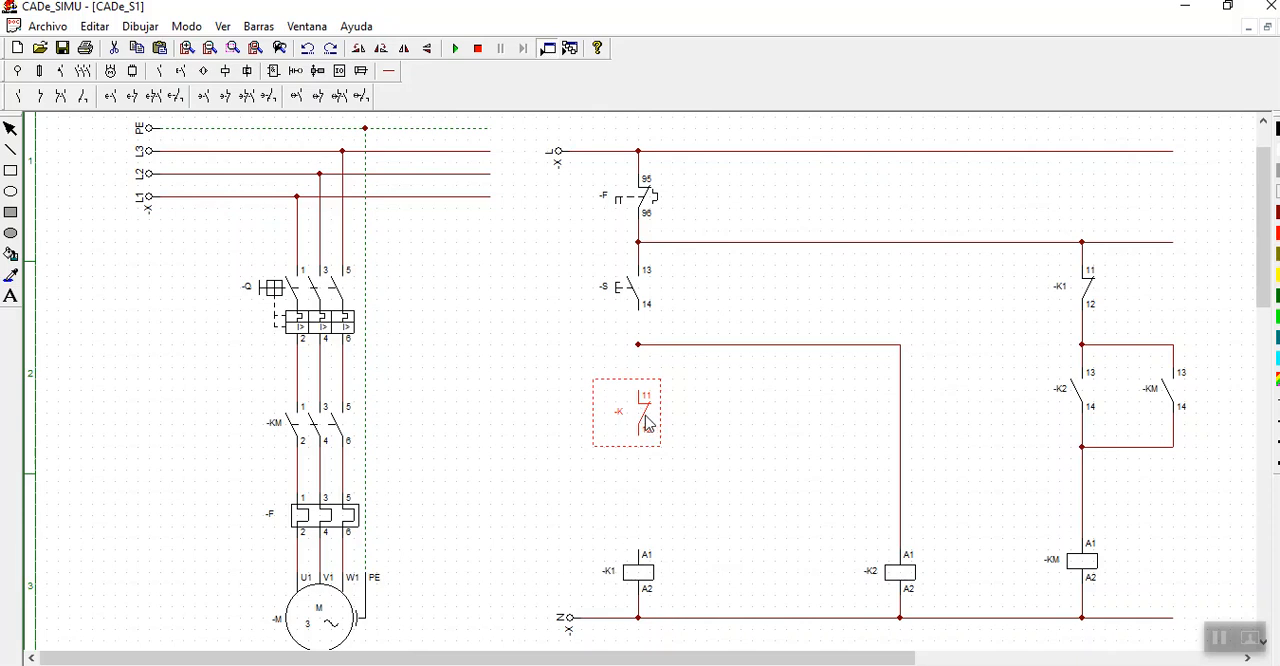
drag(645, 418, 983, 433)
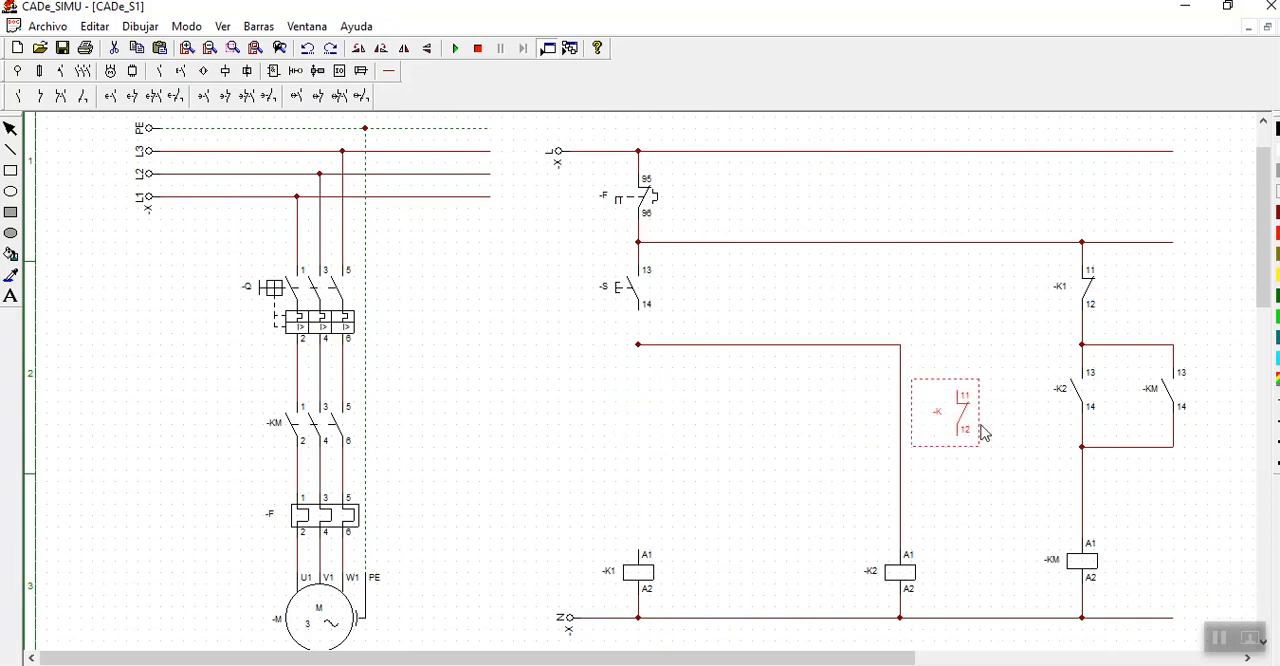
click(906, 490)
key(Delete)
click(962, 425)
key(Delete)
drag(960, 413, 908, 418)
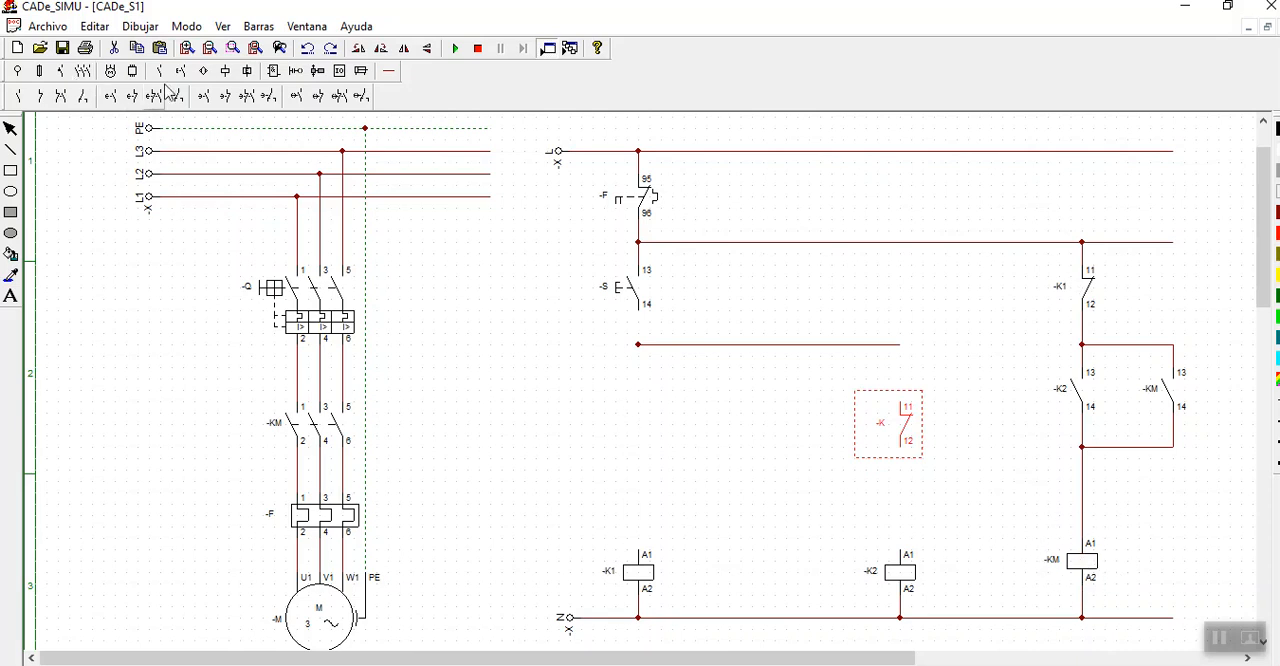
- Place a normally open contact between pushbutton -S and coil -K1
click(18, 96)
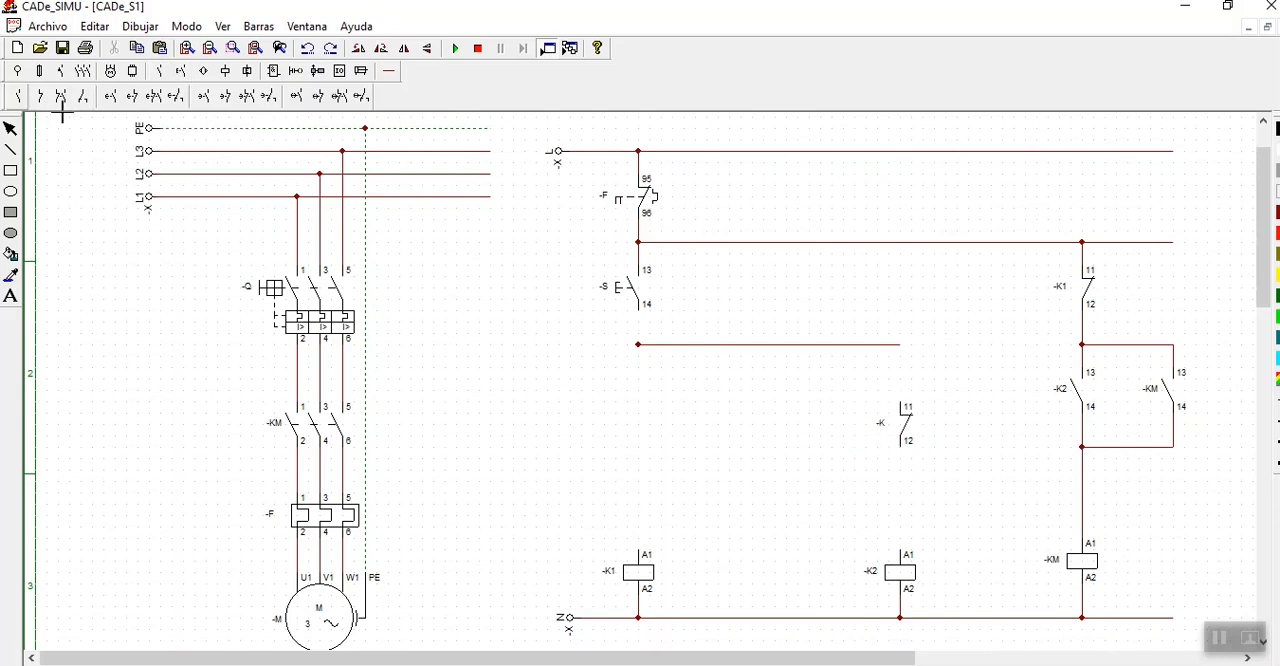
click(638, 402)
click(11, 128)
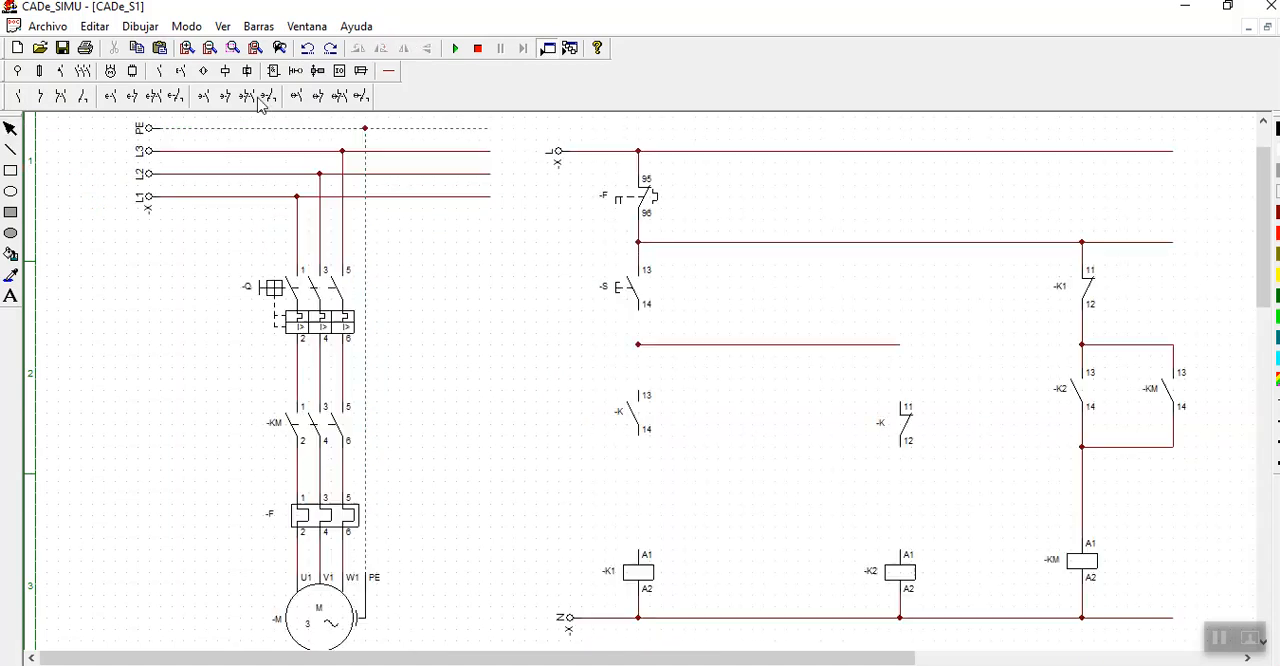
- Wire the normally open contact in series with coil -K1 and the normally closed contact in series with coil -K2, both fed from pushbutton -S
click(390, 72)
click(21, 96)
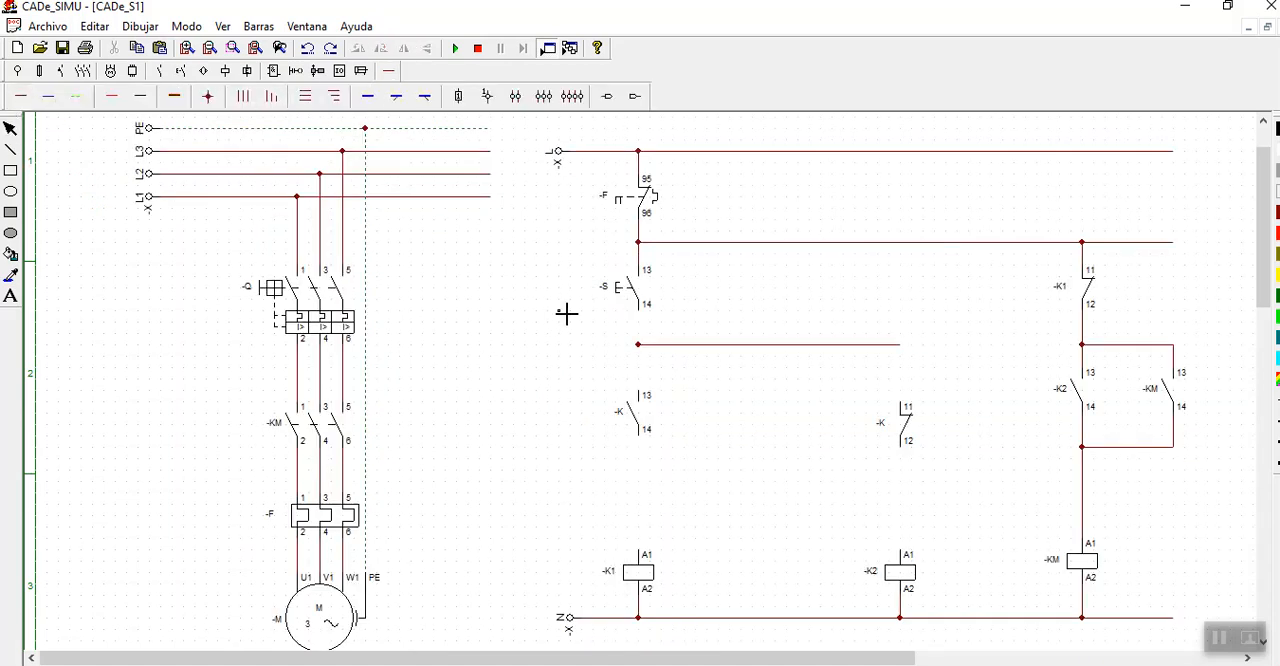
drag(648, 319, 648, 392)
drag(643, 446, 648, 551)
drag(901, 404, 907, 369)
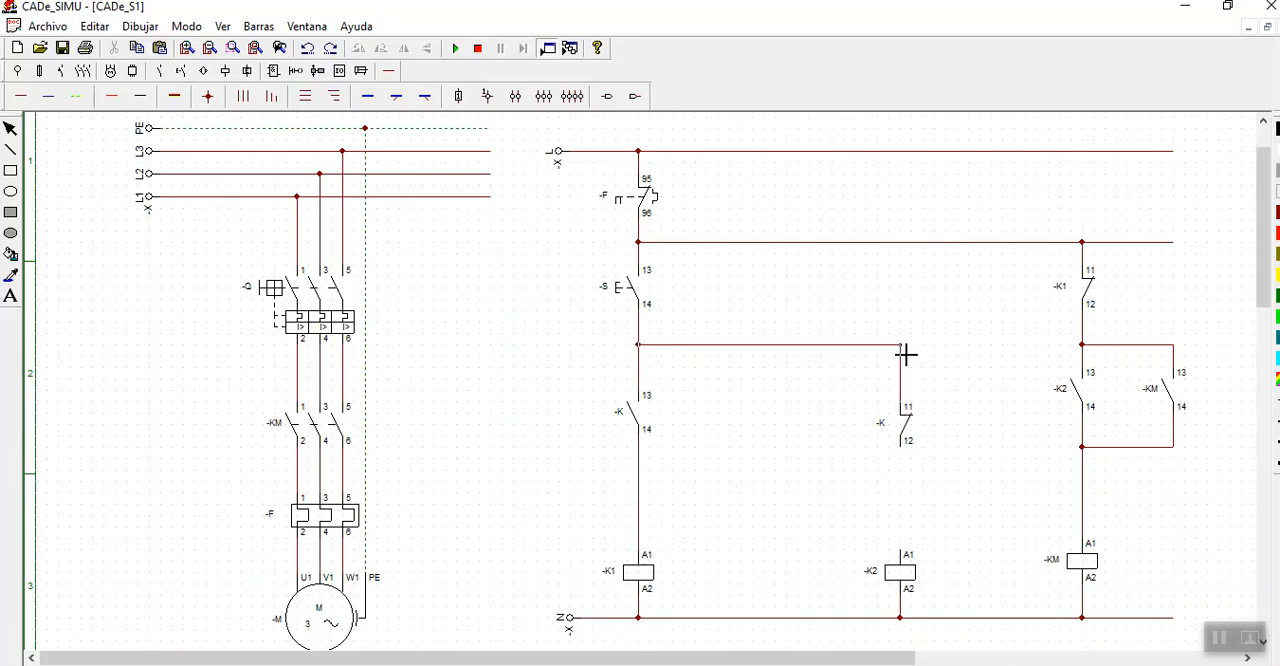
drag(903, 447, 903, 551)
- Simulate the circuit, actuate and release pushbutton -S to test the motor start, and stop the simulation
click(455, 48)
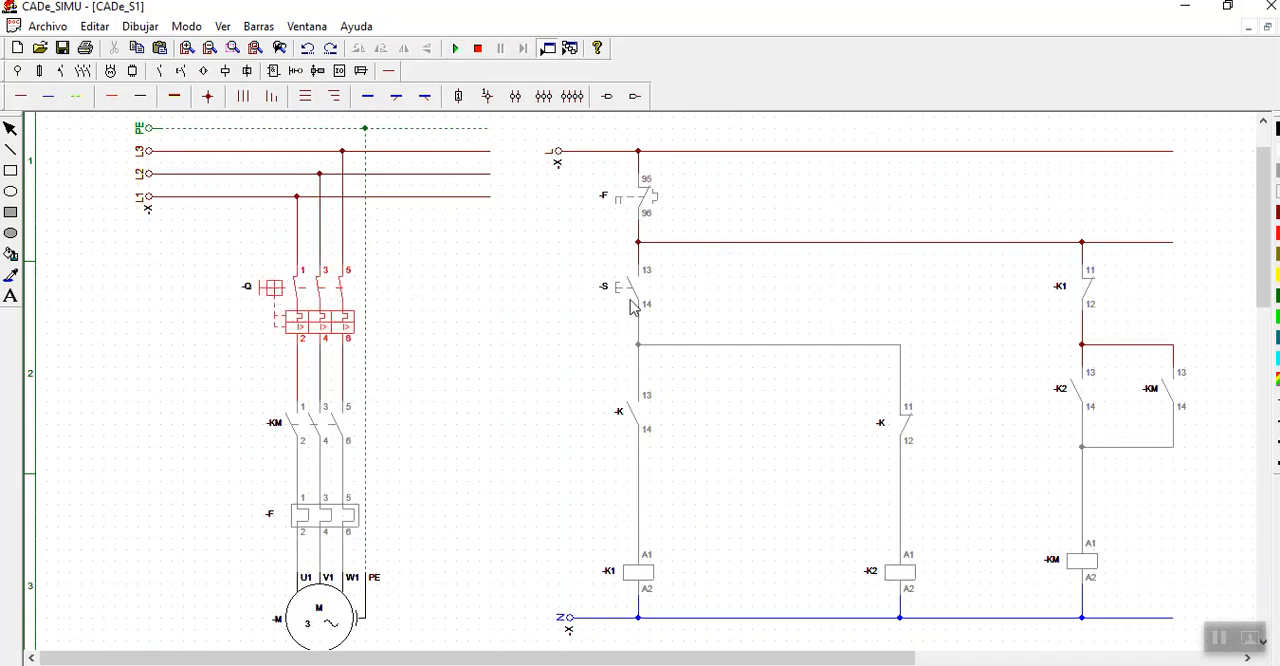
click(625, 298)
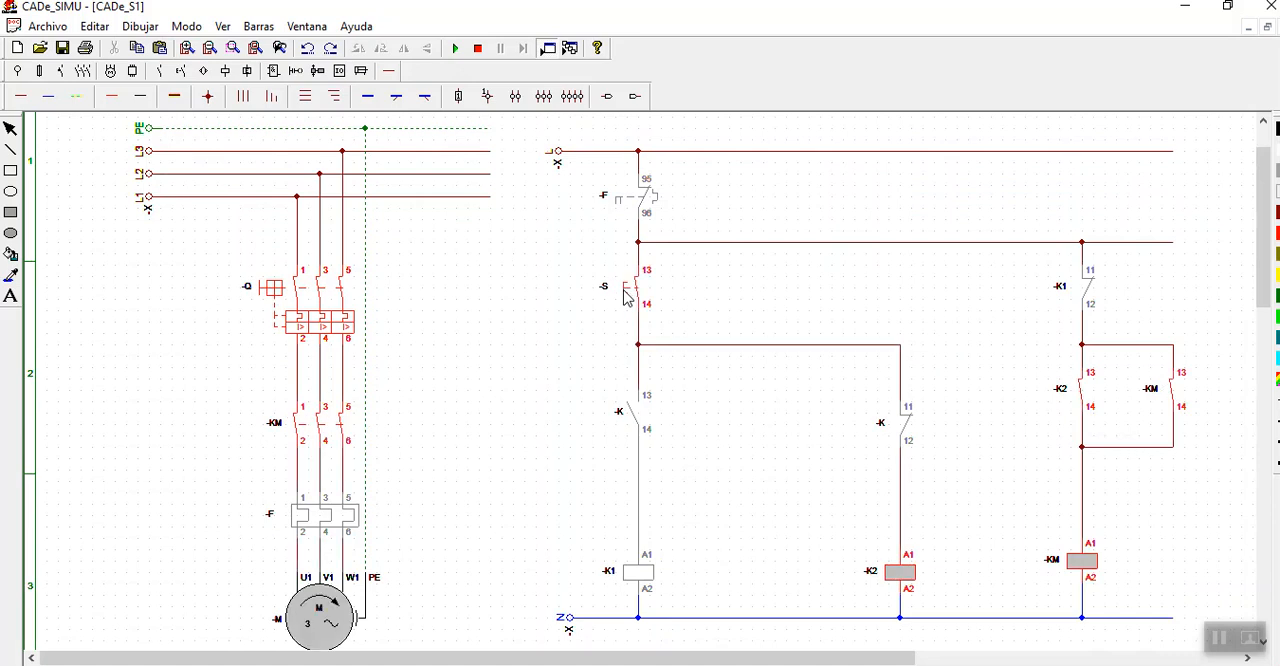
click(625, 298)
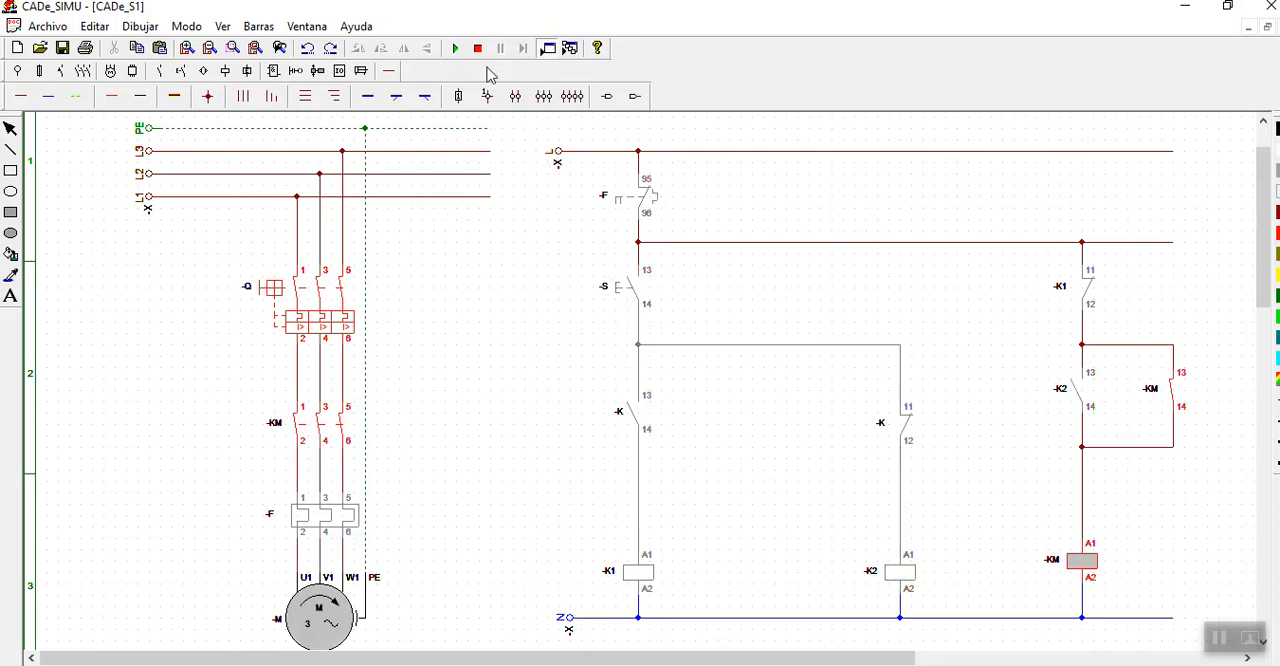
click(478, 48)
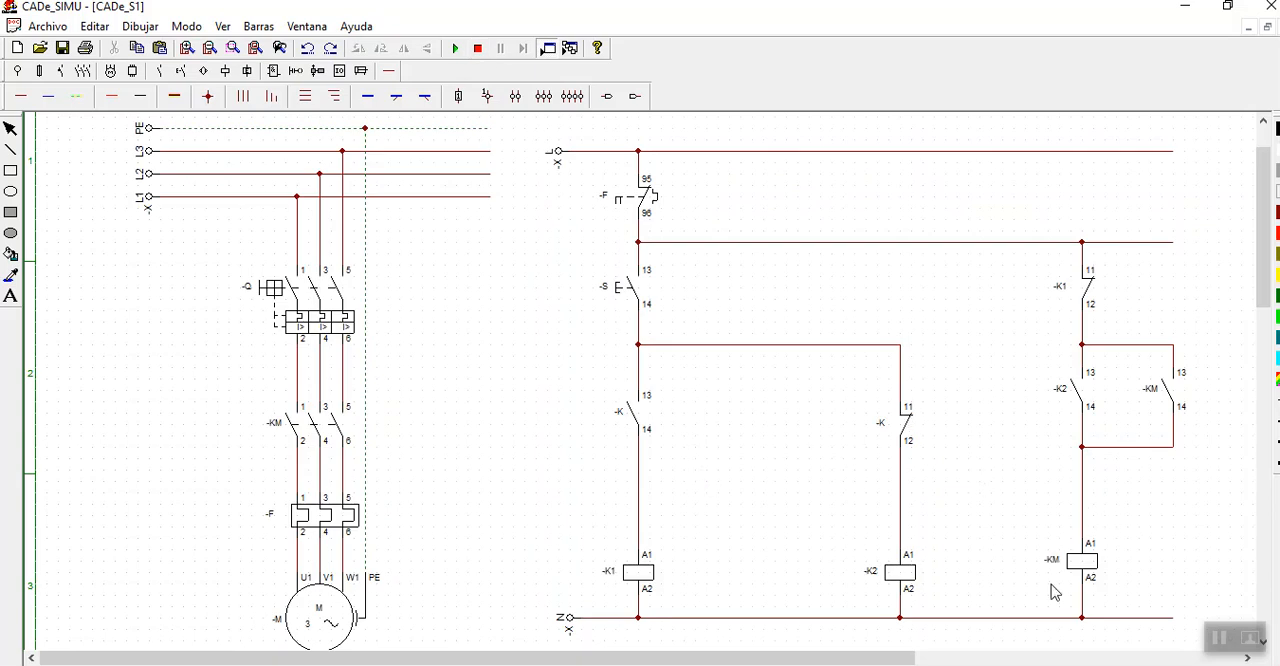
- Name the normally open contact above coil -K1 and the normally closed contact above coil -K2 both -KM
double_click(645, 421)
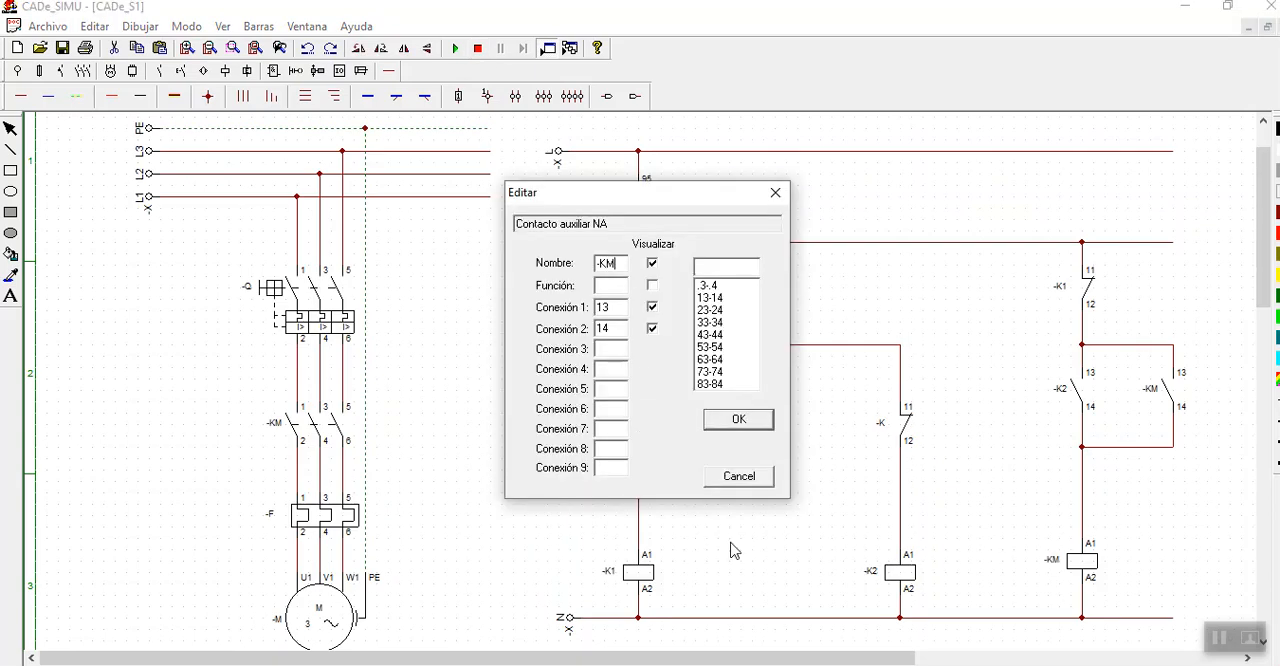
click(741, 478)
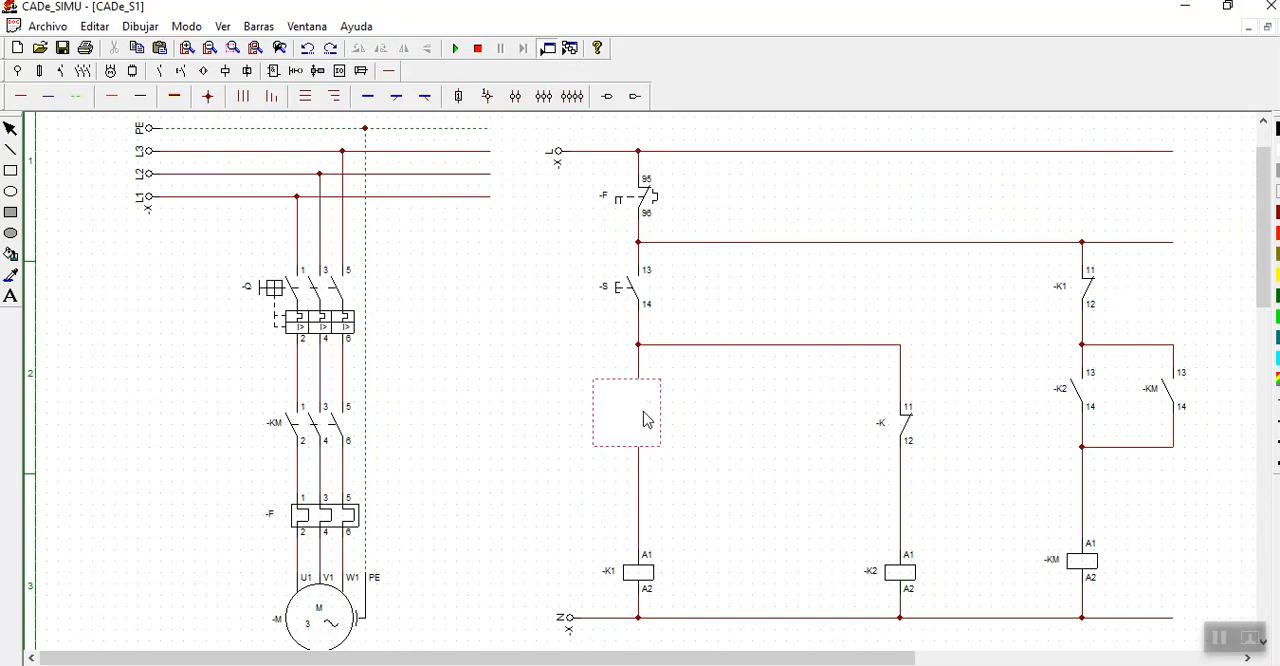
double_click(645, 421)
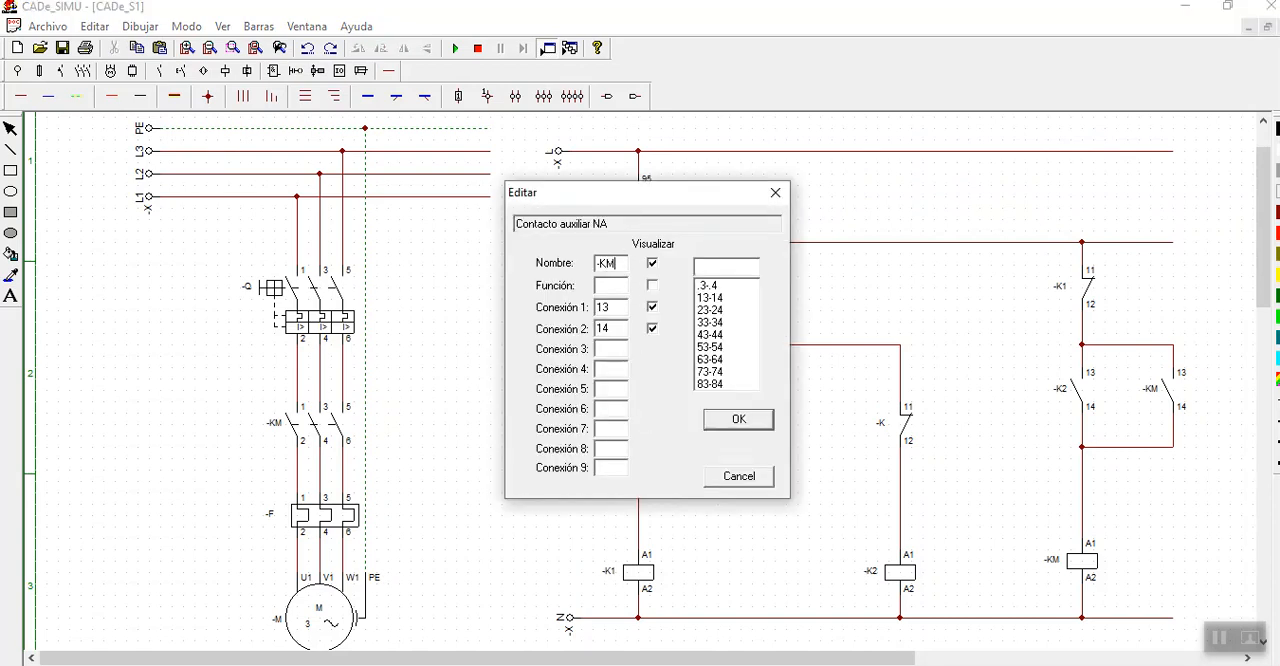
click(720, 478)
double_click(906, 432)
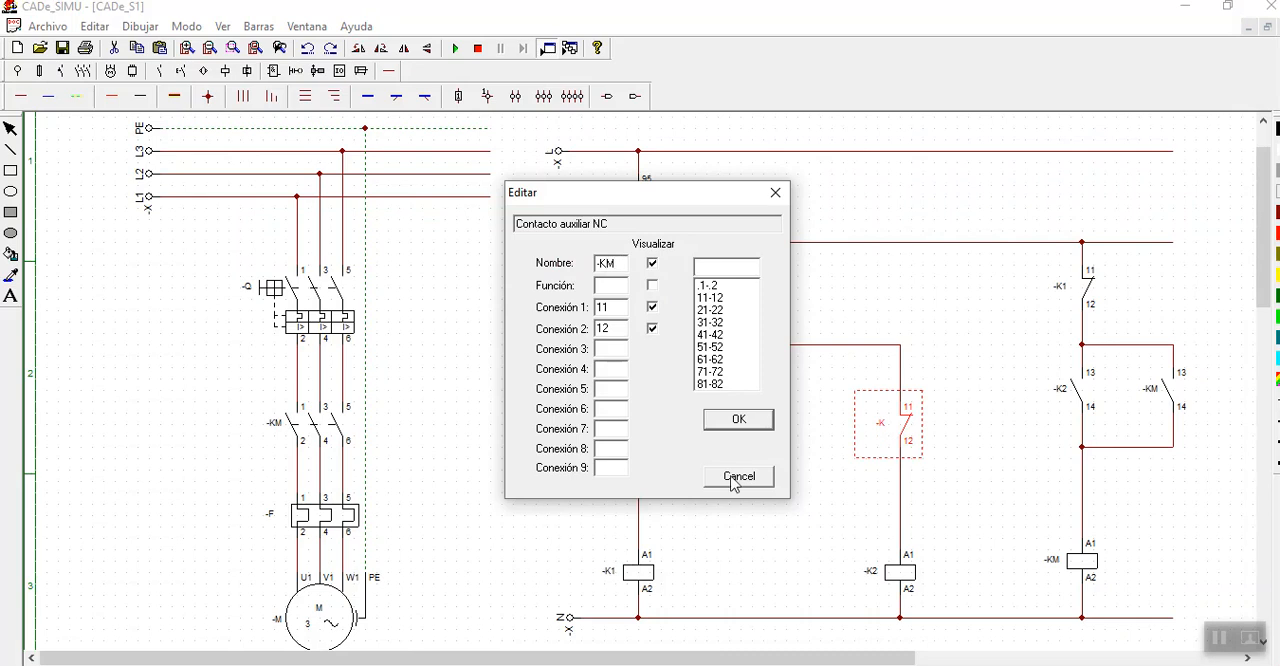
click(736, 420)
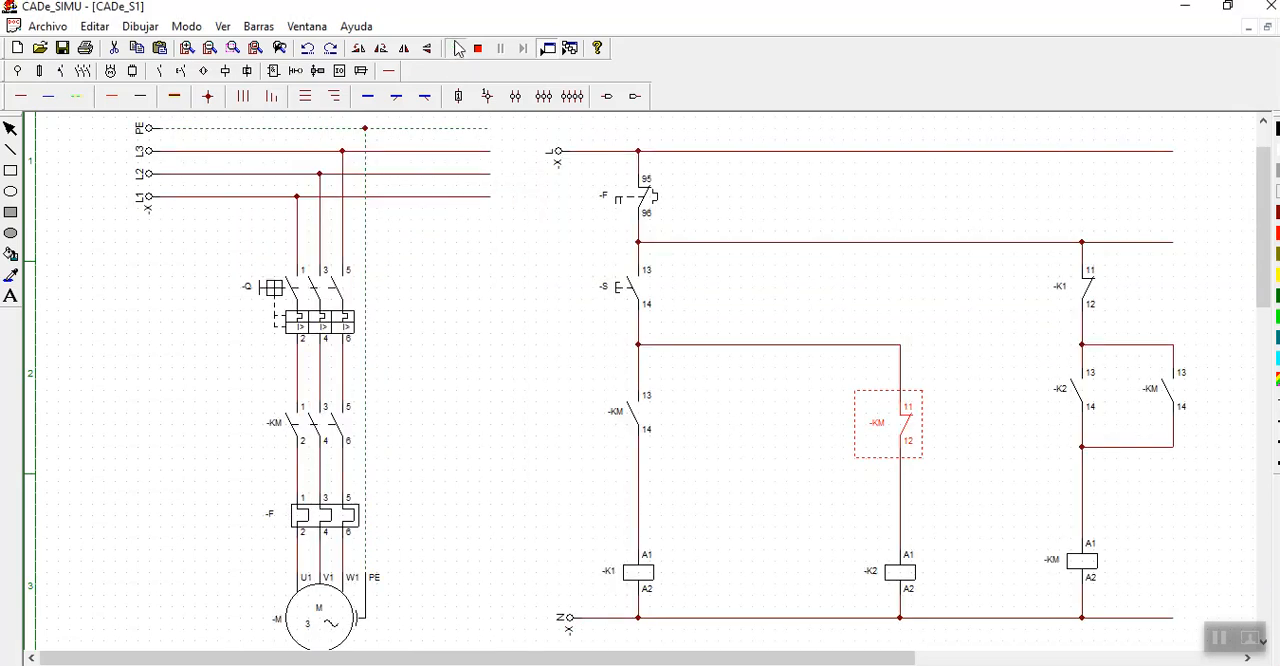
- Simulate the circuit with the renamed -KM contacts, actuate pushbutton -S, and stop the simulation
click(458, 48)
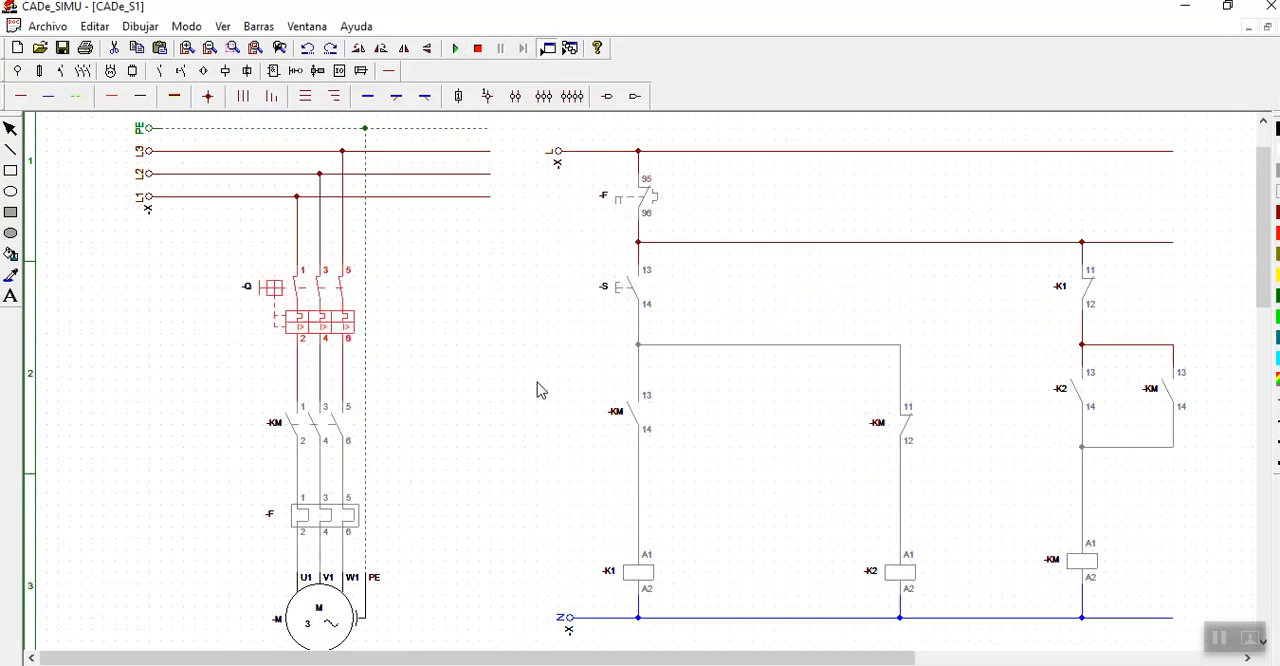
click(621, 296)
click(478, 48)
- Place one normally open contact beside each of the -KM contacts above coils -K1 and -K2
click(164, 74)
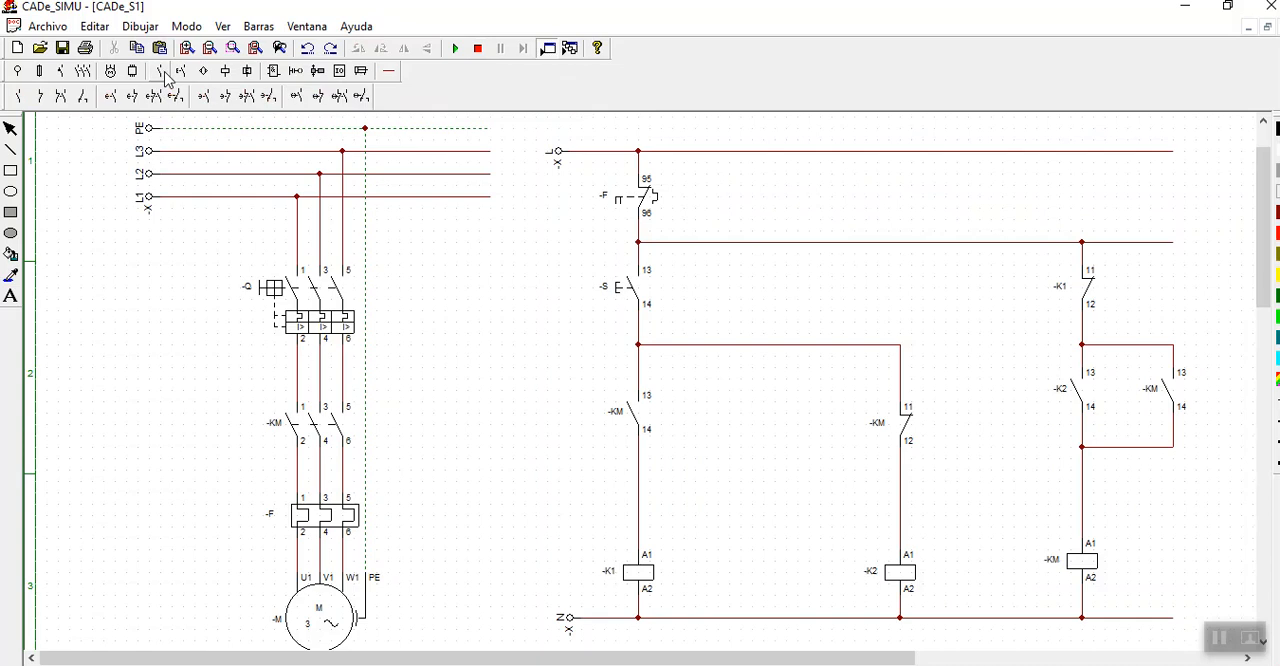
click(18, 96)
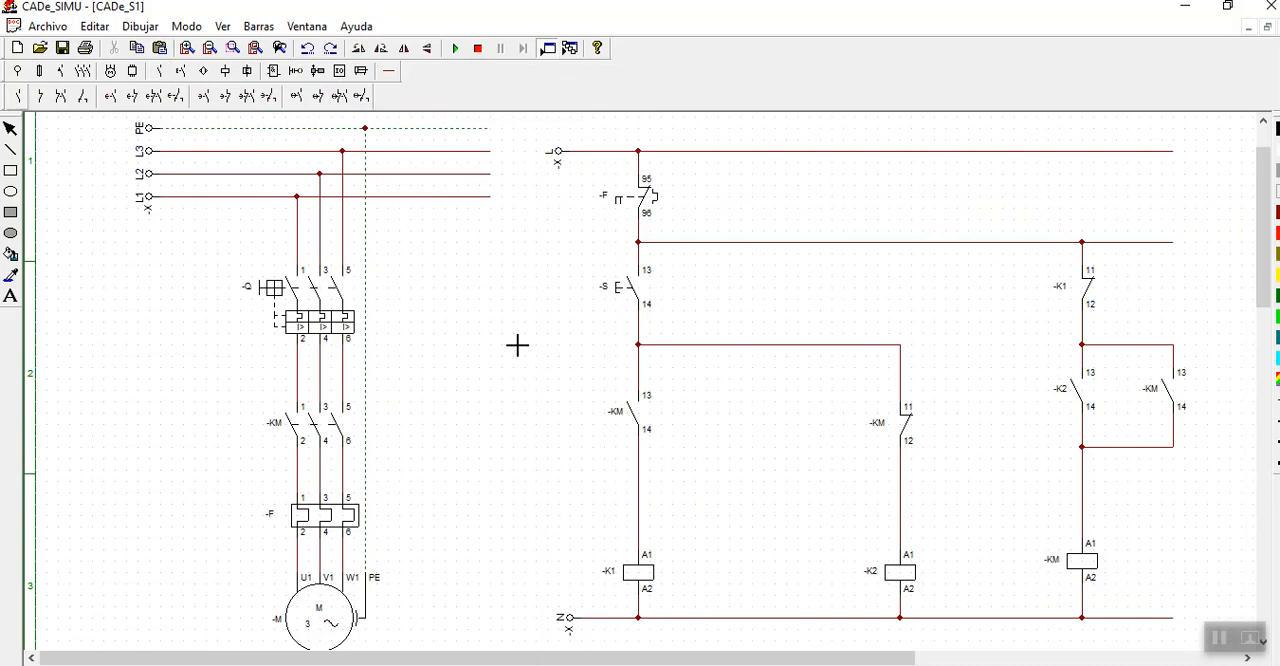
click(730, 395)
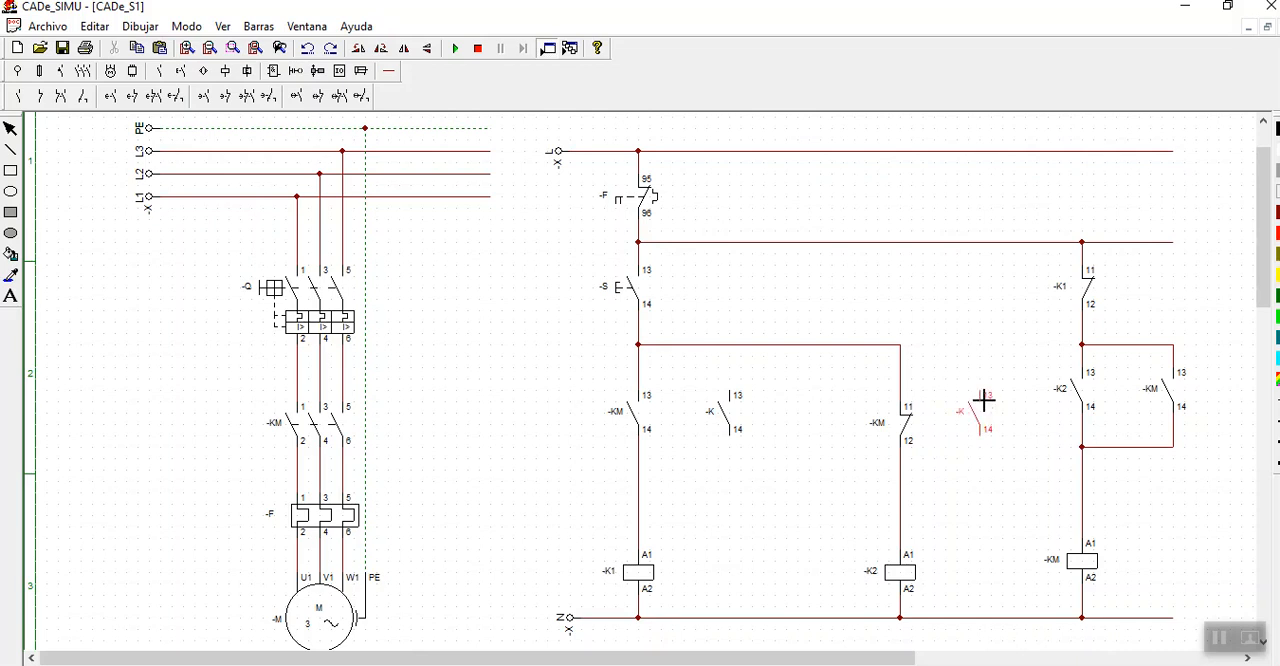
click(983, 400)
click(11, 131)
- Wire each new normally open contact in parallel with its neighbouring -KM contact in the -K1 and -K2 branches
click(387, 72)
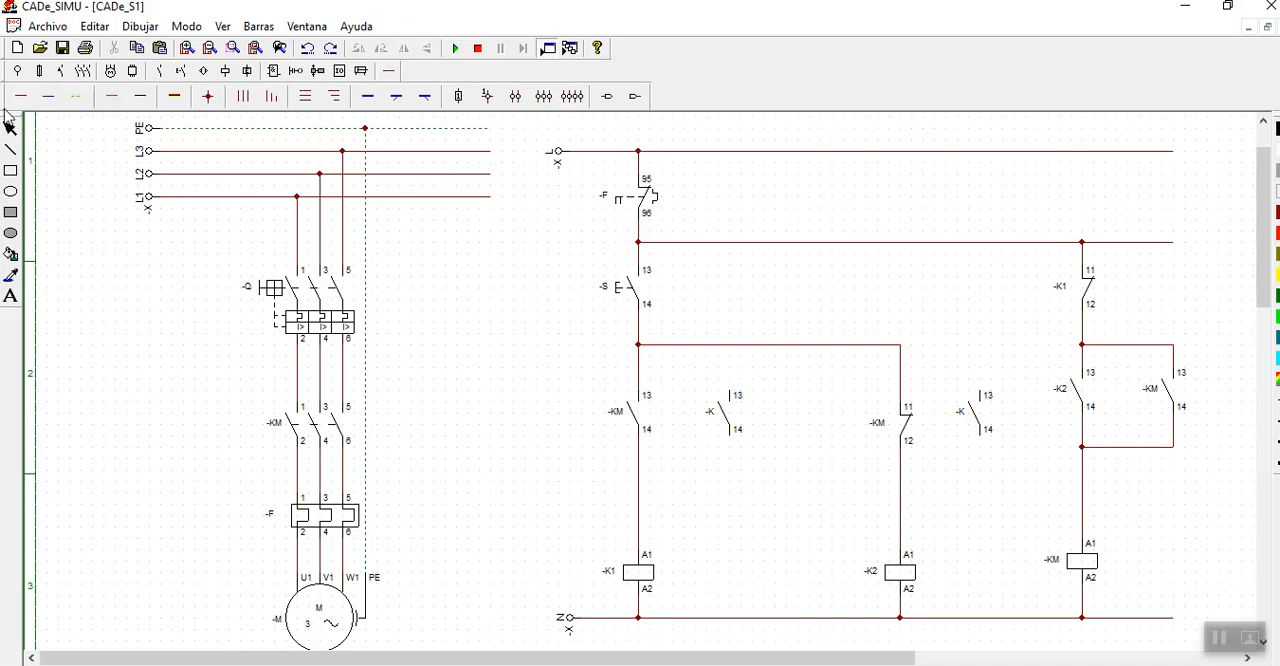
drag(738, 380, 737, 353)
drag(731, 432, 730, 481)
mouse_move(642, 483)
mouse_down()
mouse_move(654, 481)
mouse_move(639, 470)
mouse_up()
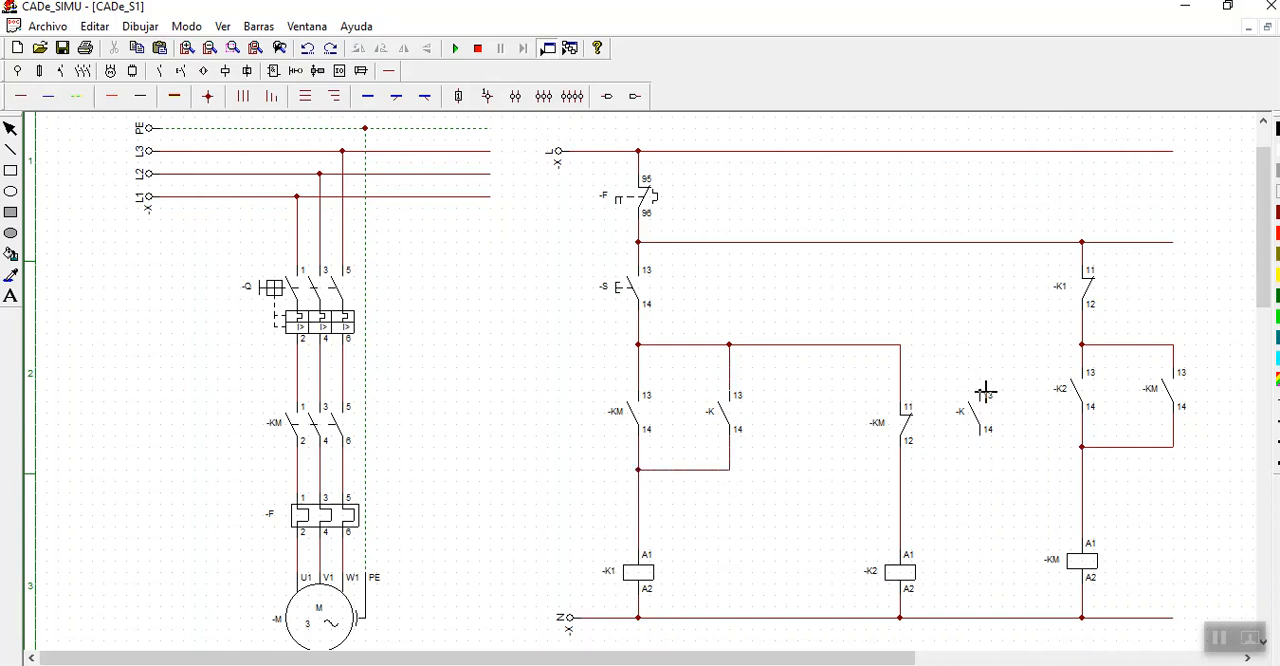
drag(986, 390, 902, 350)
drag(986, 446, 900, 469)
click(10, 130)
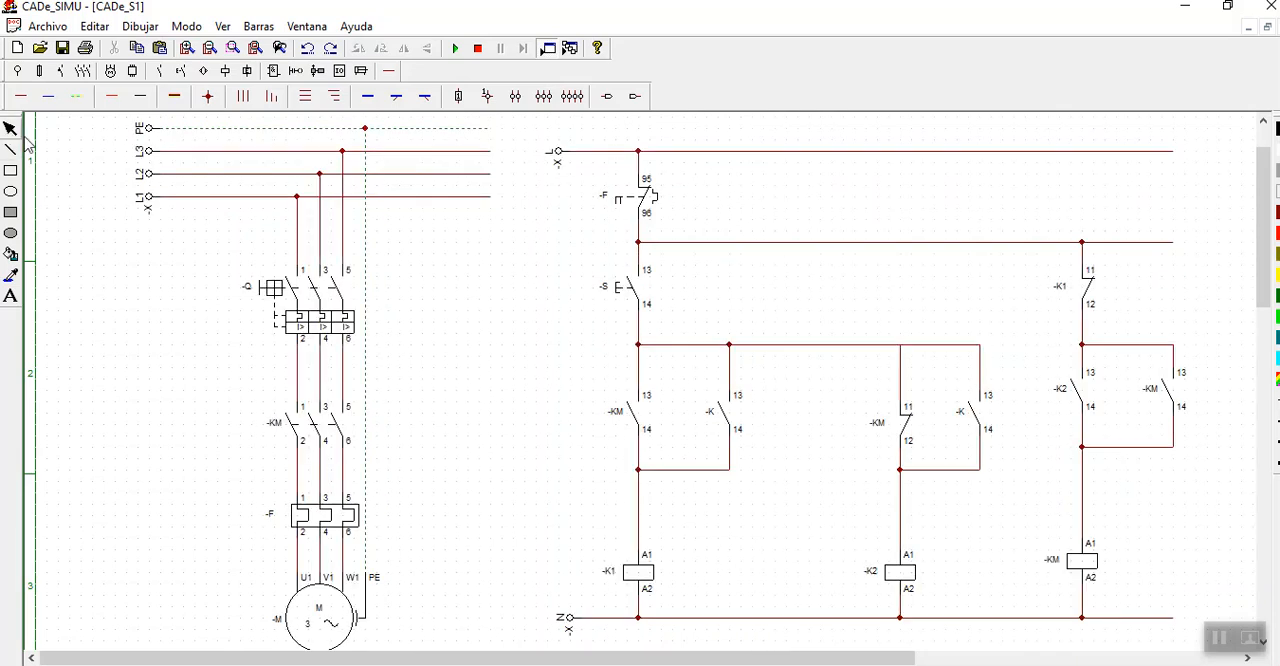
- Name the parallel contact in the -K1 branch -K1 and the one in the -K2 branch -K2
double_click(729, 418)
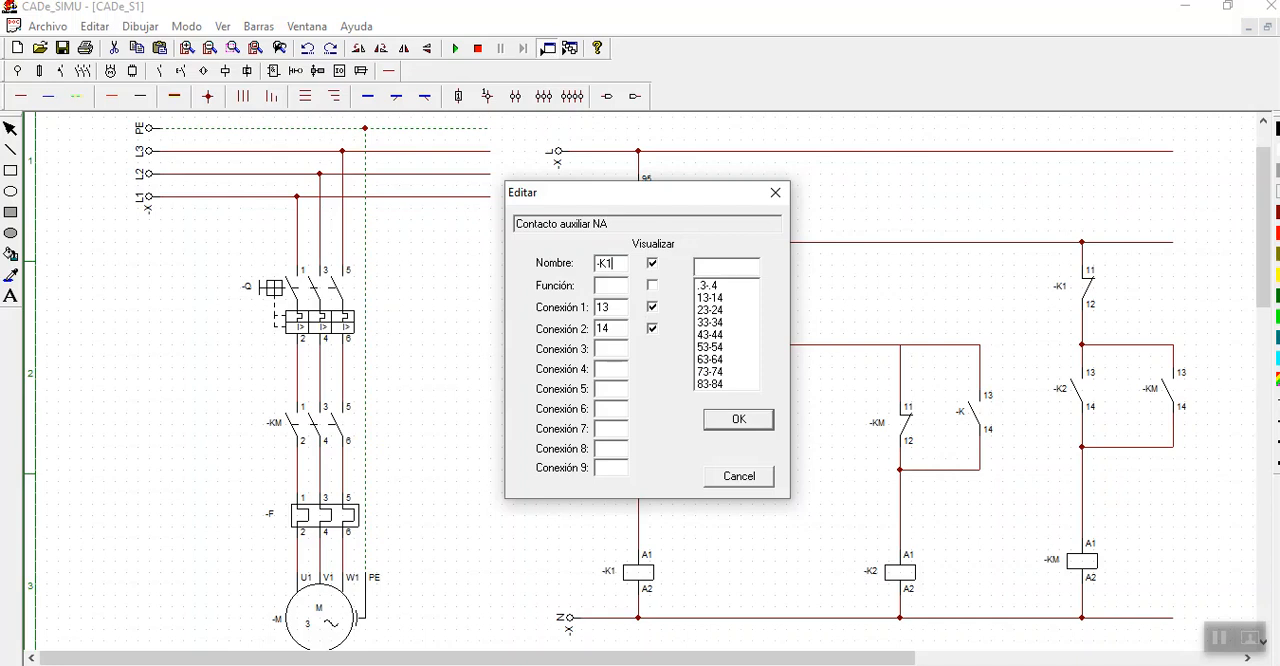
click(762, 418)
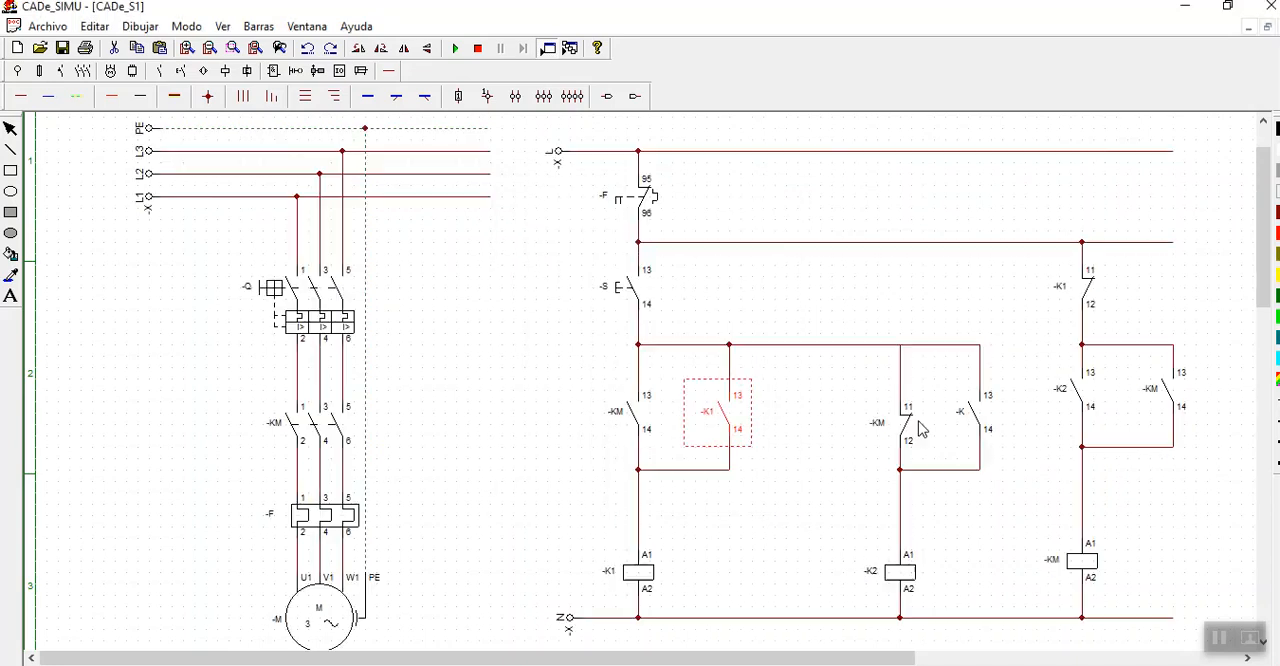
double_click(977, 417)
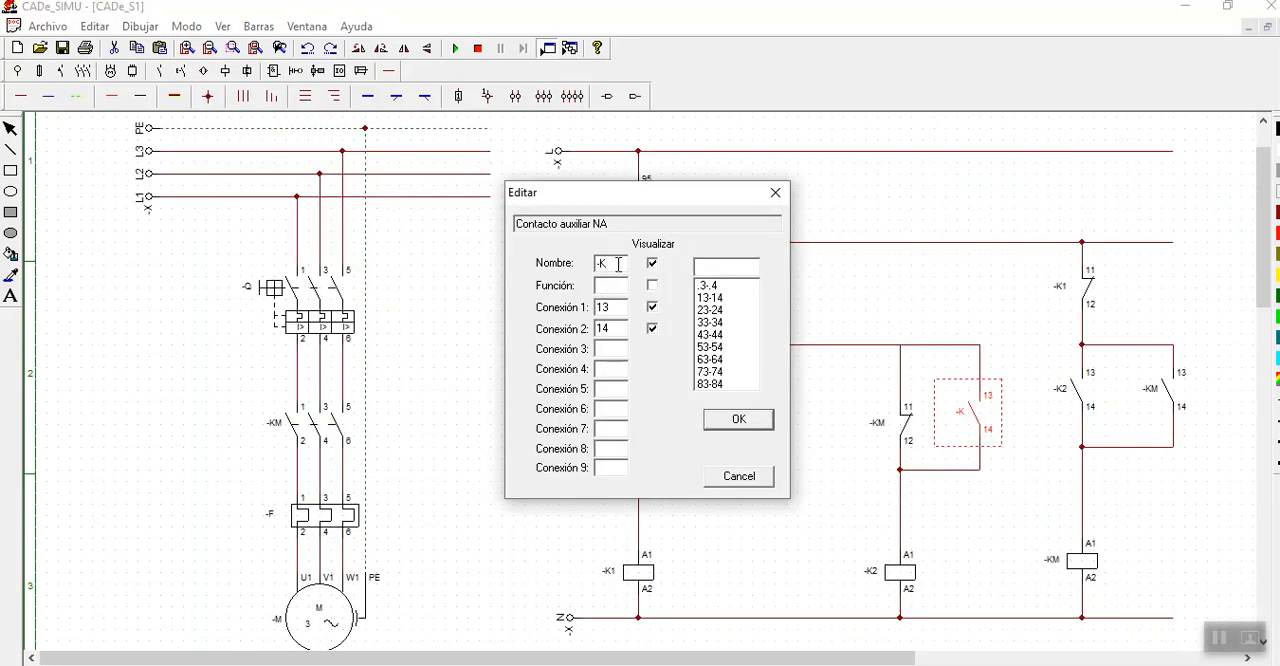
click(731, 420)
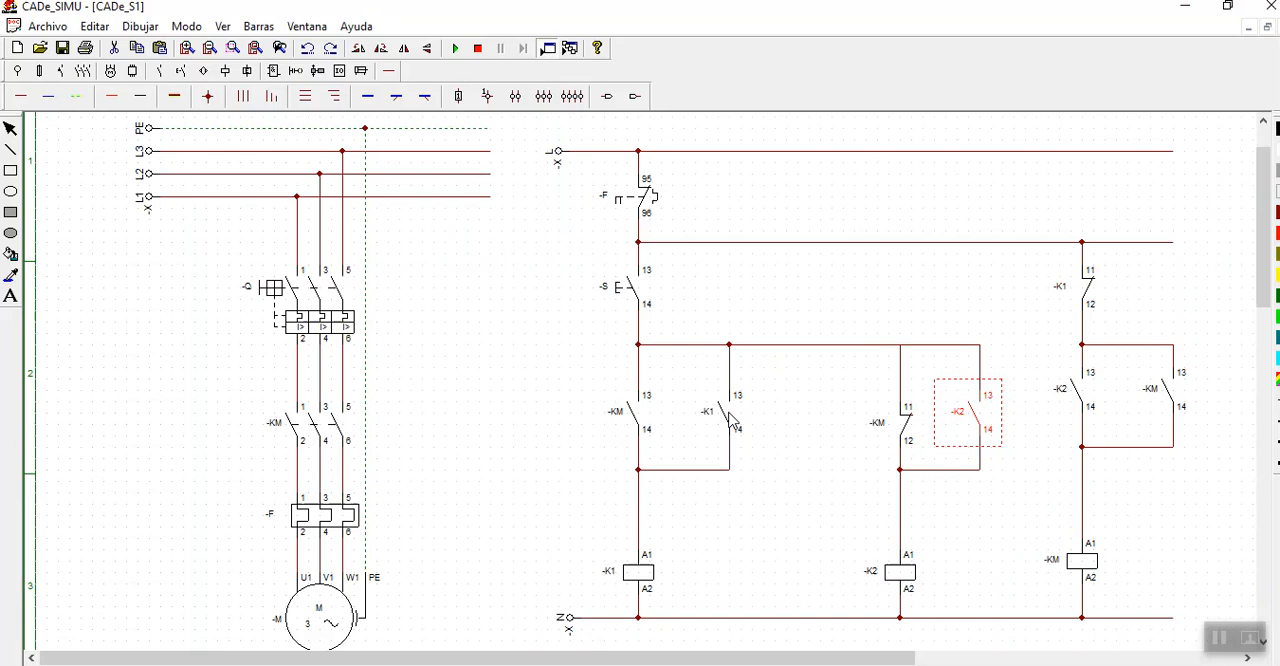
click(824, 404)
- Simulate the circuit with breaker -Q closed, actuate pushbutton -S to test the holding contacts, and stop the simulation
click(457, 49)
click(285, 289)
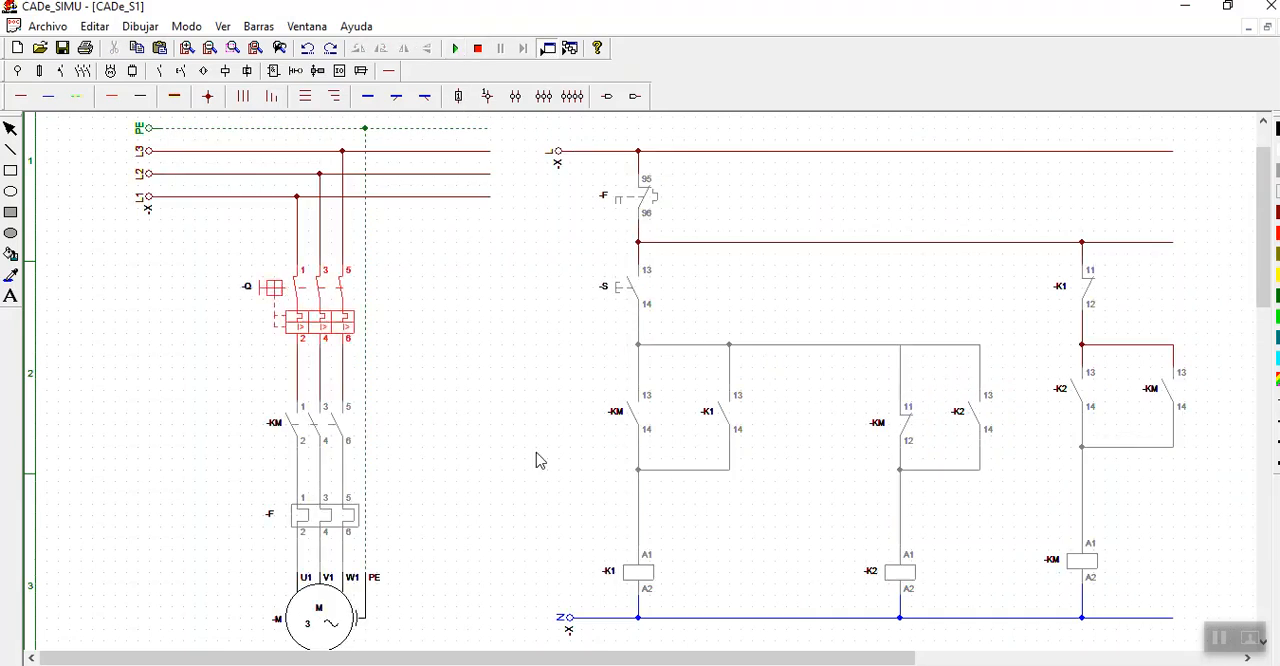
click(622, 288)
click(626, 303)
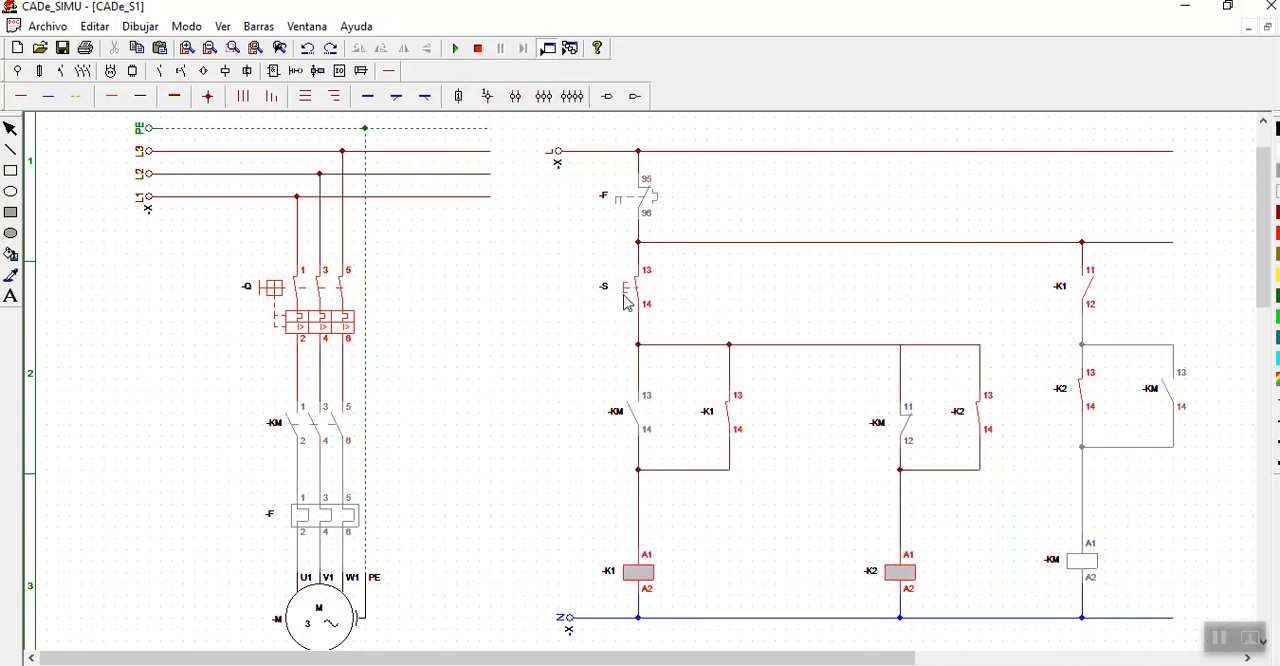
click(479, 49)
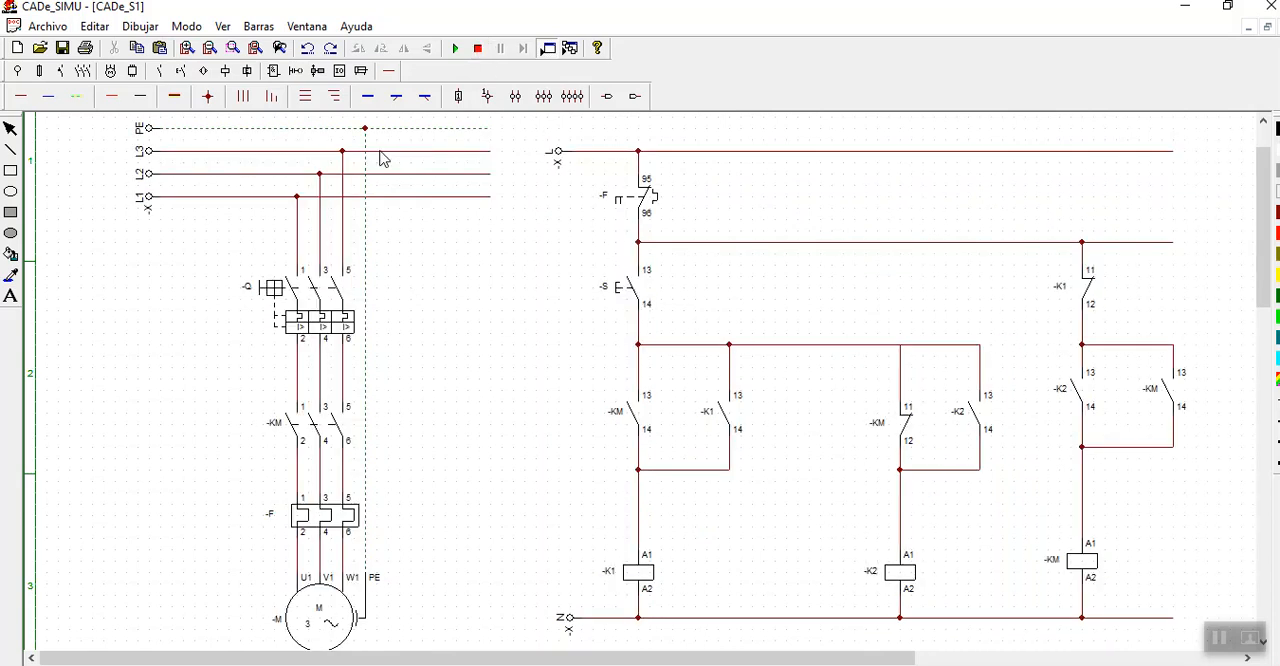
- Add a connection node where the wire from pushbutton -S meets the branch of the normally closed -KM contact
click(208, 97)
click(900, 344)
click(10, 128)
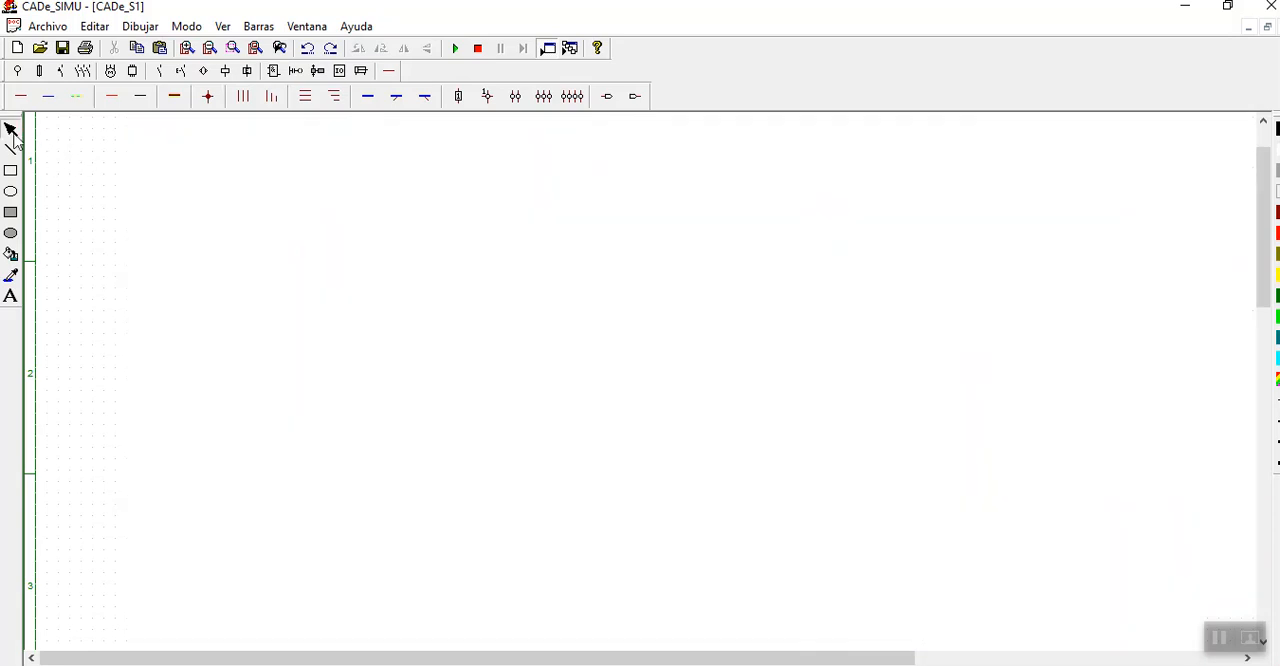
- Simulate the circuit with the added node, actuate pushbutton -S, and stop the simulation
click(455, 48)
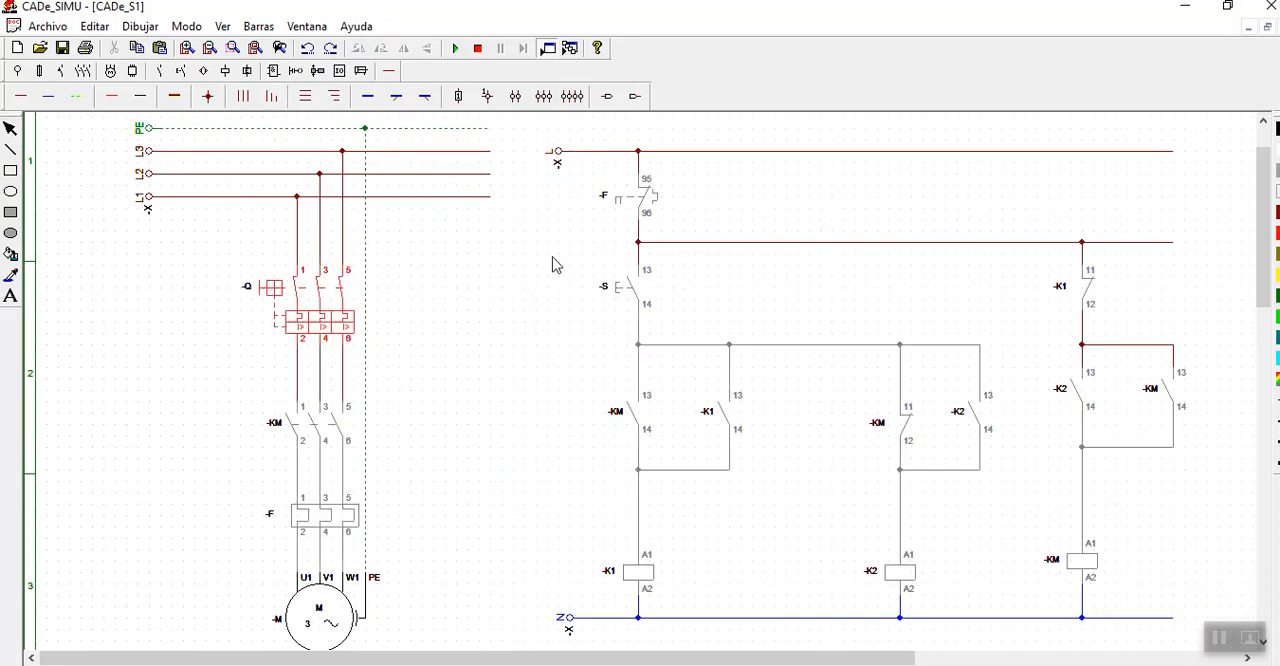
click(614, 289)
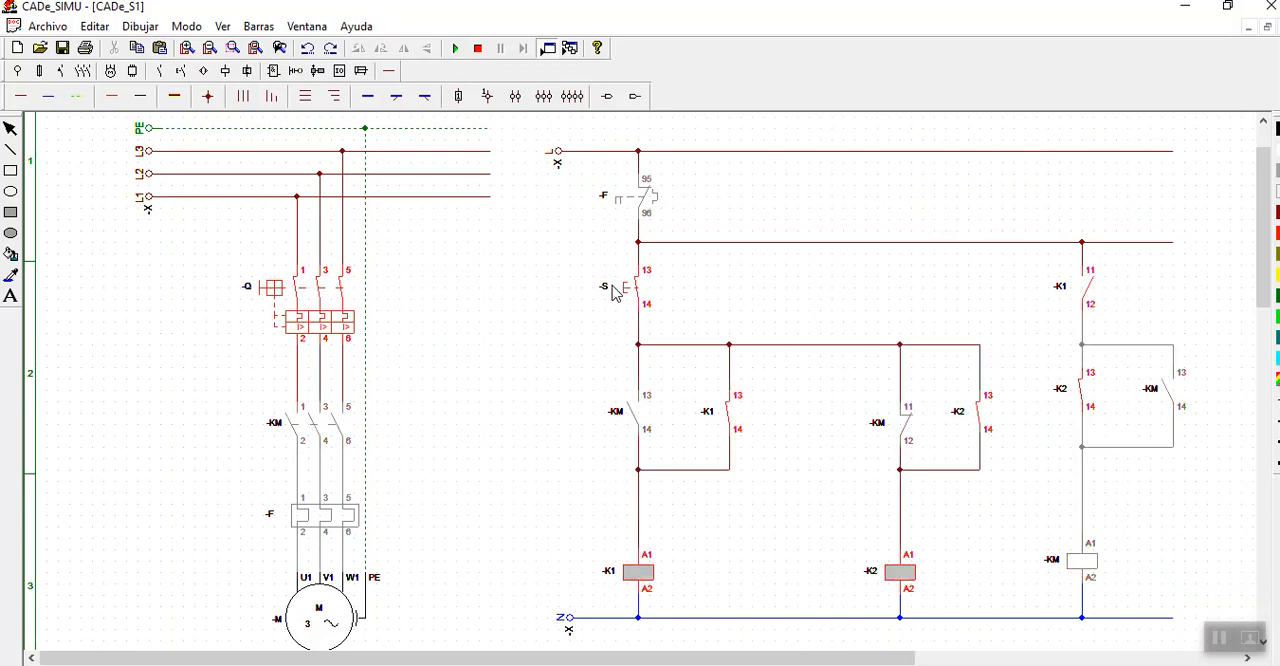
click(478, 48)
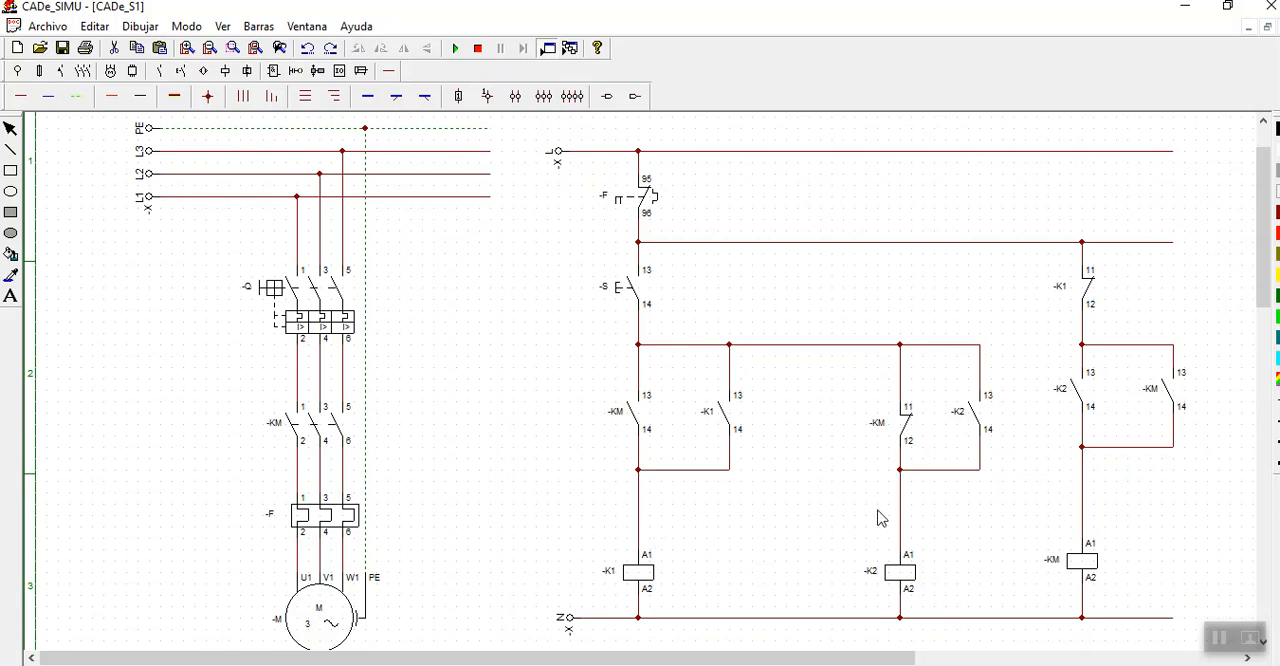
- Delete the vertical wires directly above coils -K1 and -K2
click(644, 518)
key(Delete)
click(902, 523)
key(Delete)
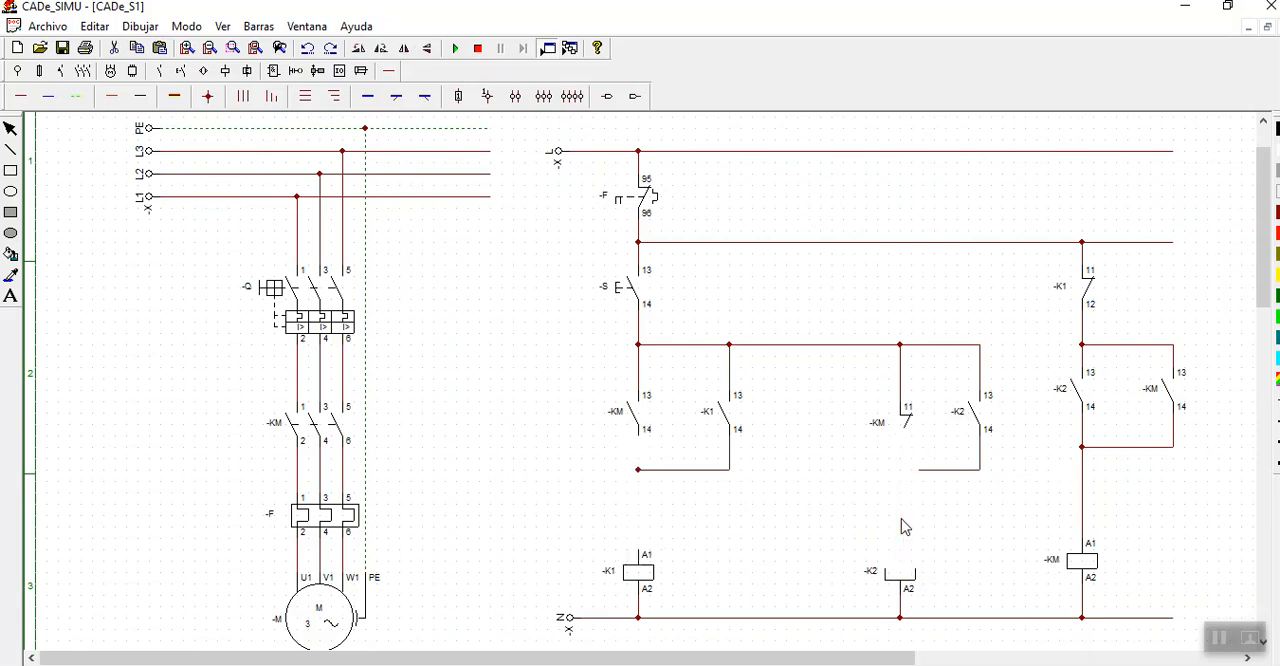
- Place a normally closed contact above coil -K1 and wire it in series between the parallel contacts and the coil
click(160, 71)
click(40, 96)
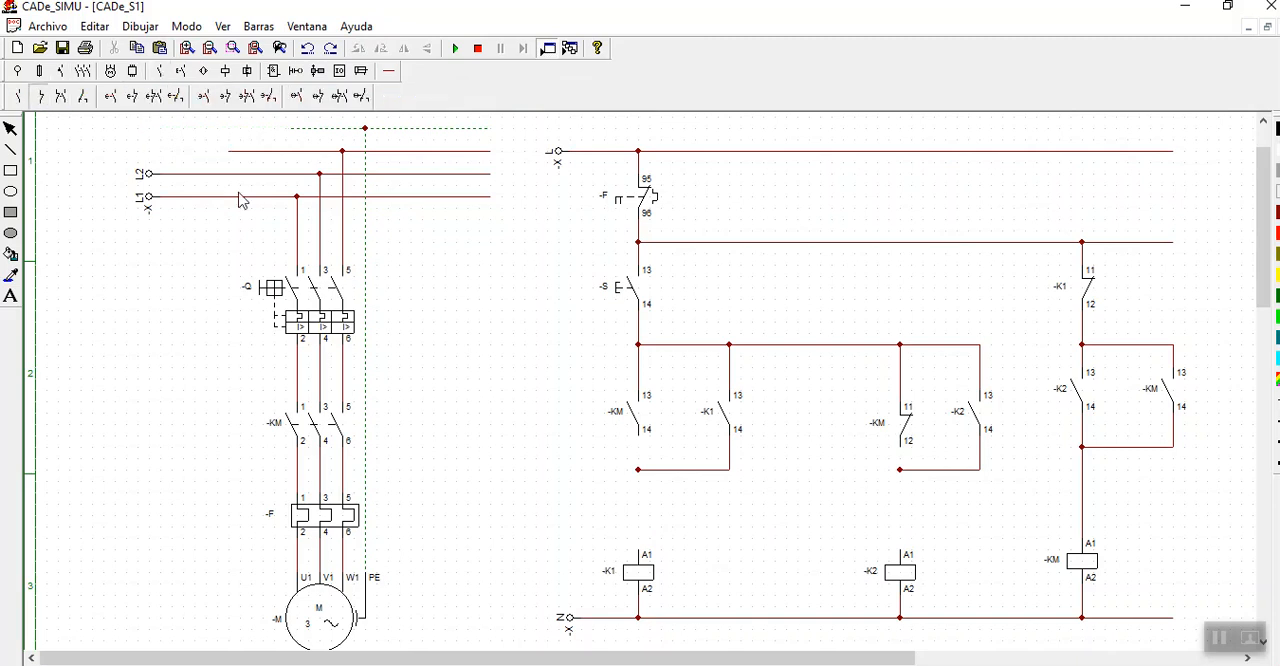
click(643, 498)
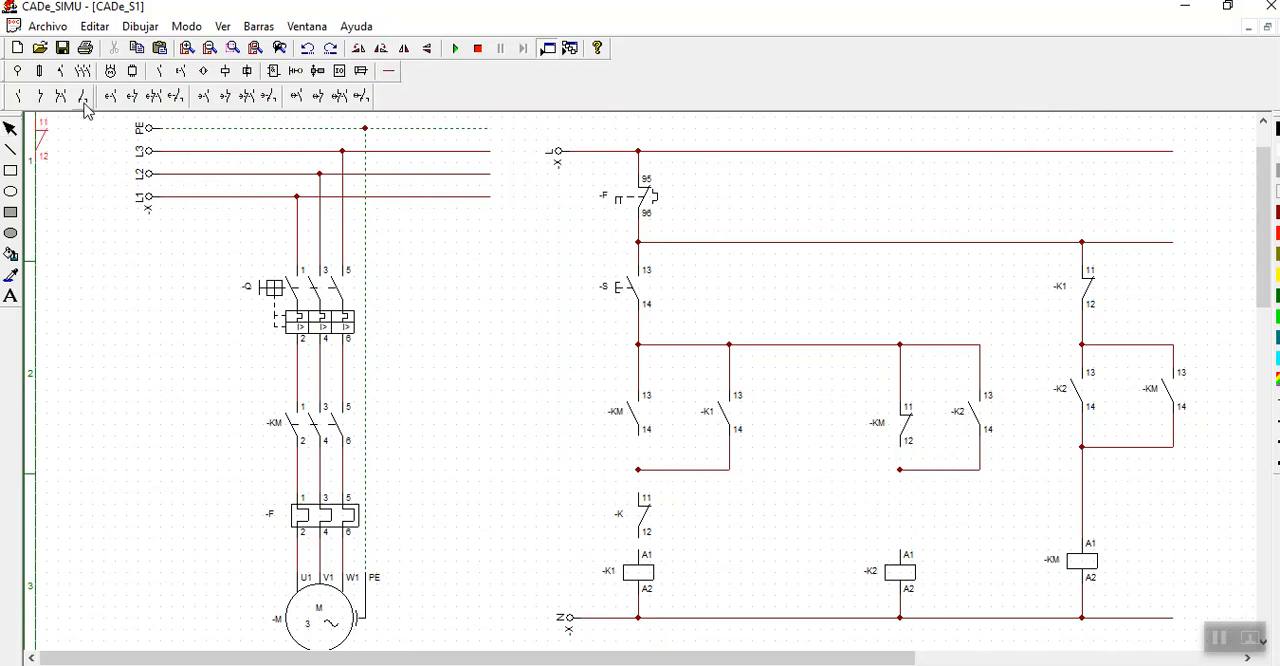
click(390, 72)
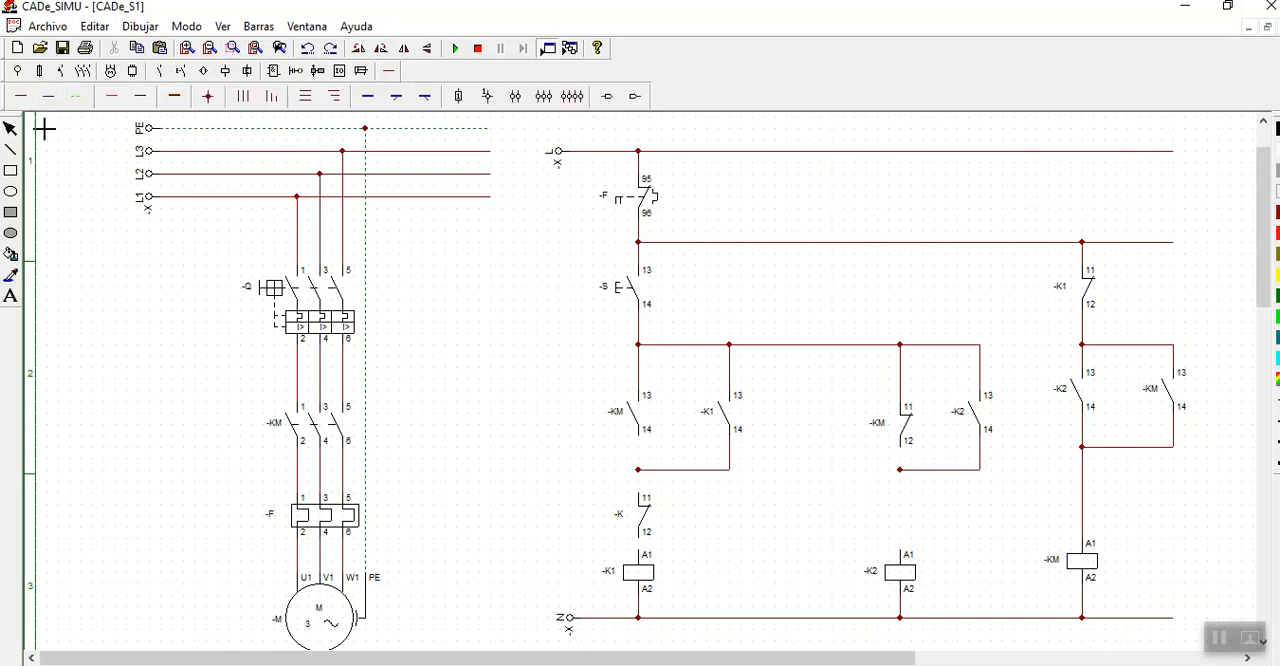
click(20, 97)
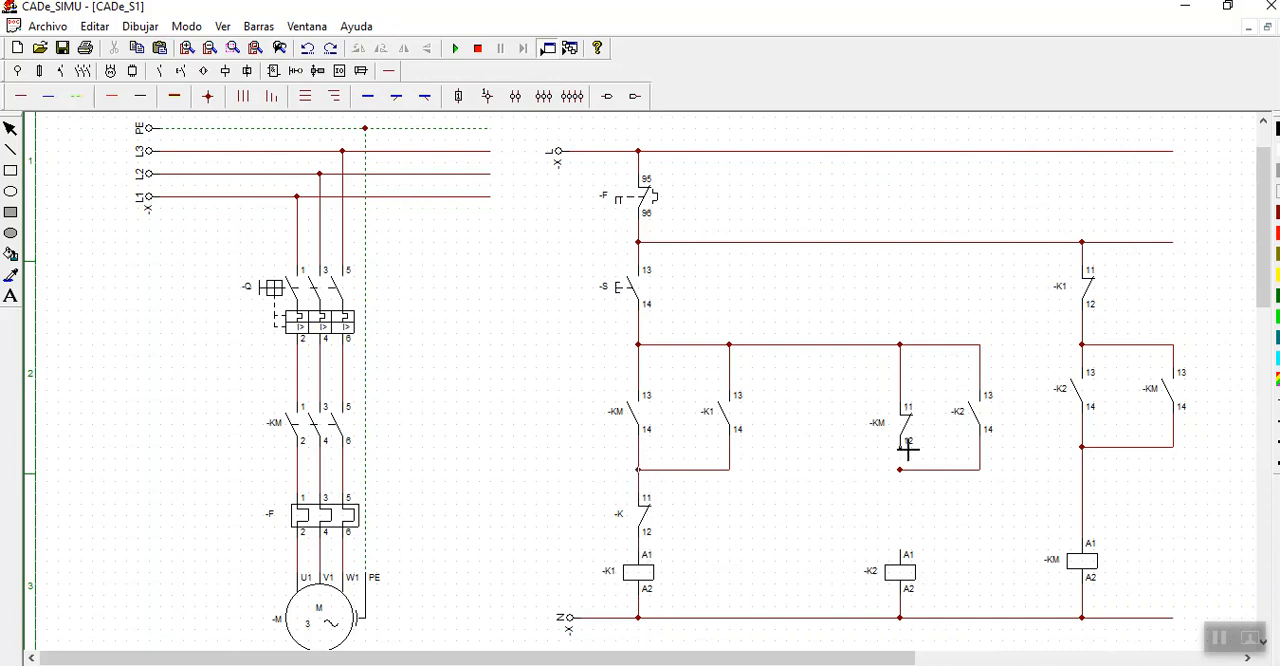
drag(902, 469, 870, 469)
click(309, 51)
- Place a normally open contact above coil -K2 and wire it in series between the parallel contacts and the coil
click(160, 72)
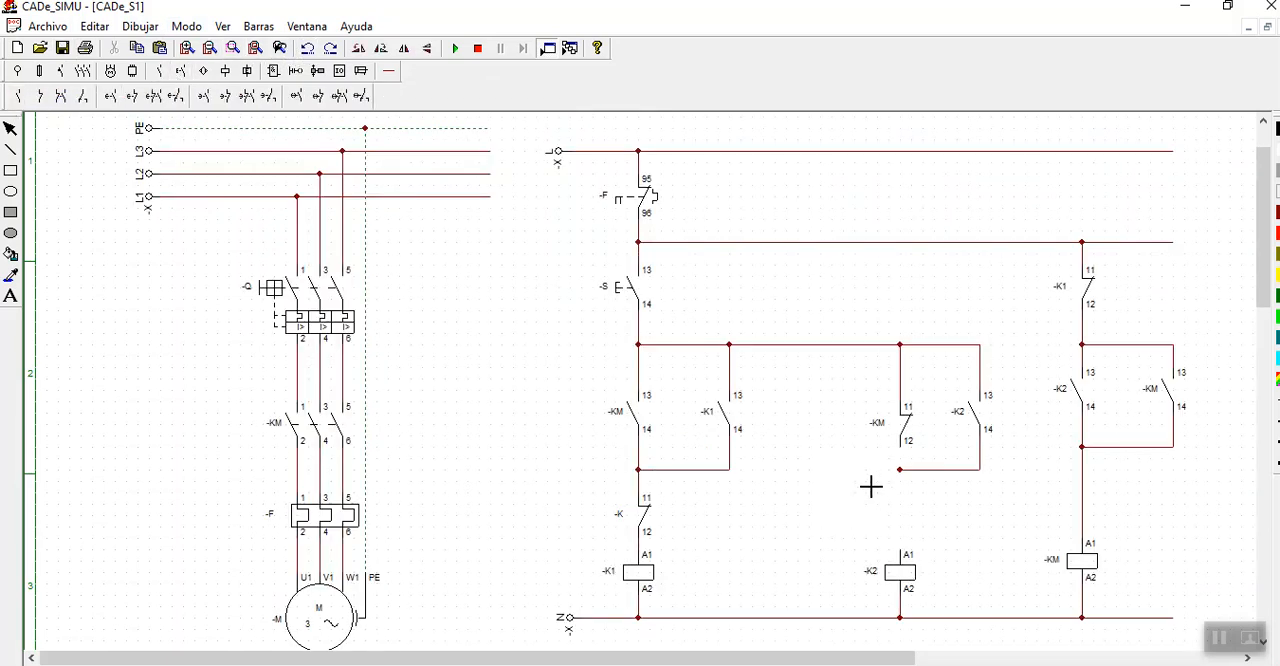
click(906, 490)
click(905, 494)
click(10, 129)
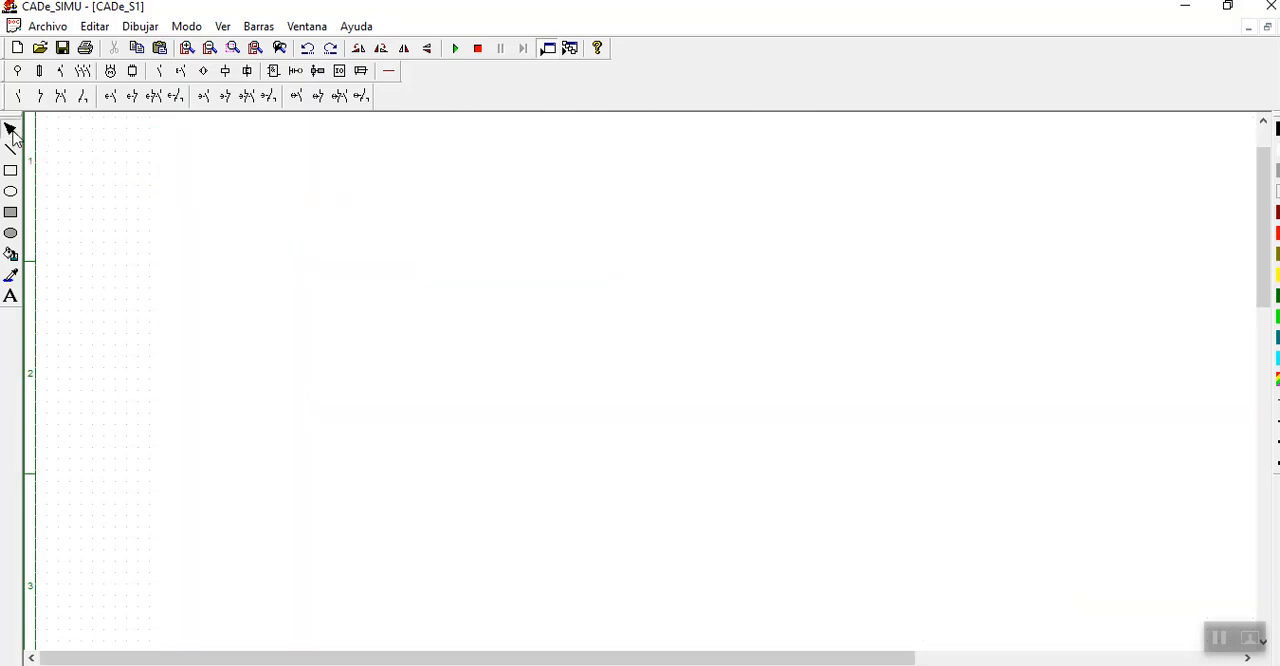
click(390, 72)
click(19, 102)
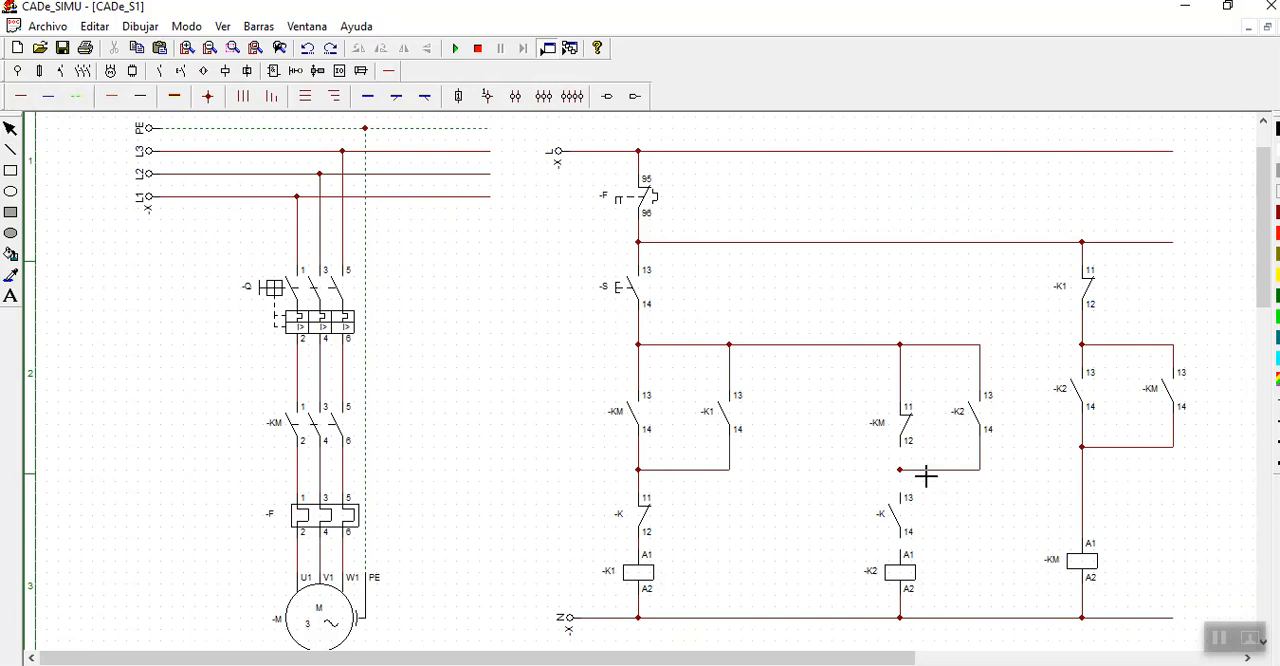
drag(909, 457, 910, 496)
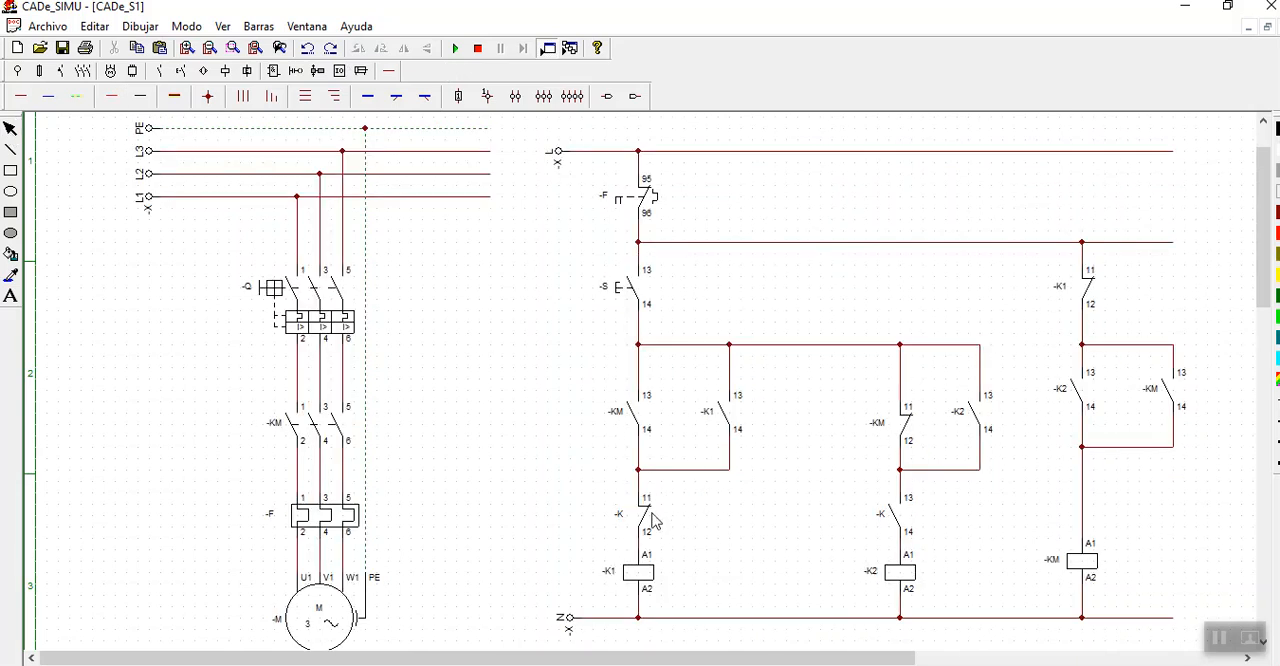
- Name the normally closed contact above coil -K1 as -K2
double_click(638, 528)
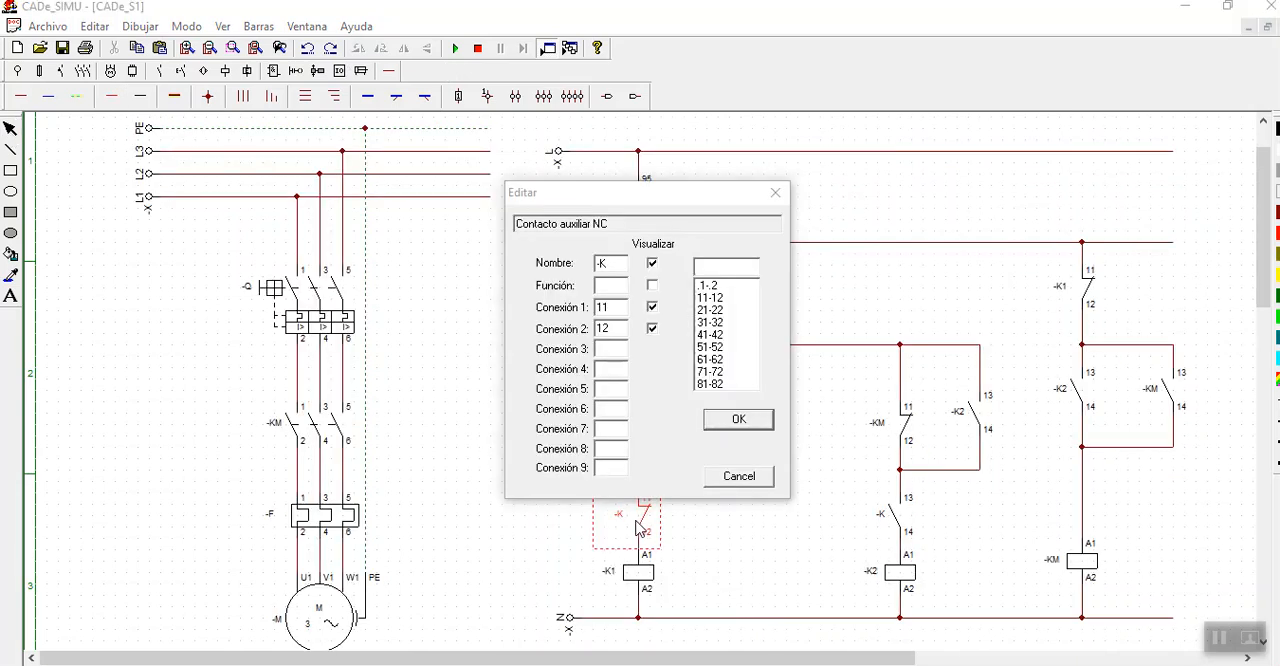
click(615, 267)
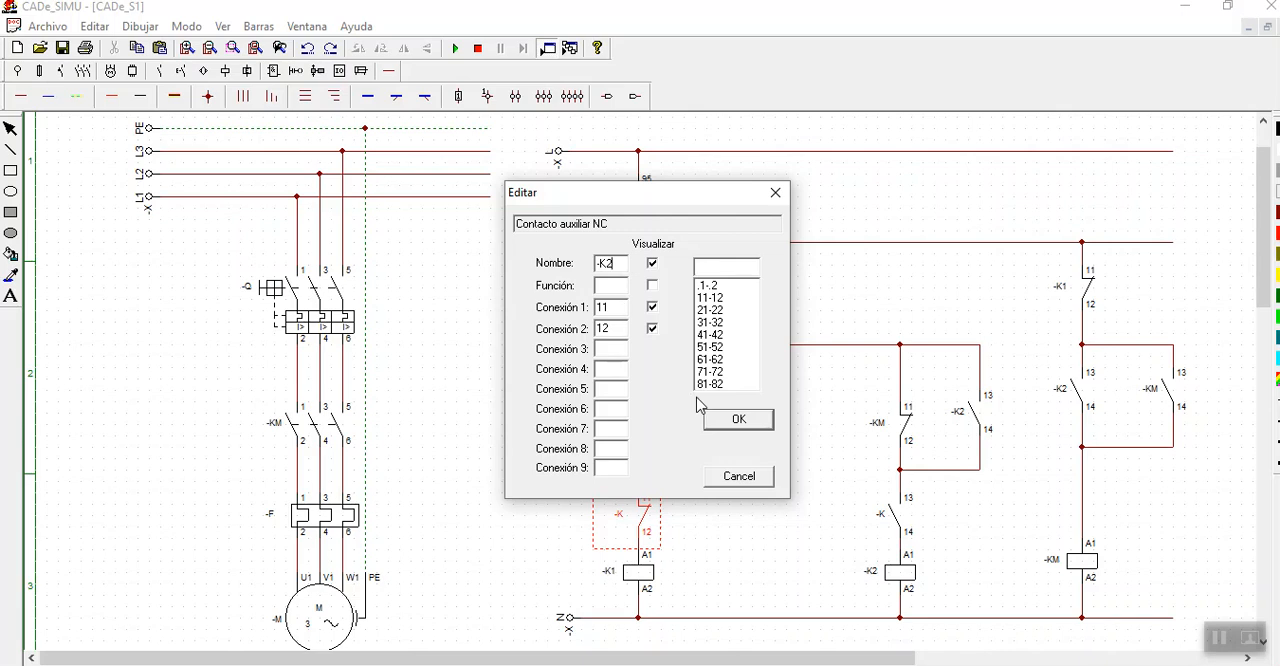
click(725, 420)
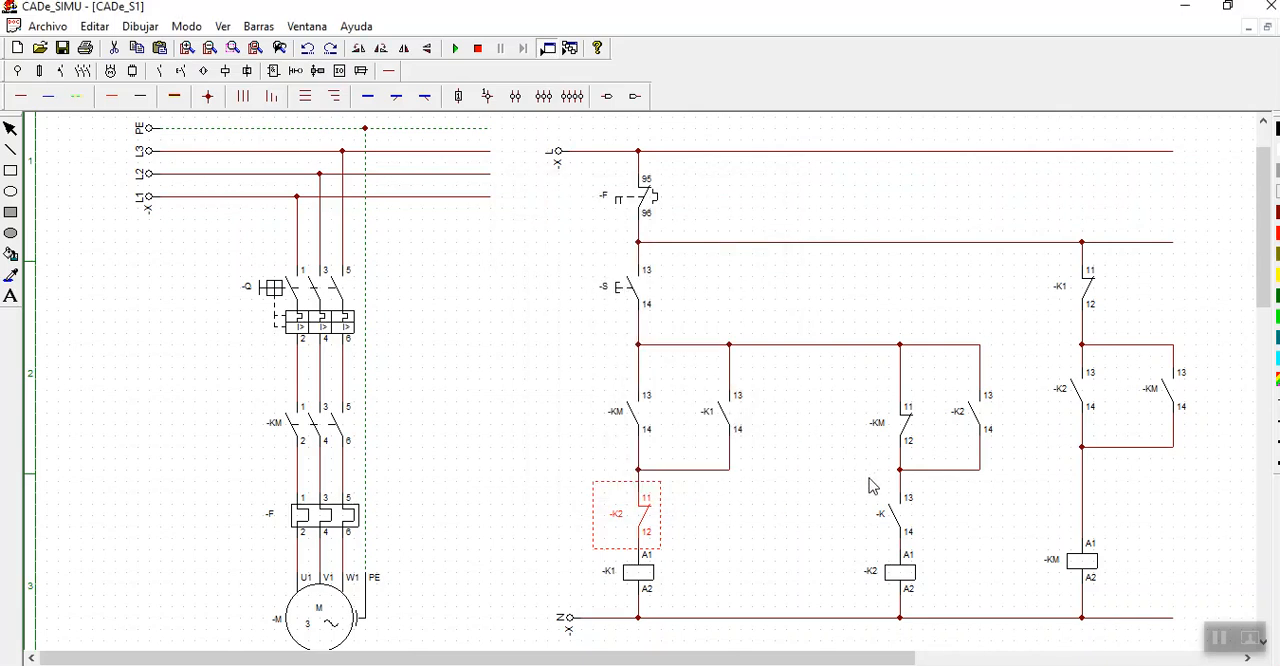
- Replace the normally open contact above coil -K2 with a normally closed auxiliary contact in series with the coil
double_click(895, 515)
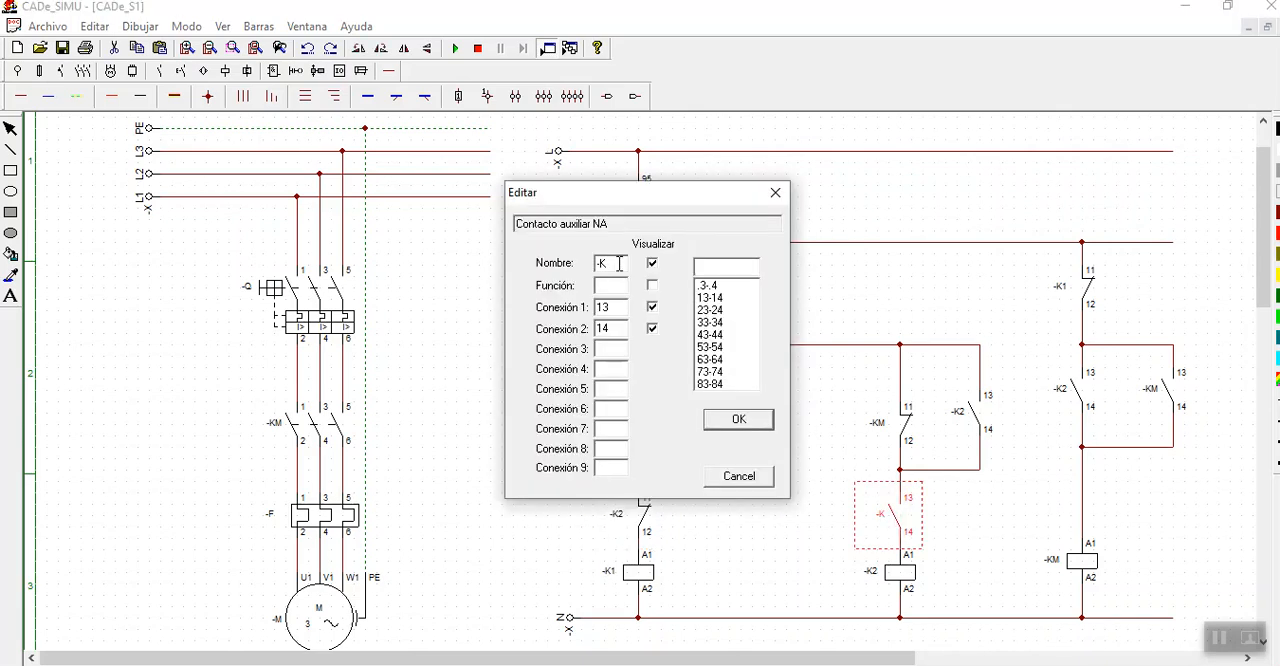
click(737, 420)
key(Delete)
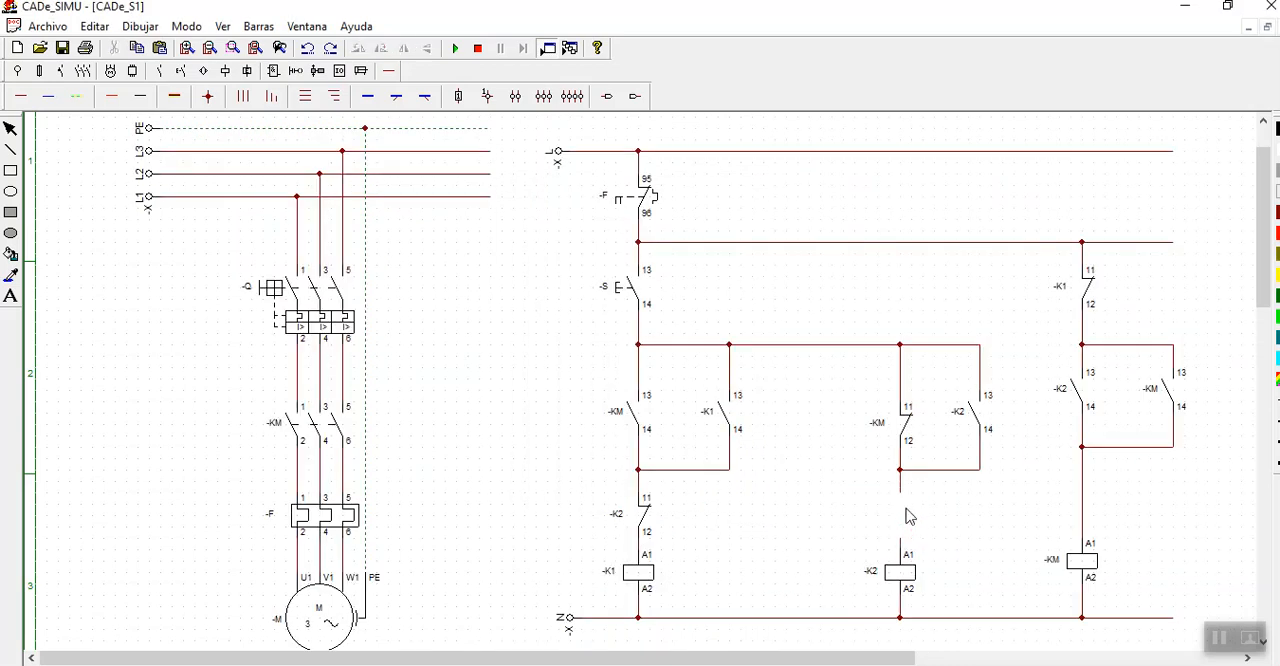
click(159, 71)
click(41, 100)
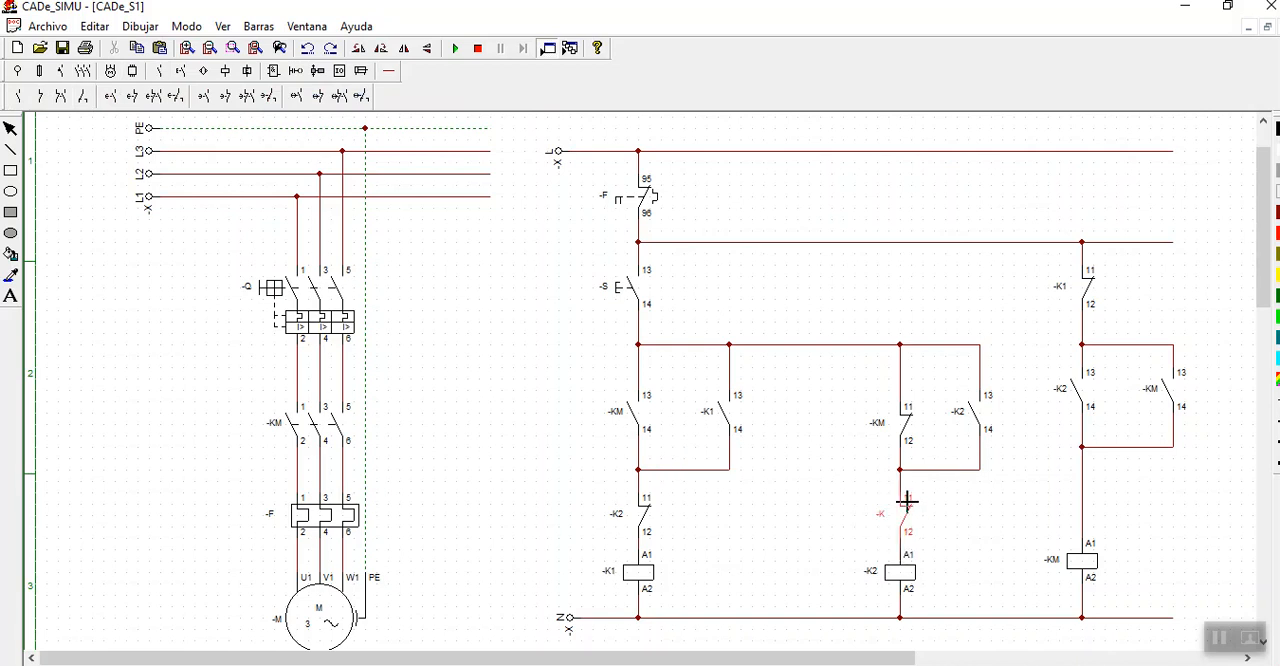
click(907, 500)
click(10, 132)
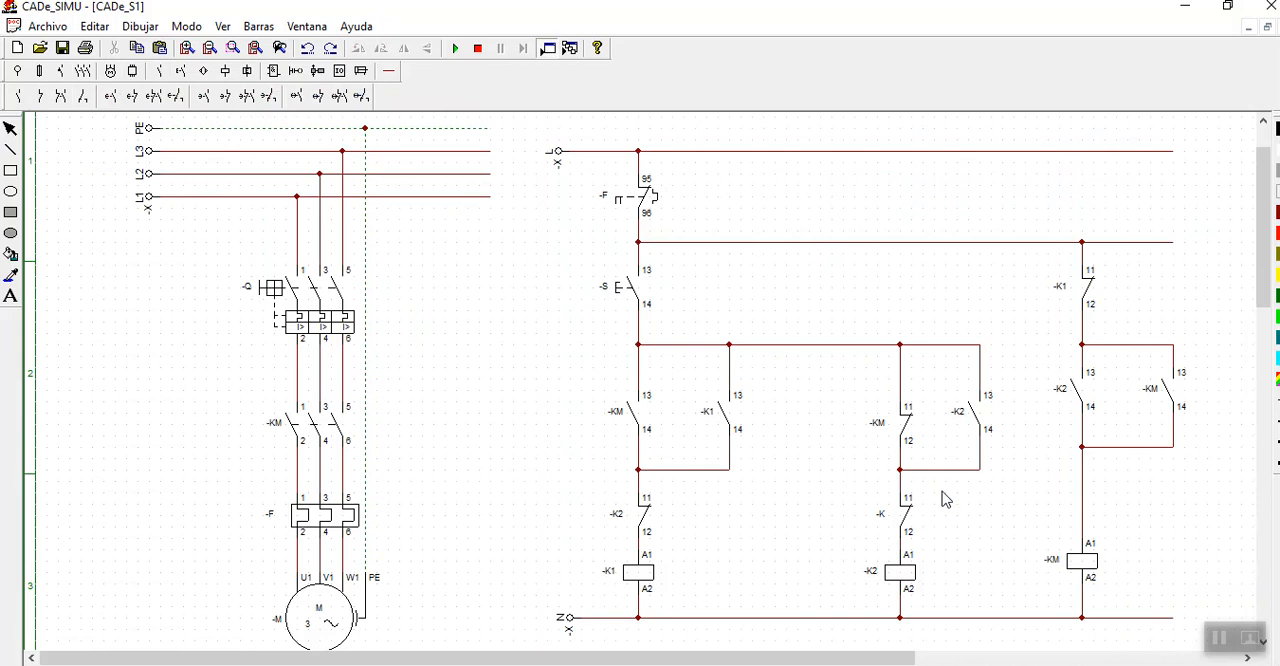
- Name the new normally closed contact above coil -K2 as -K1
double_click(896, 528)
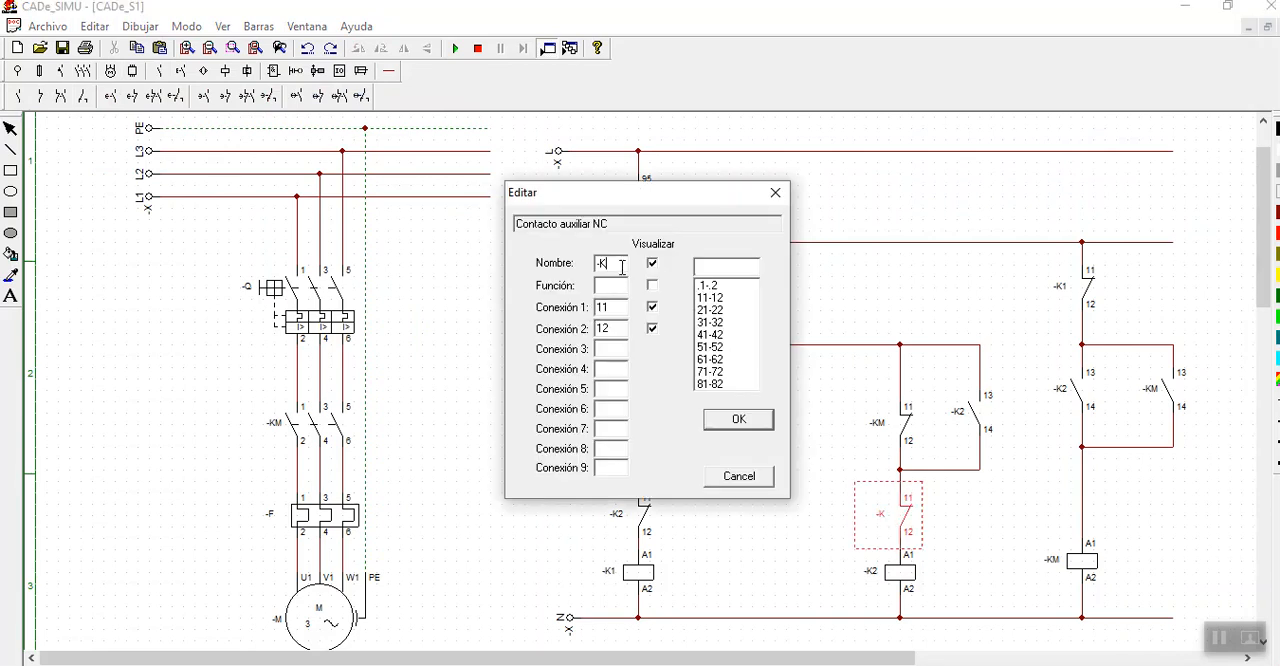
text(1)
click(748, 420)
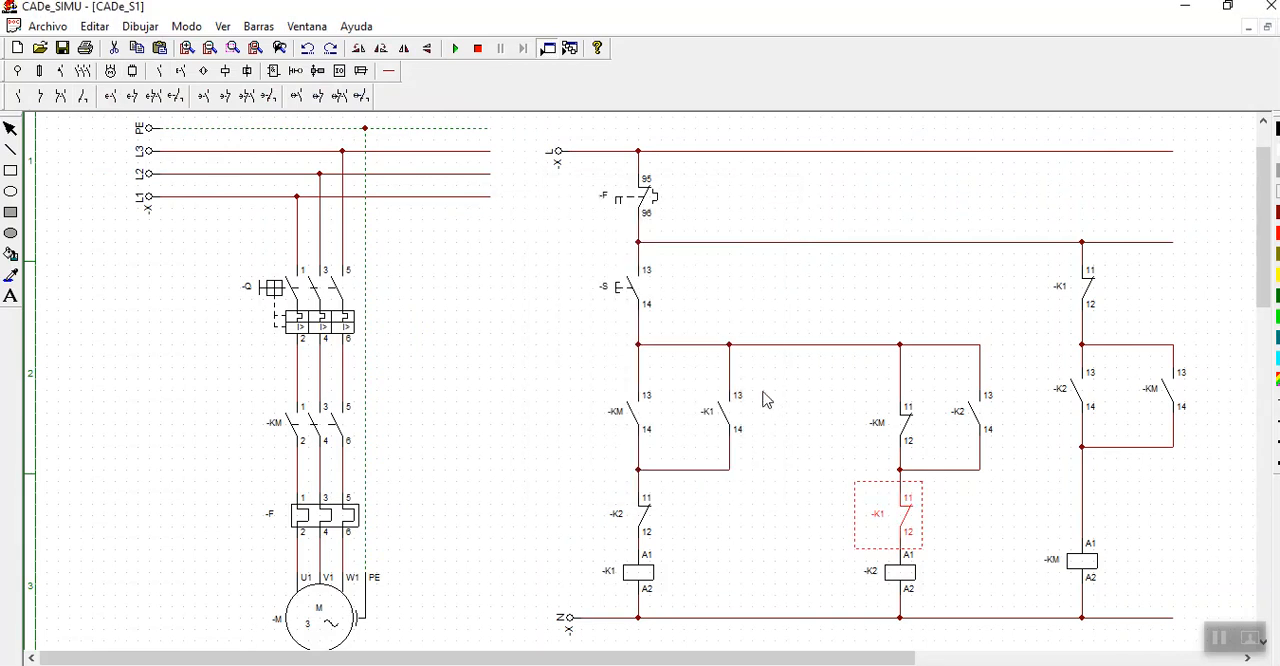
- Simulate the interlocked circuit: close breaker -Q, actuate pushbutton -S repeatedly to check starting and stopping, and stop the simulation
click(455, 48)
click(271, 292)
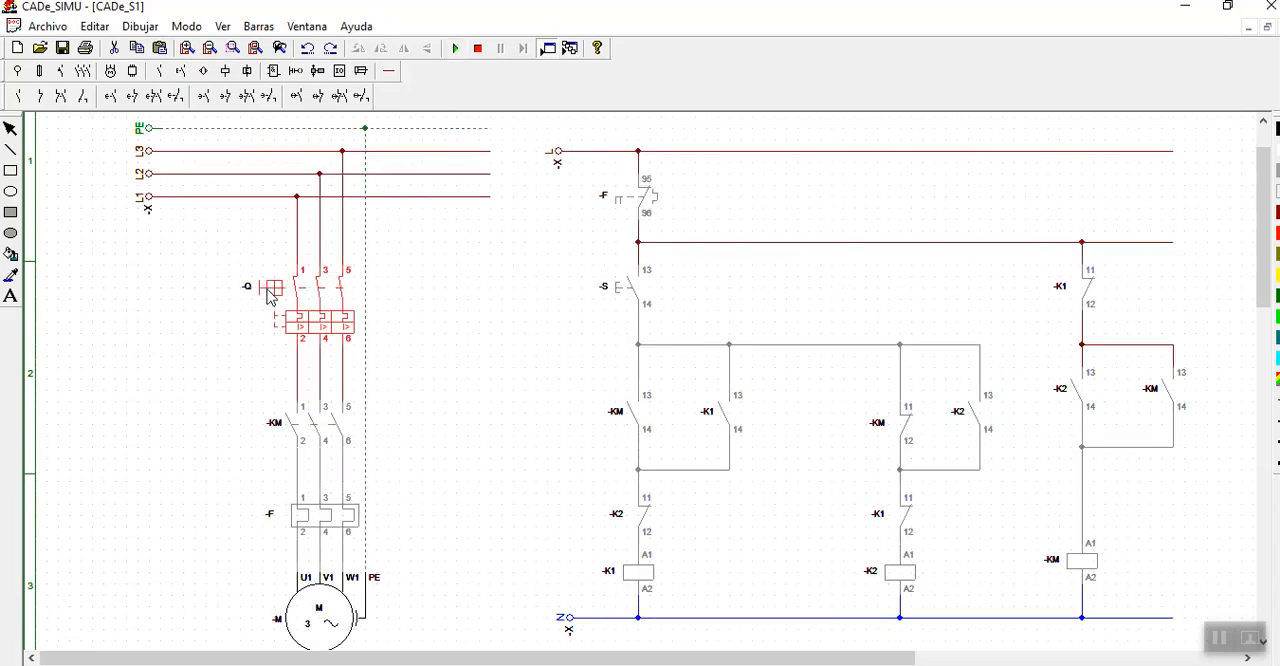
click(625, 285)
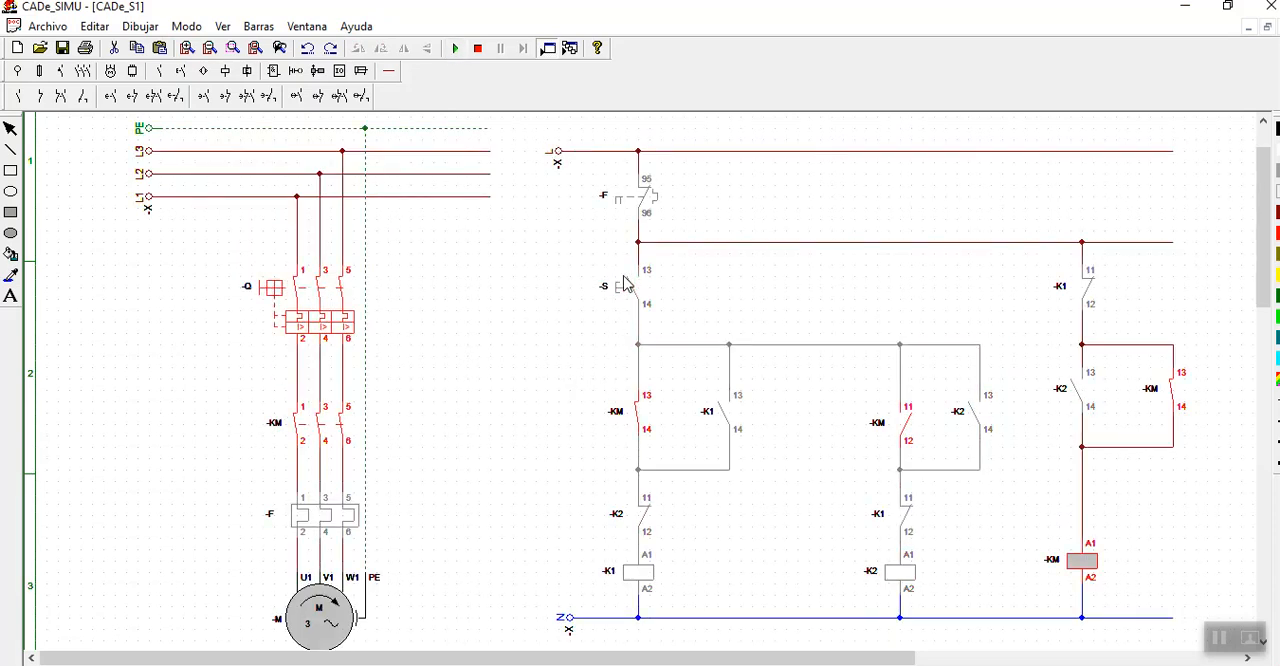
click(622, 296)
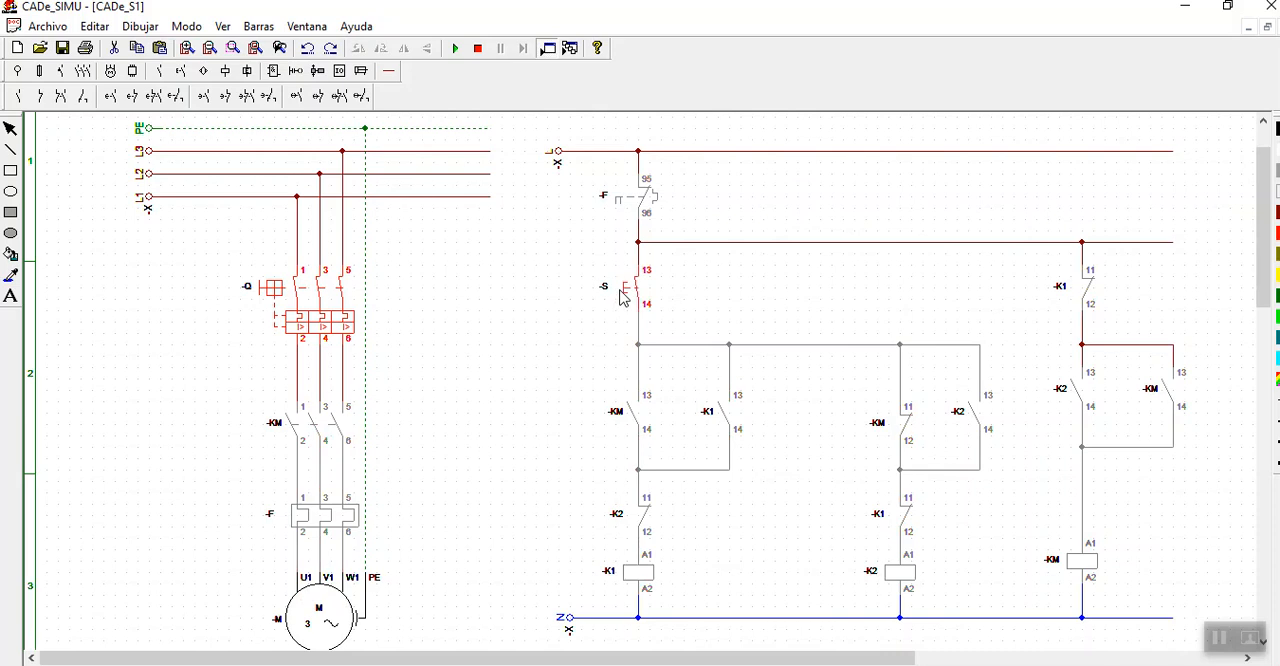
click(622, 296)
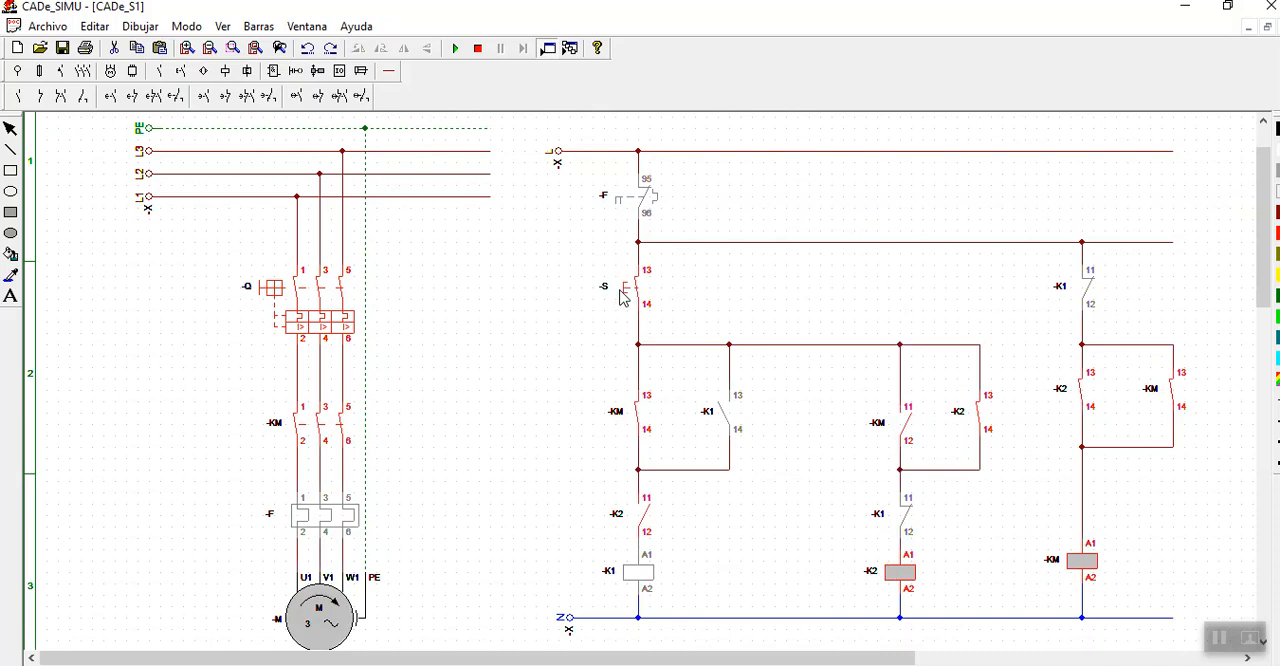
click(620, 291)
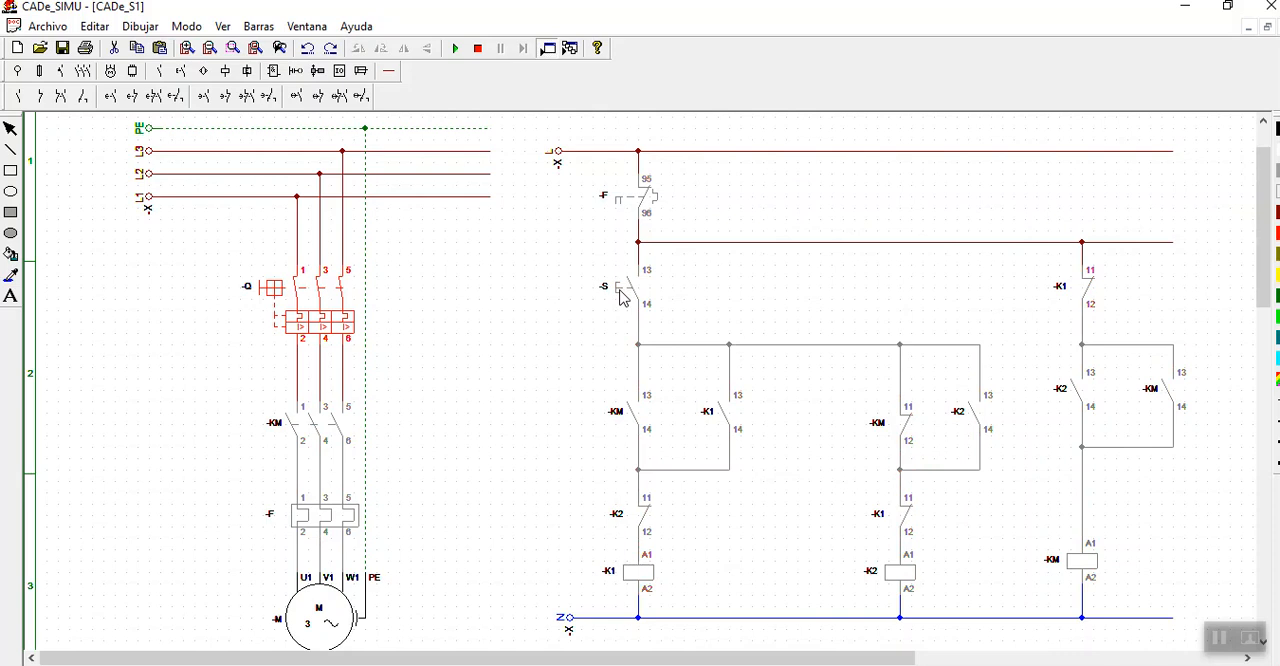
click(622, 296)
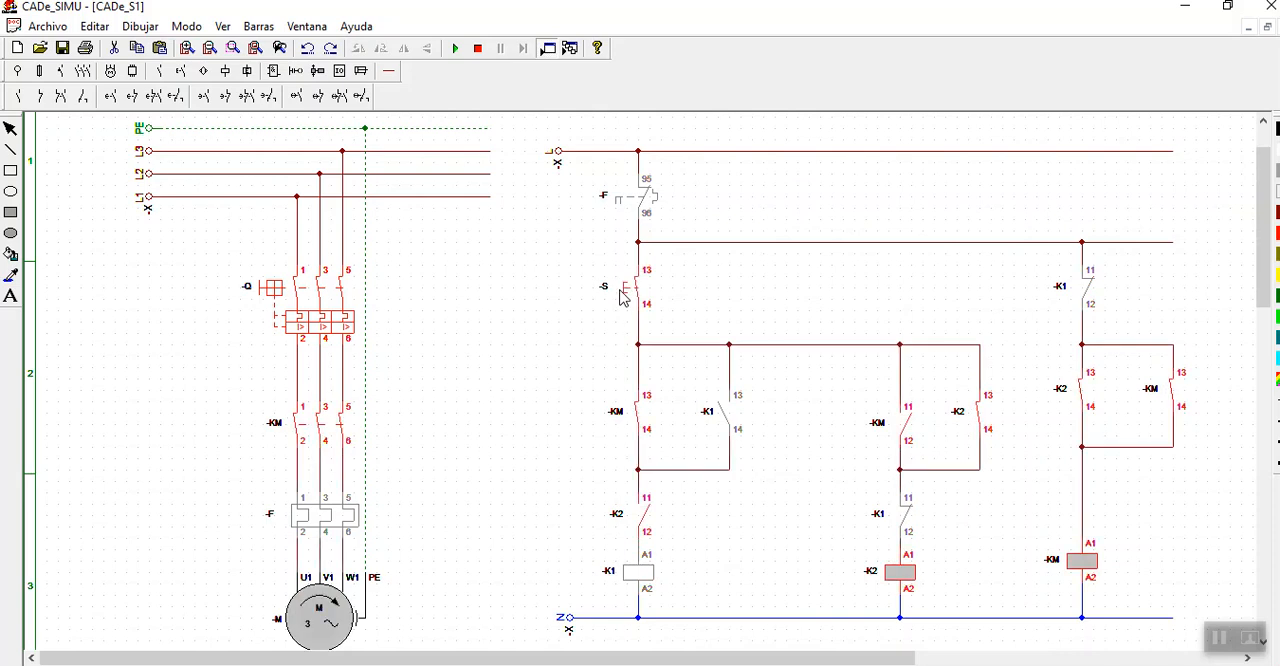
click(621, 293)
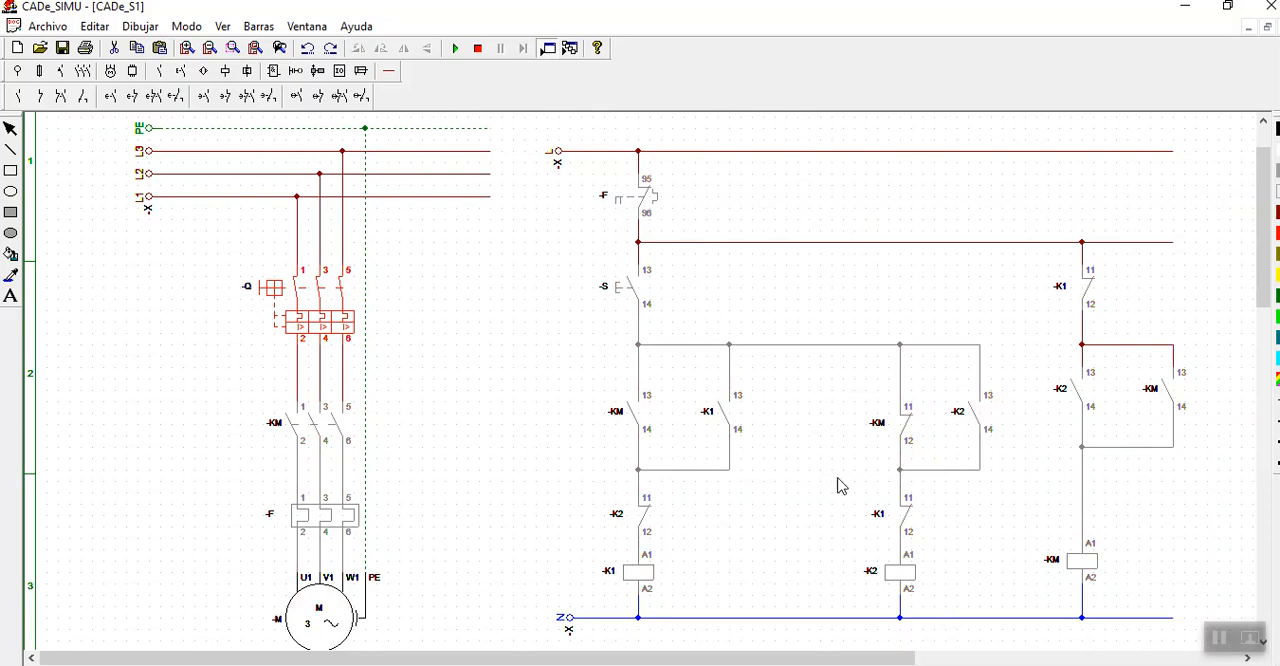
click(478, 48)
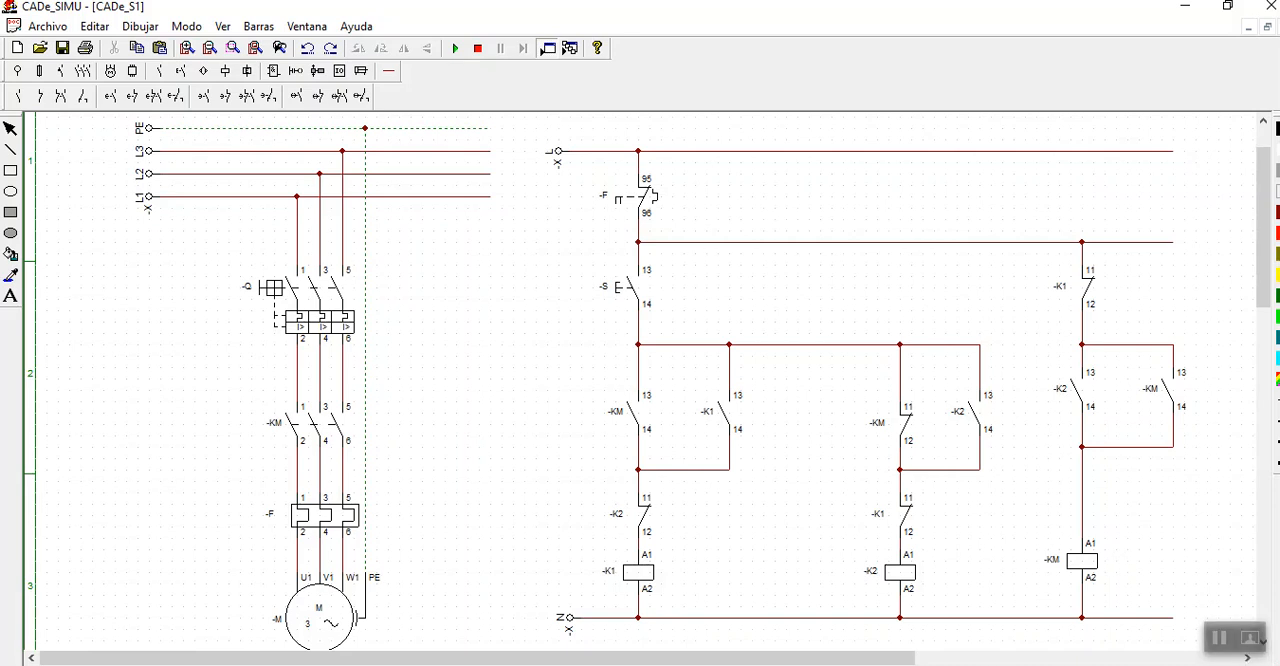
- Extend the L and N supply lines of the control circuit well past the -KM coil branch
drag(903, 661, 1113, 661)
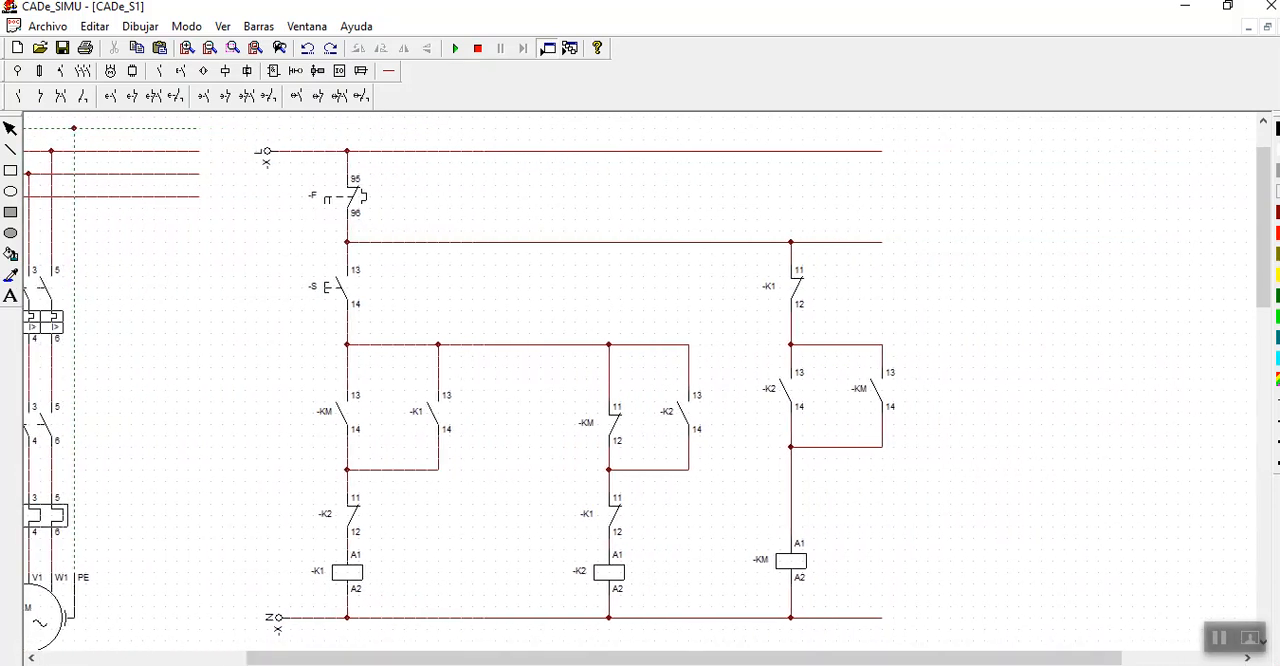
click(389, 71)
click(45, 101)
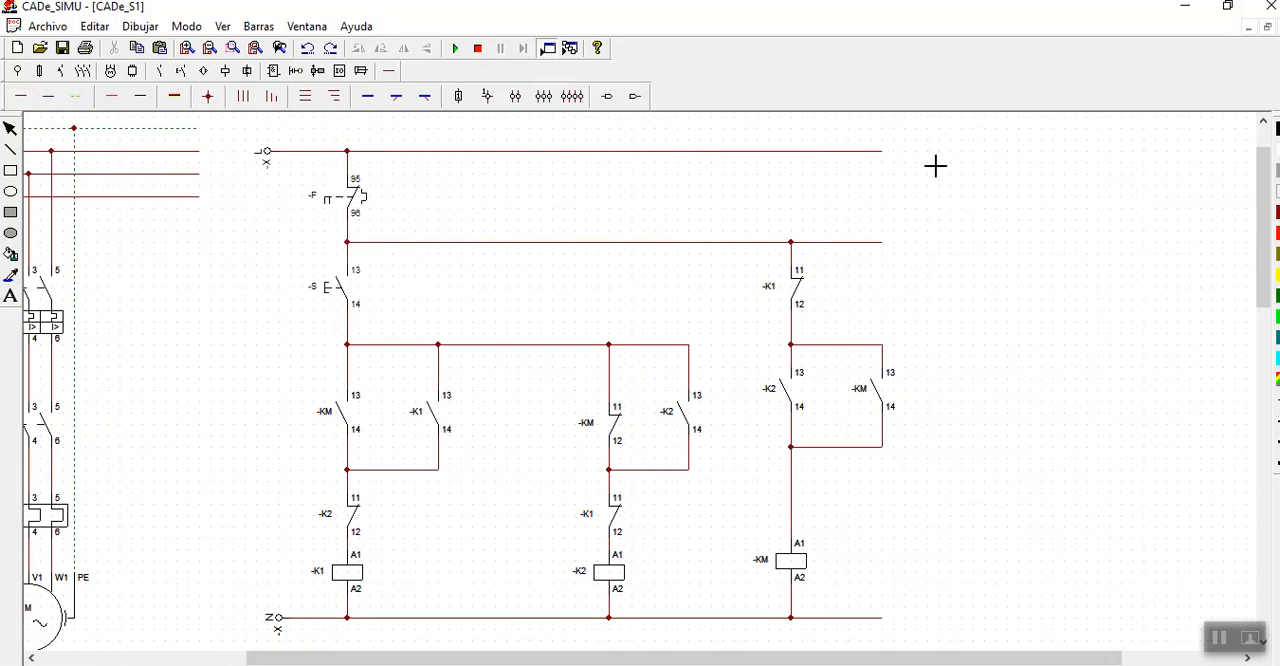
drag(887, 158, 1221, 172)
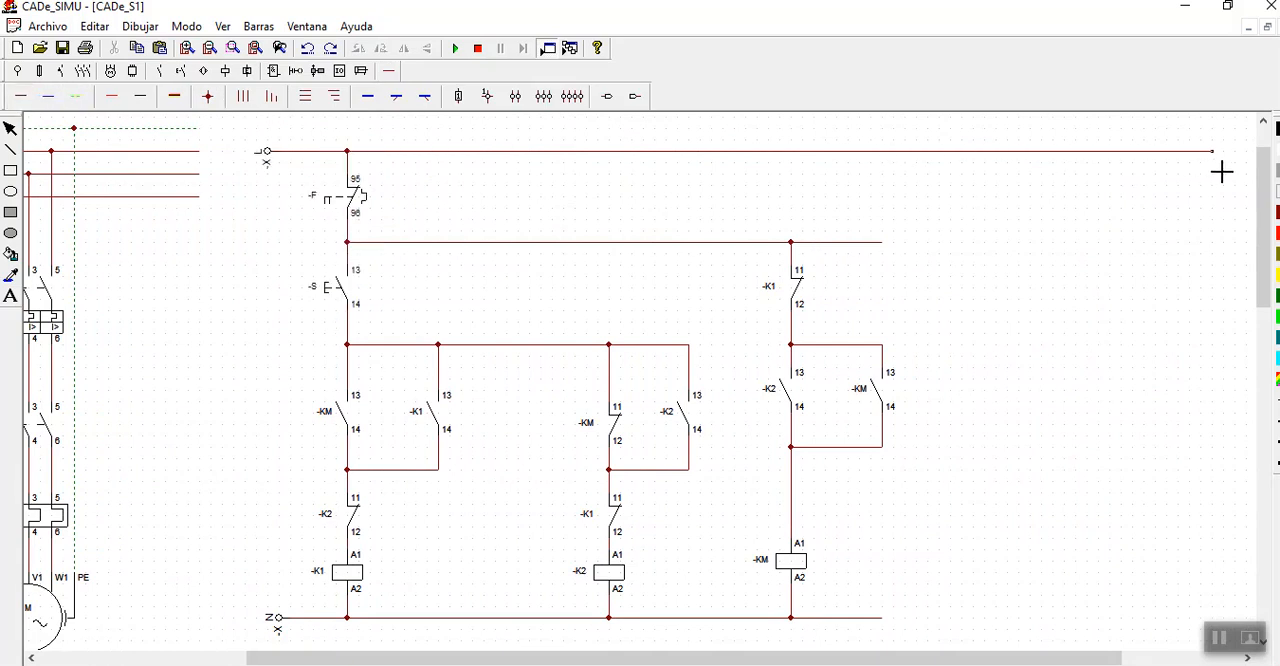
drag(886, 618, 1228, 613)
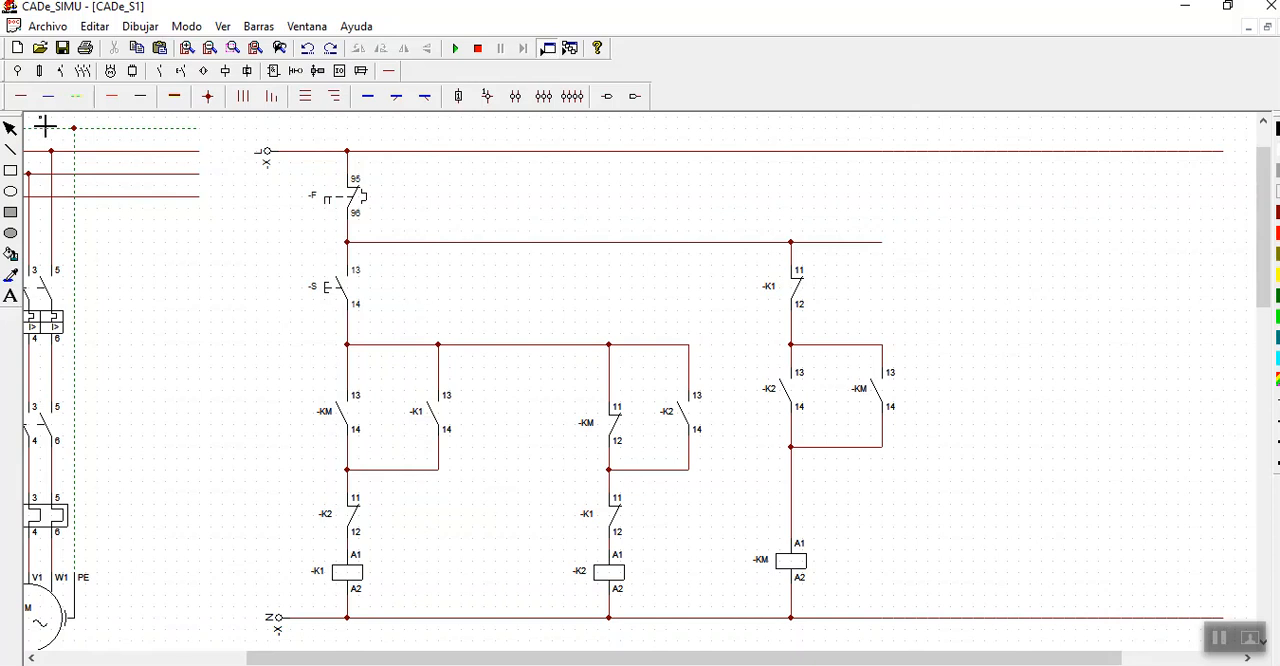
click(11, 131)
- Place a normally open auxiliary contact and a normally open thermal overload contact -F side by side below the extended L line
click(156, 73)
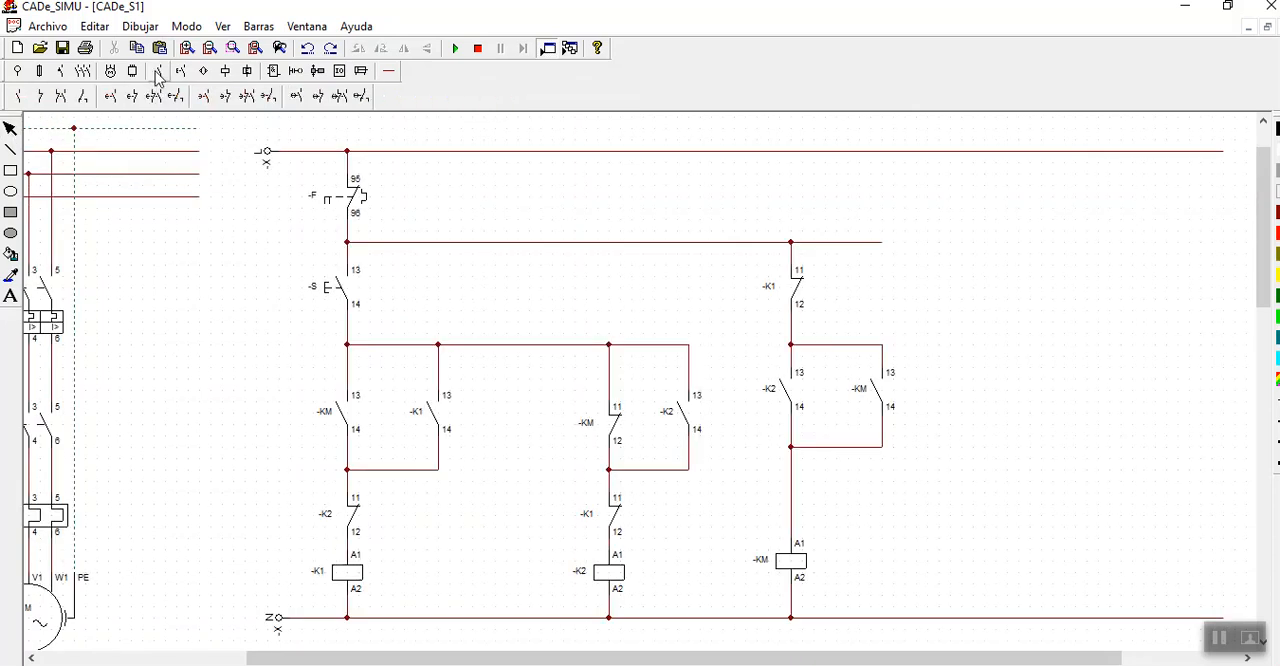
click(17, 96)
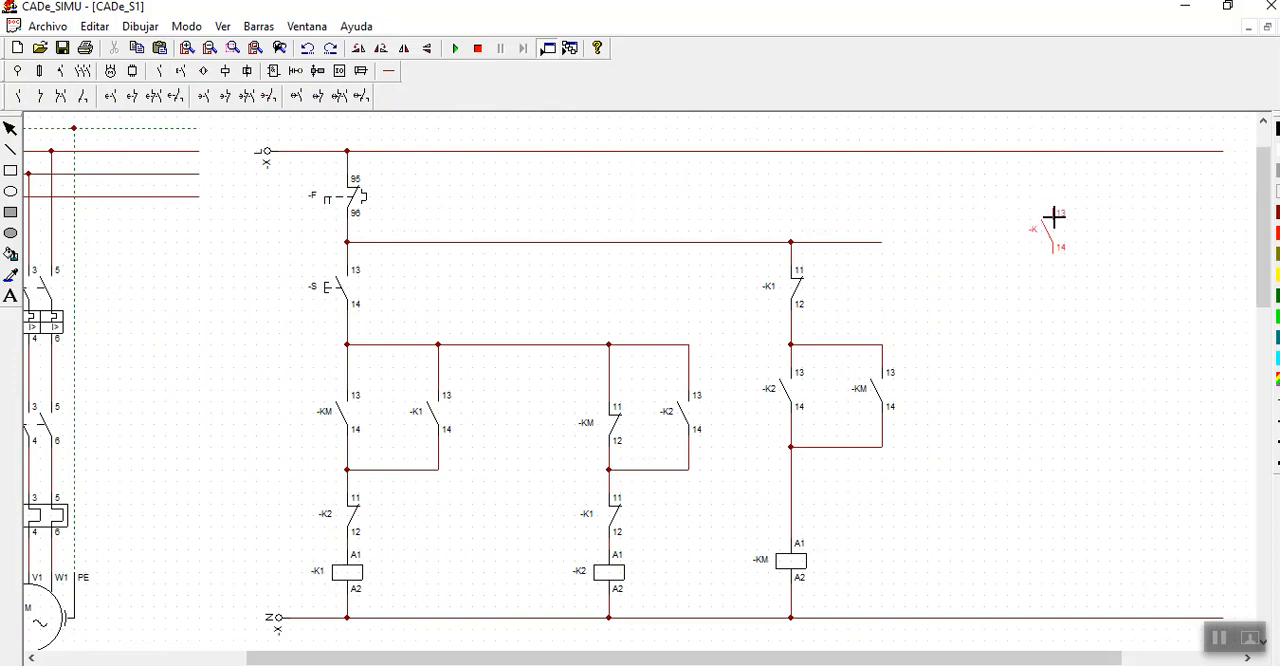
click(1053, 216)
click(198, 74)
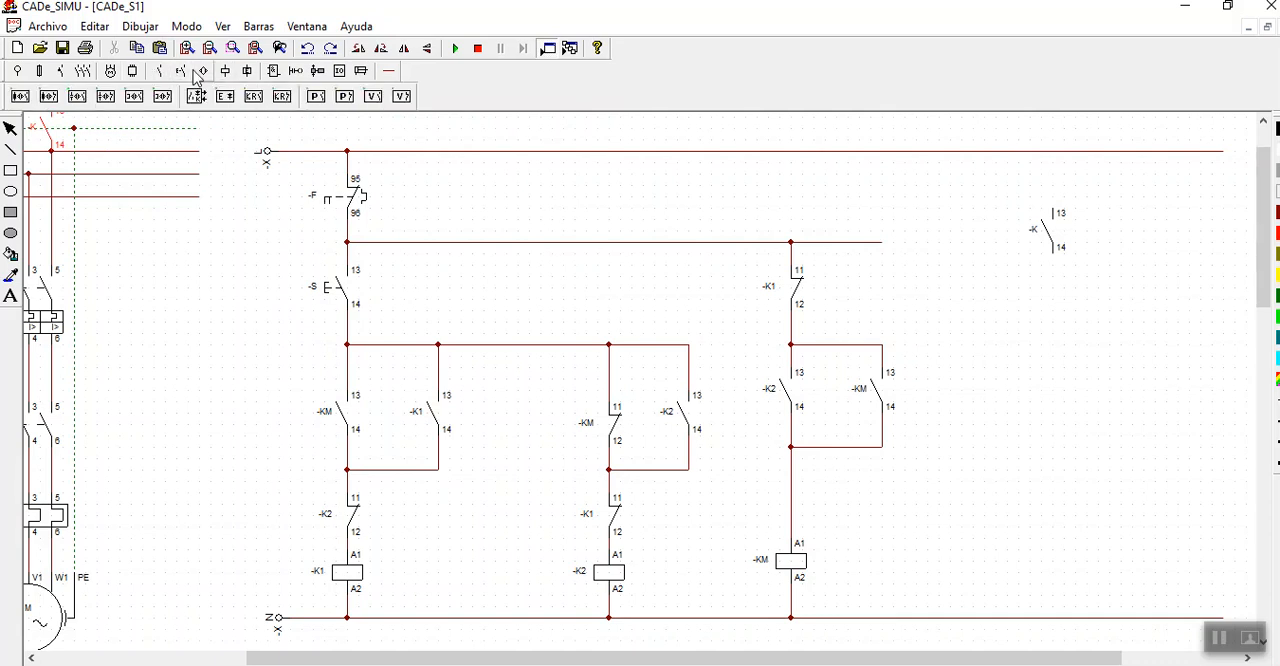
click(180, 73)
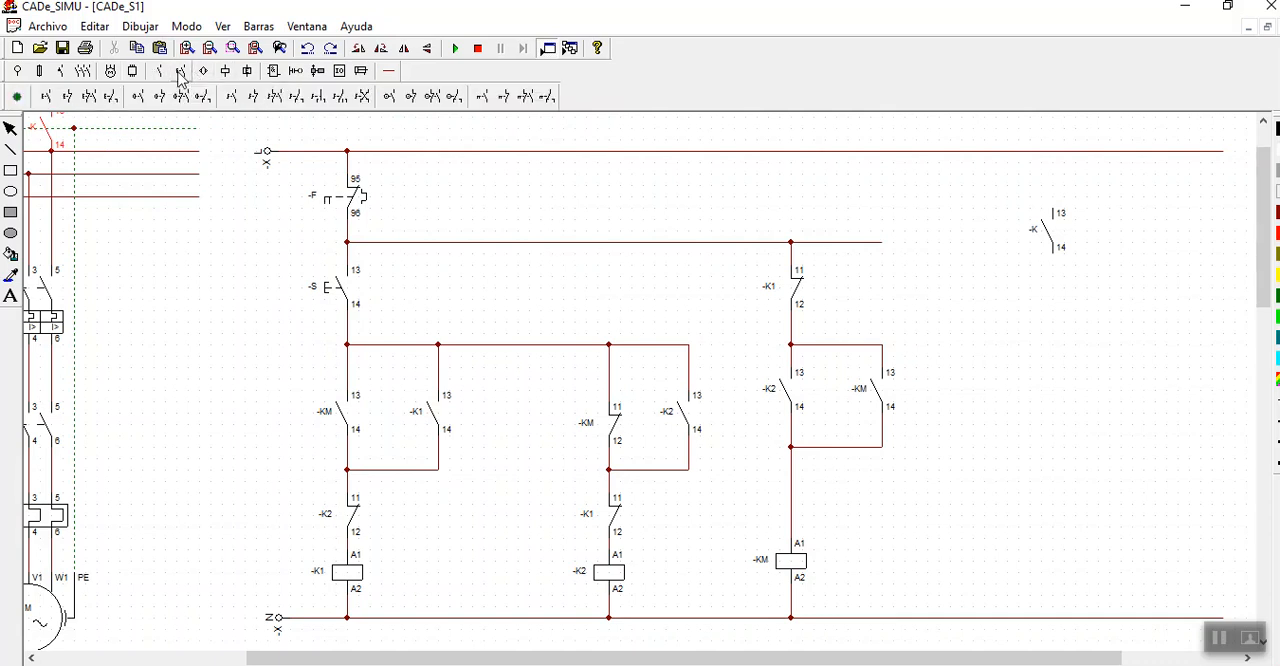
click(488, 96)
click(1168, 216)
click(10, 129)
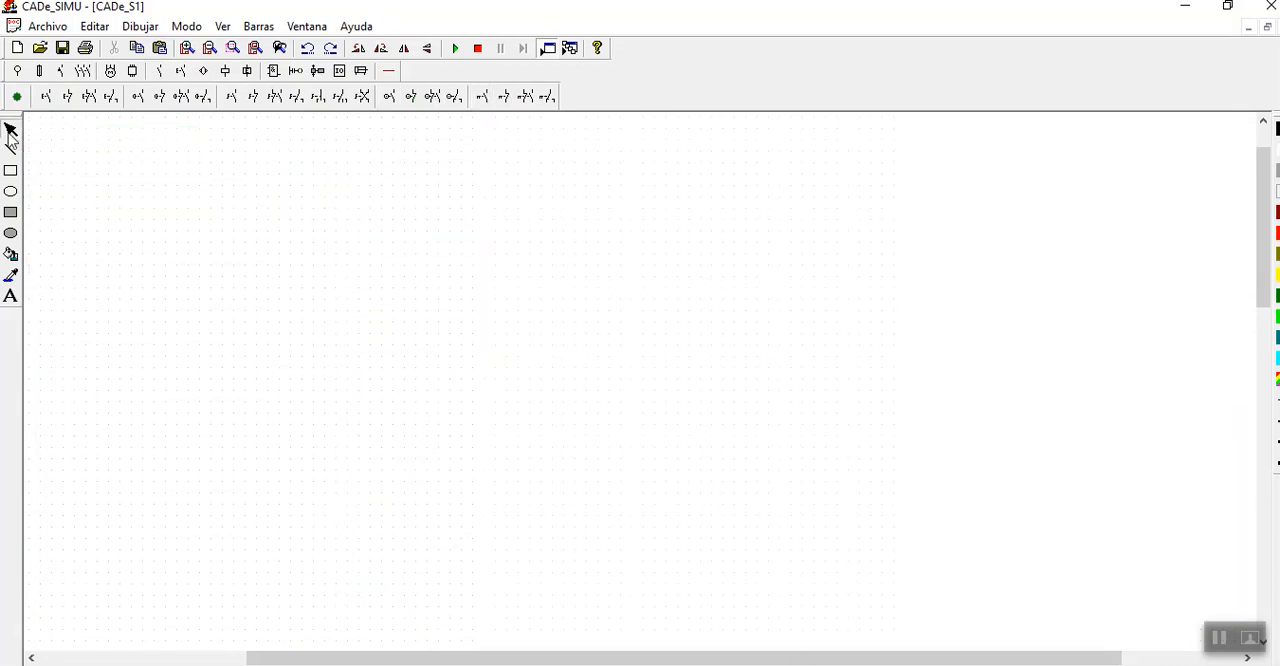
- Place two signal lamps above the N line beneath the new contacts, and a third beside the 95-96 overload contact -F
click(248, 72)
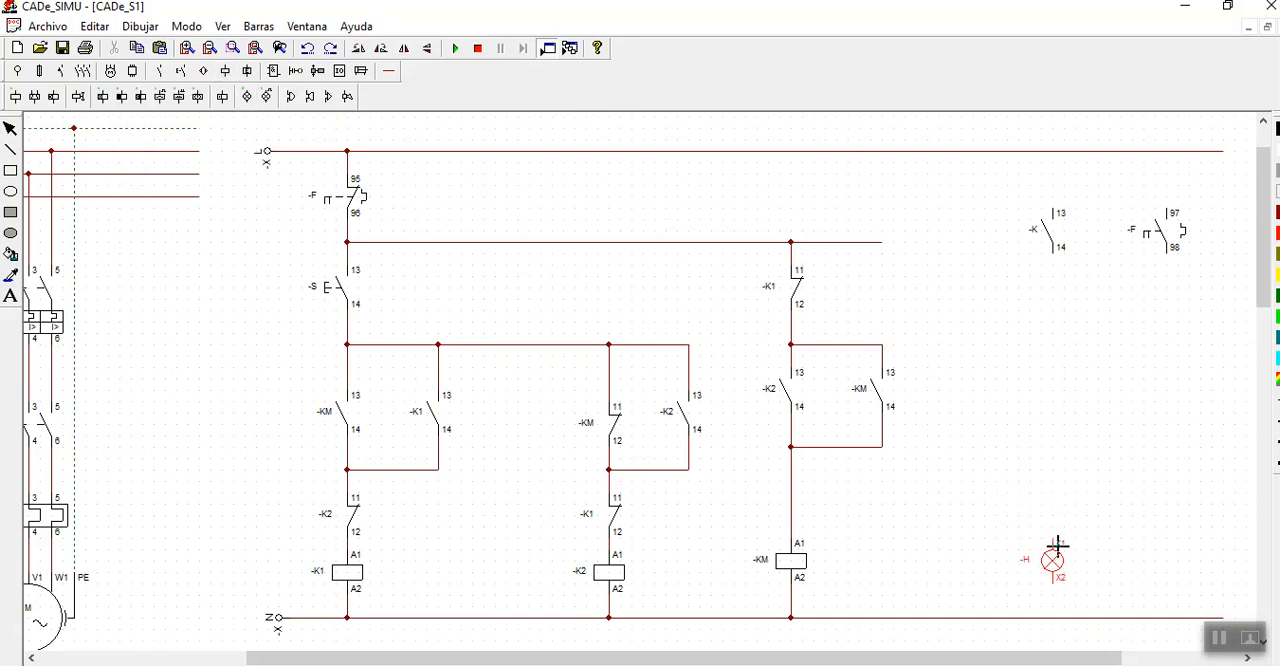
click(1058, 546)
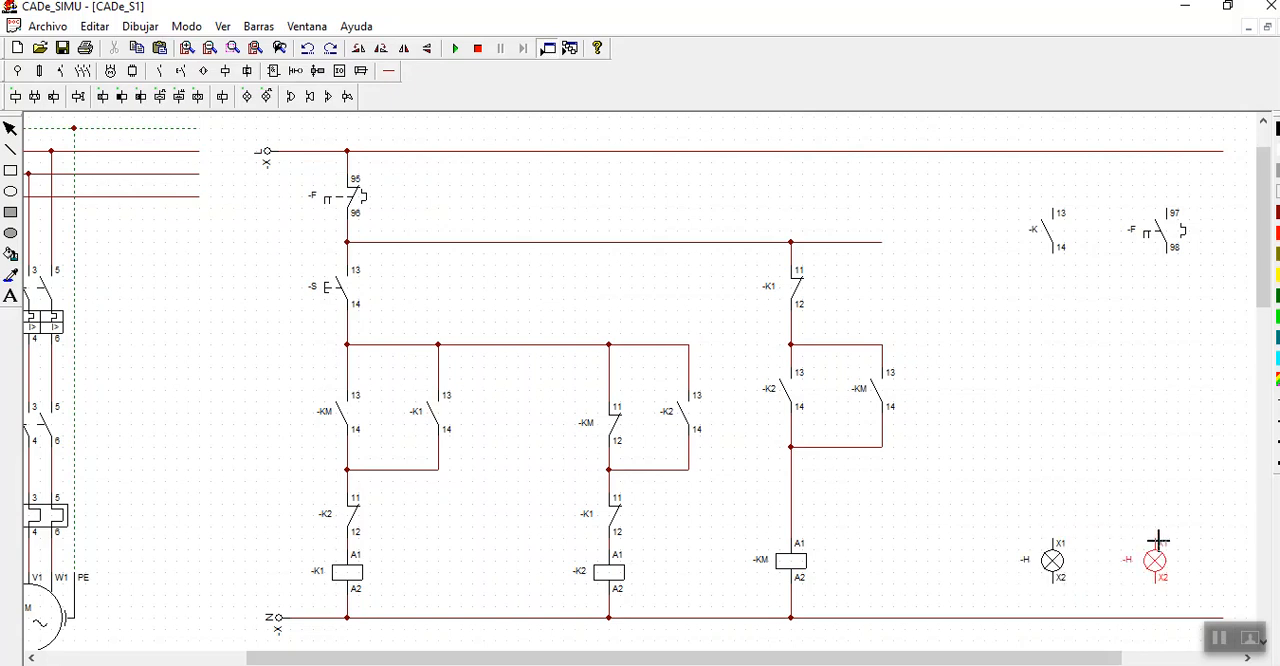
click(1163, 541)
click(296, 200)
click(11, 132)
- Wire both new contacts to the L line and down to their lamps, and connect the first lamp to the N line
click(389, 72)
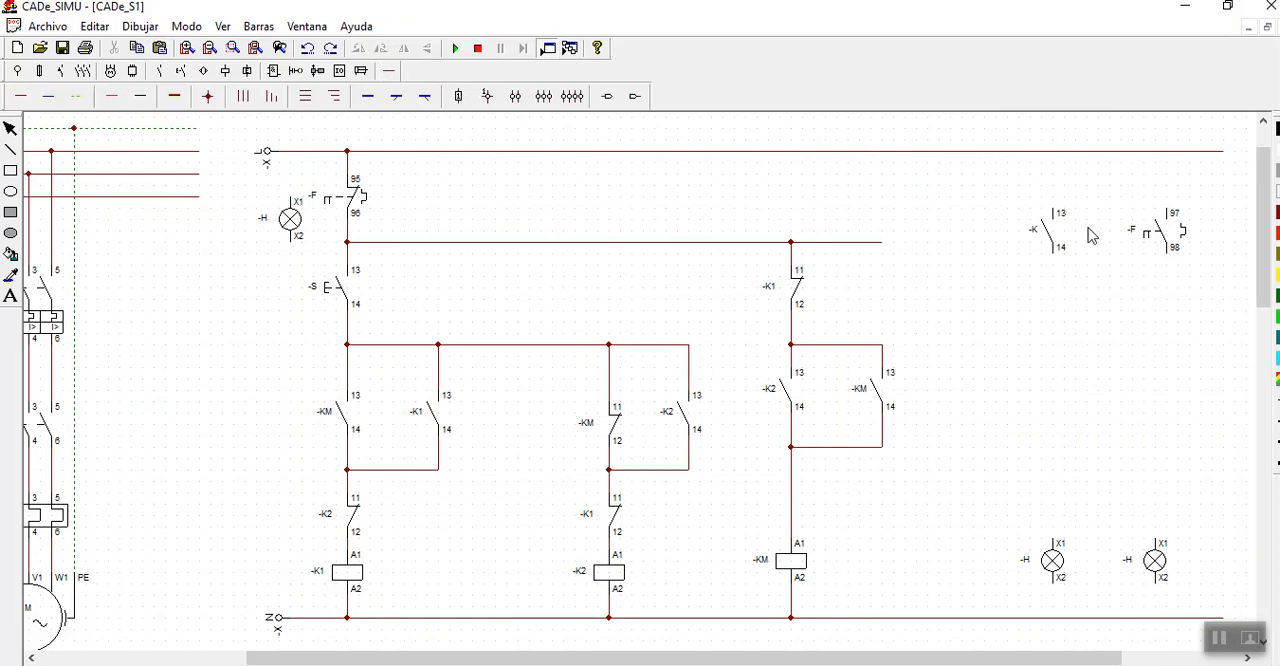
click(19, 100)
drag(1054, 208, 1053, 151)
drag(1168, 211, 1167, 151)
mouse_move(1058, 262)
mouse_down()
mouse_move(1094, 523)
mouse_move(1060, 543)
mouse_move(1055, 617)
mouse_up()
drag(1168, 255, 1178, 542)
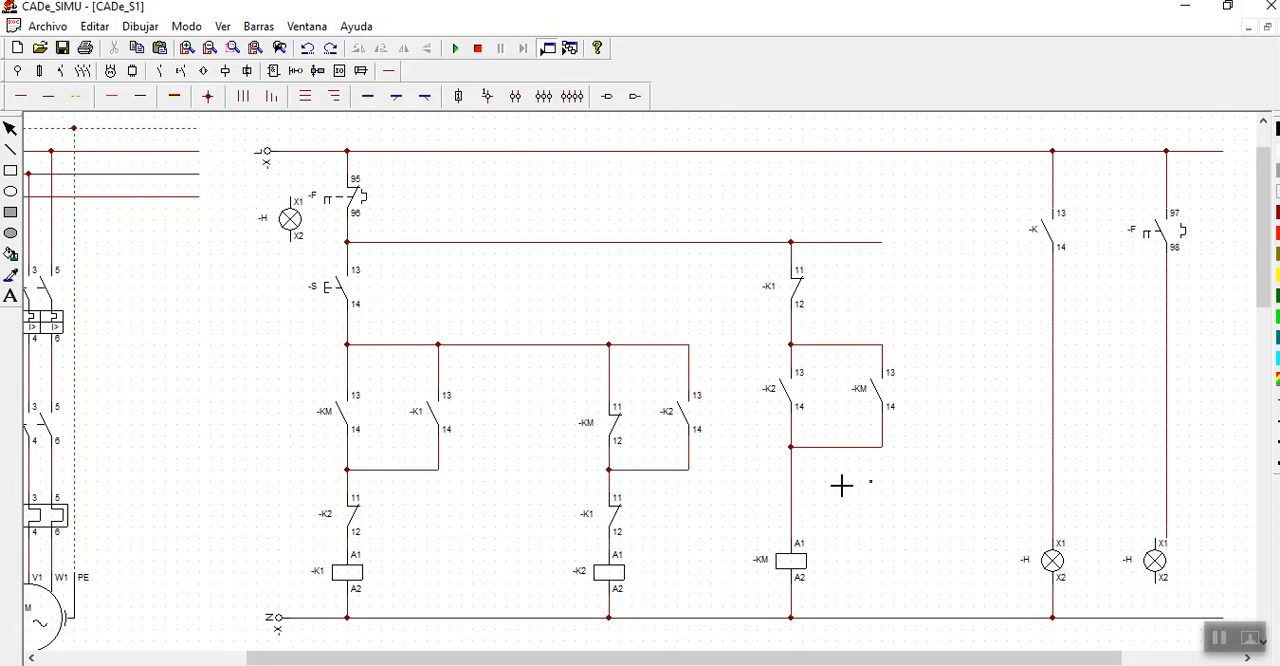
- Align the second lamp with the wire from the 97-98 overload contact and connect it to the N line
click(10, 130)
drag(1157, 569, 1168, 566)
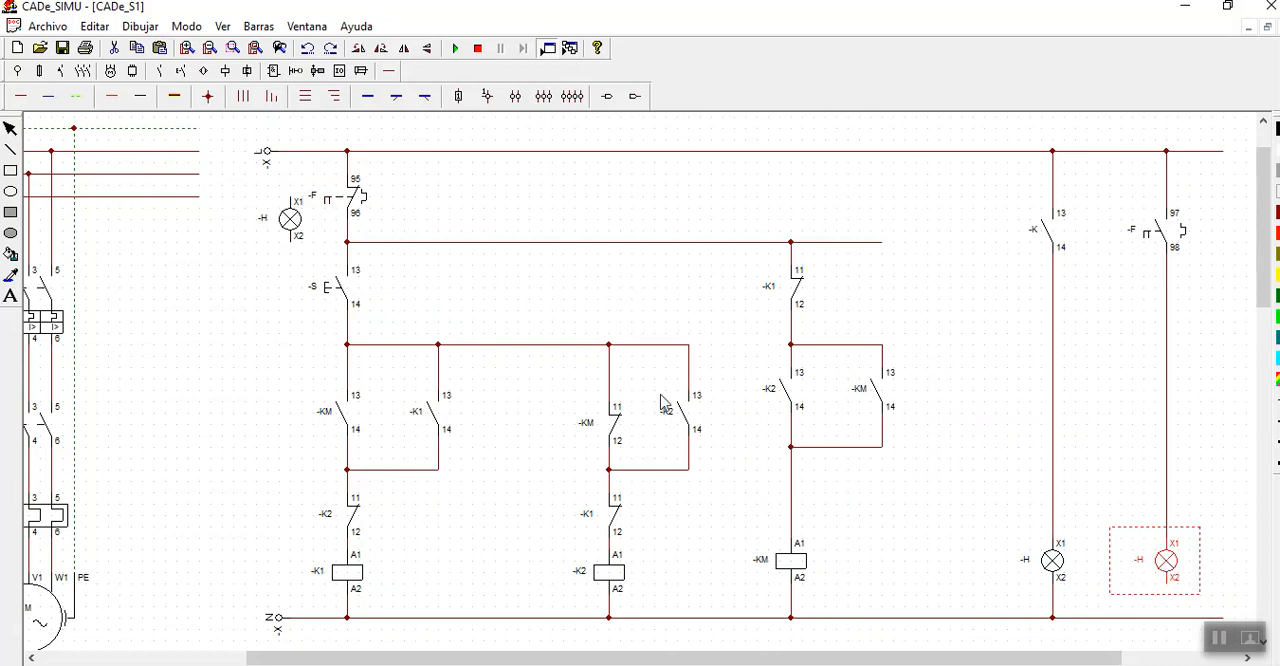
click(23, 98)
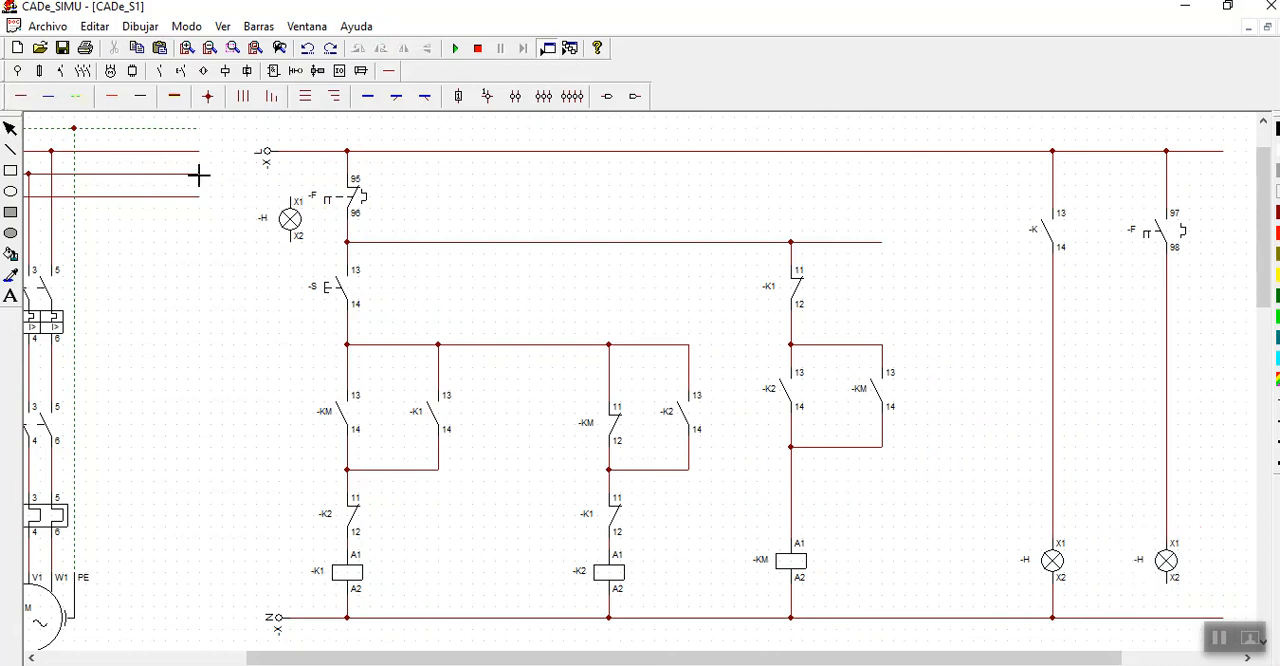
drag(1176, 590, 1176, 620)
- Name the normally open contact in the first lamp's branch as -KM
click(10, 129)
double_click(1048, 232)
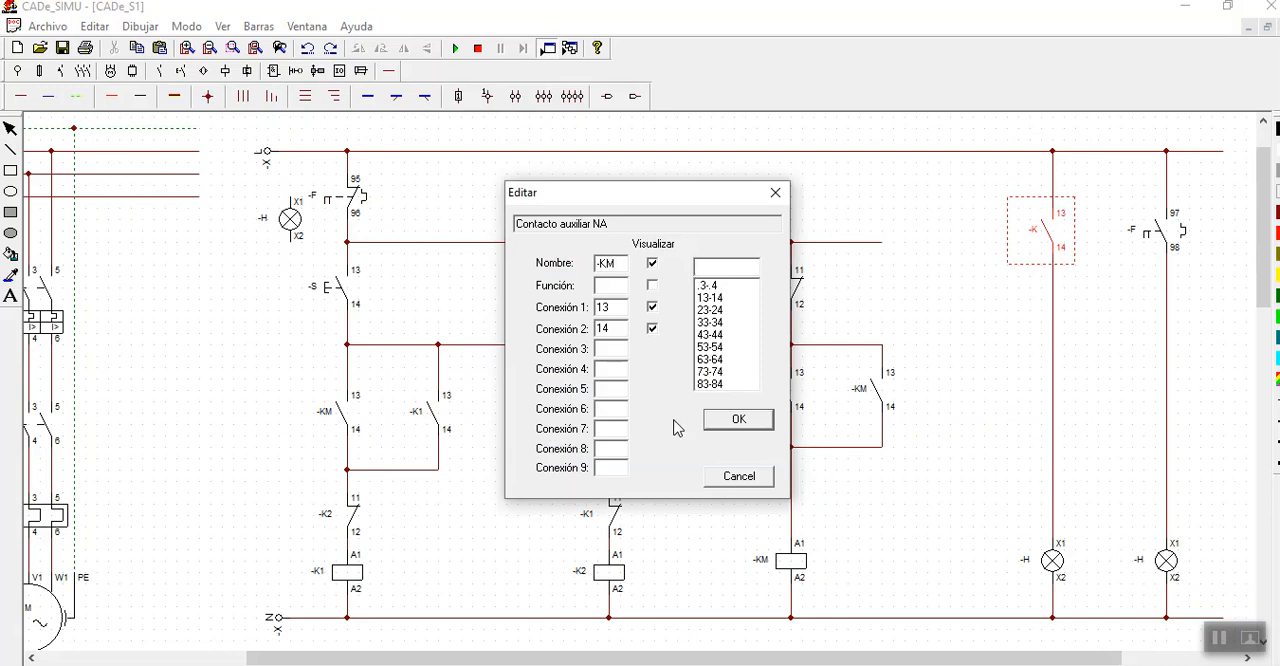
click(737, 419)
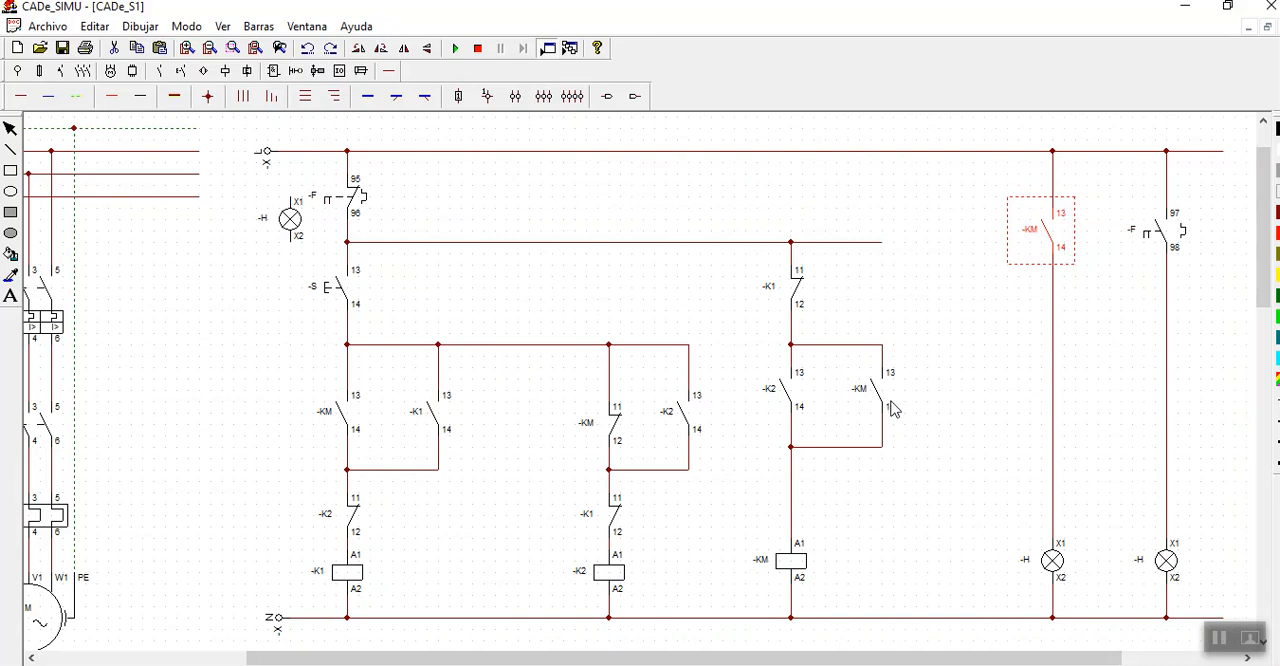
- Renumber the -KM contact above coil -K1 as 23-24 and the -KM contact in the lamp branch as 33-34
double_click(350, 416)
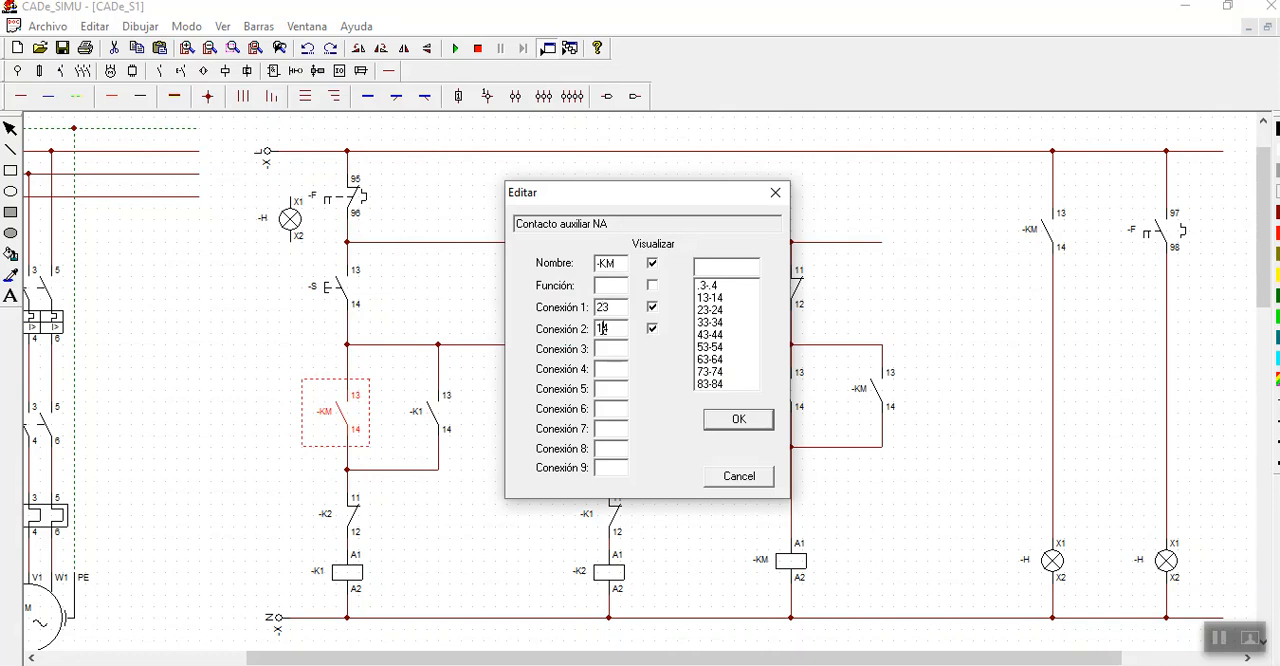
click(764, 420)
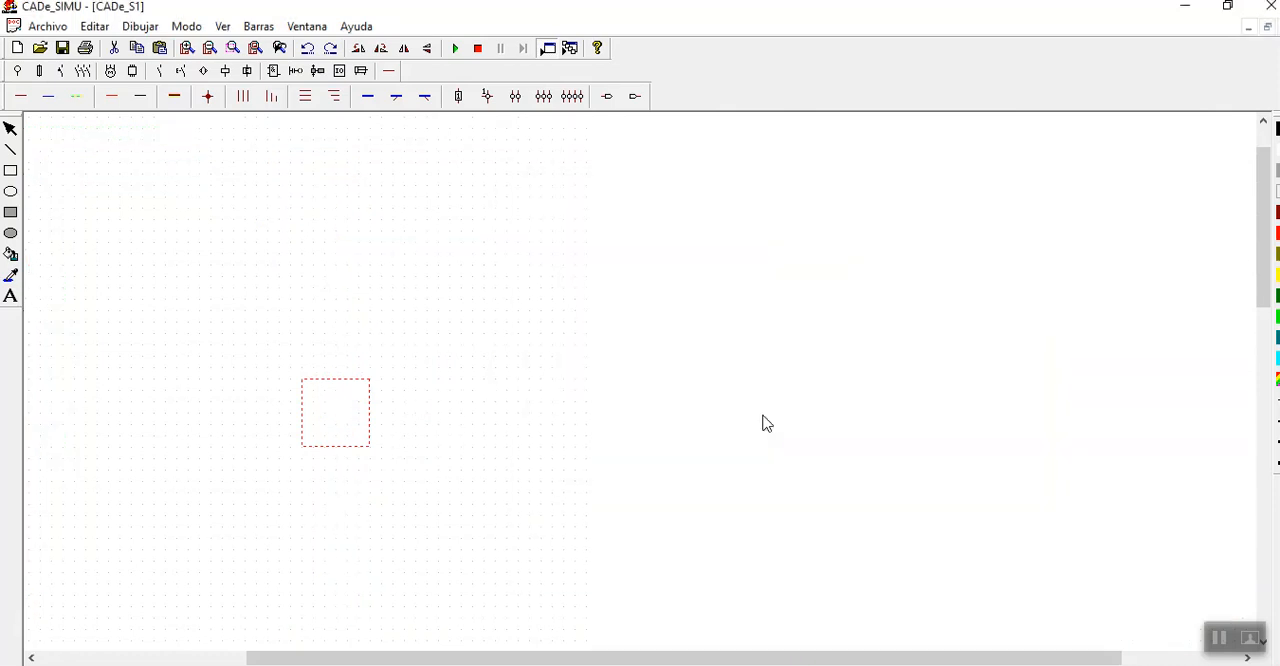
double_click(1055, 240)
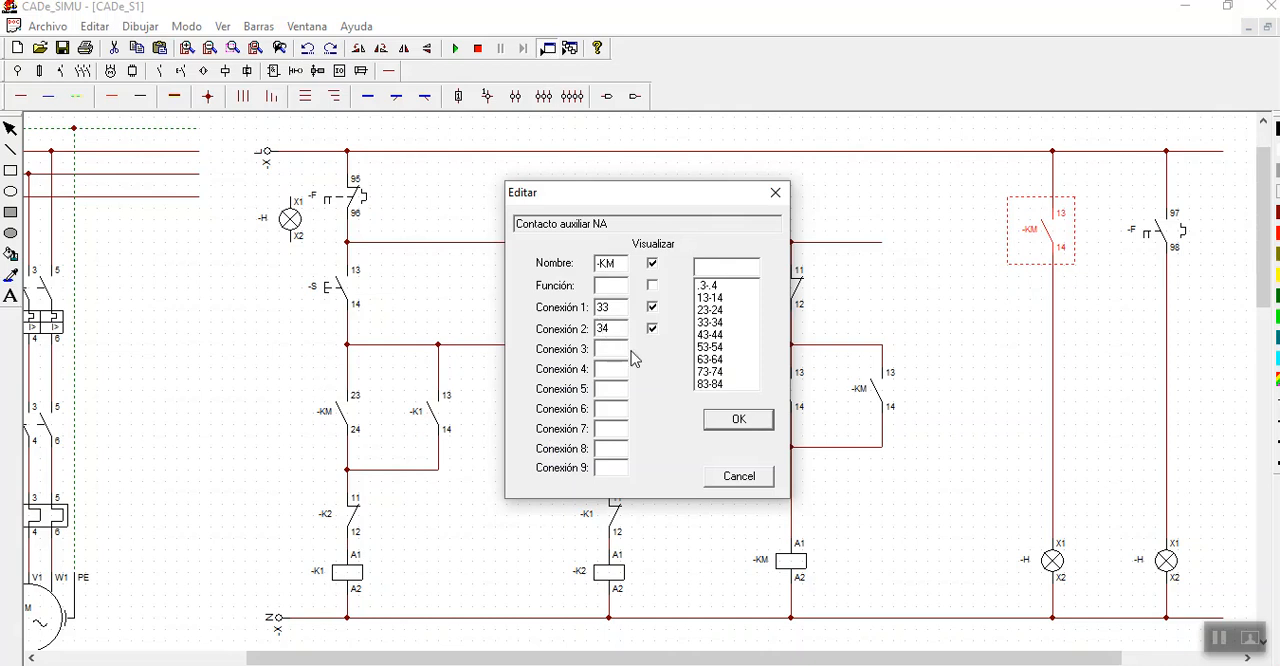
click(726, 420)
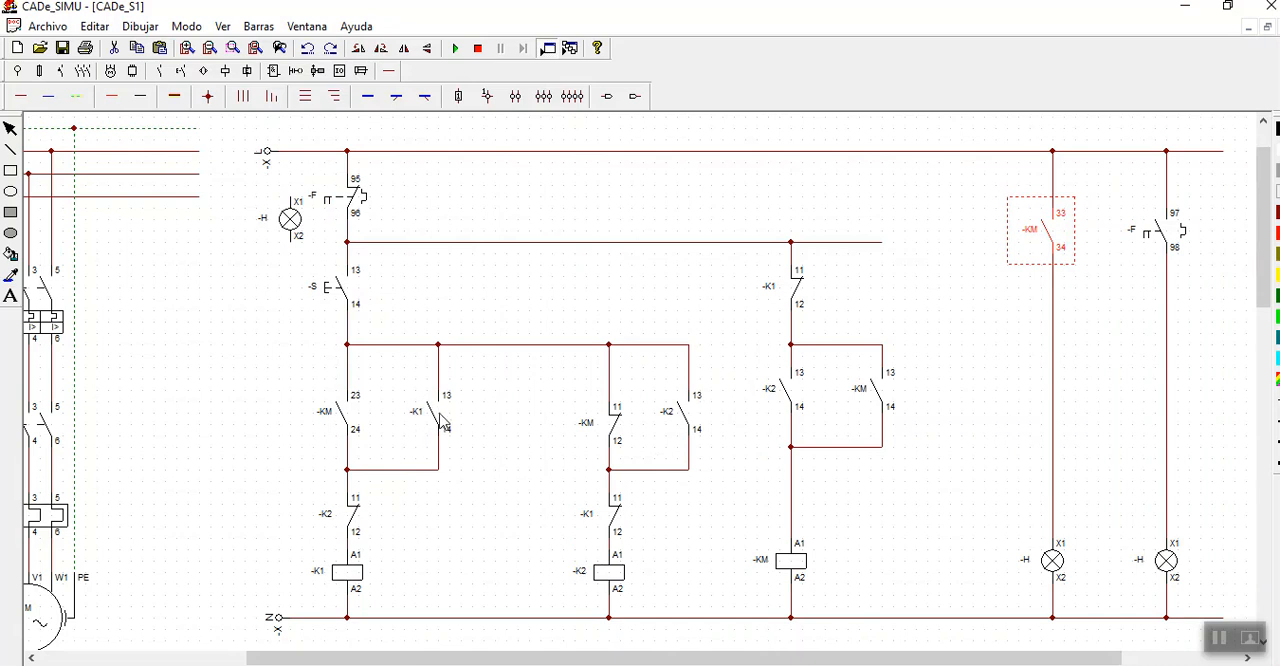
- Renumber the normally open -K2 contact above coil -KM as 23-24 and the normally closed -K1 contact above coil -K2 as 21-22
double_click(789, 396)
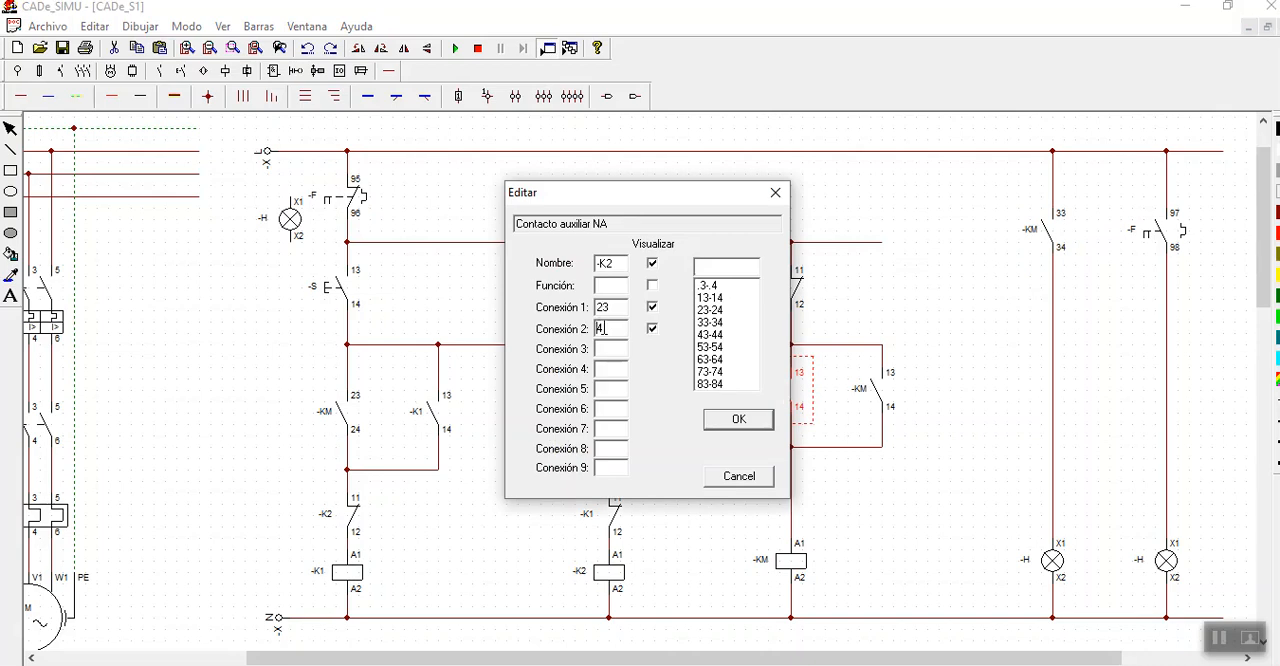
click(731, 431)
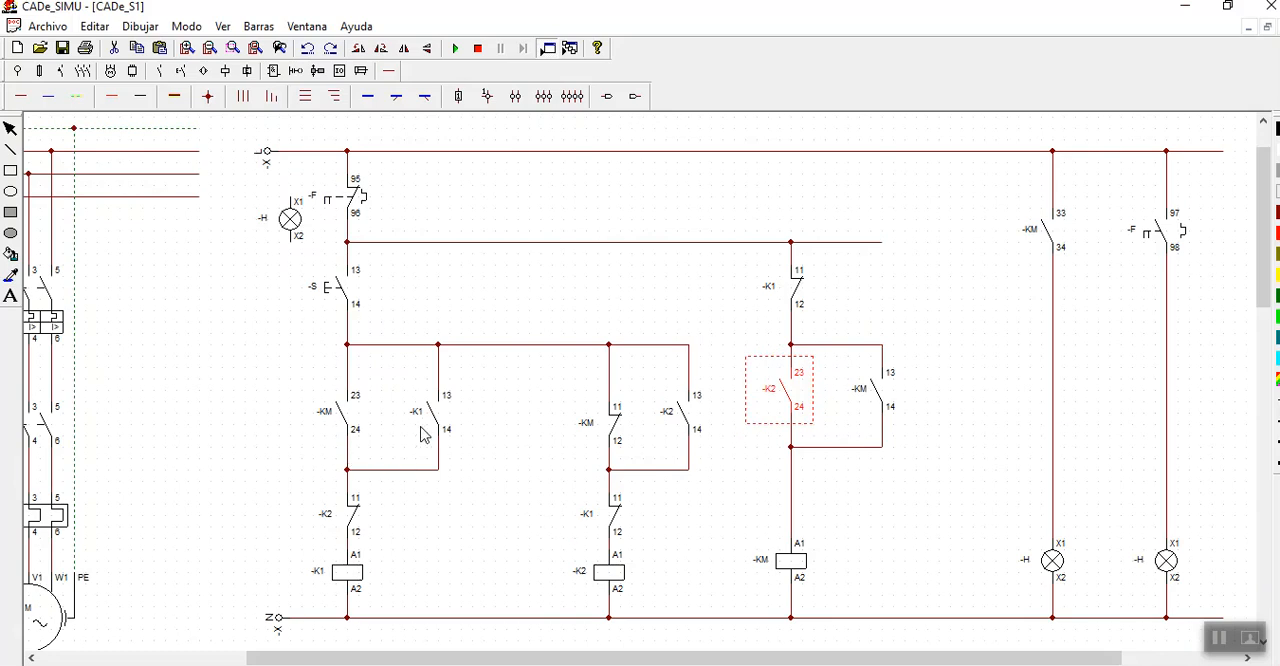
double_click(615, 518)
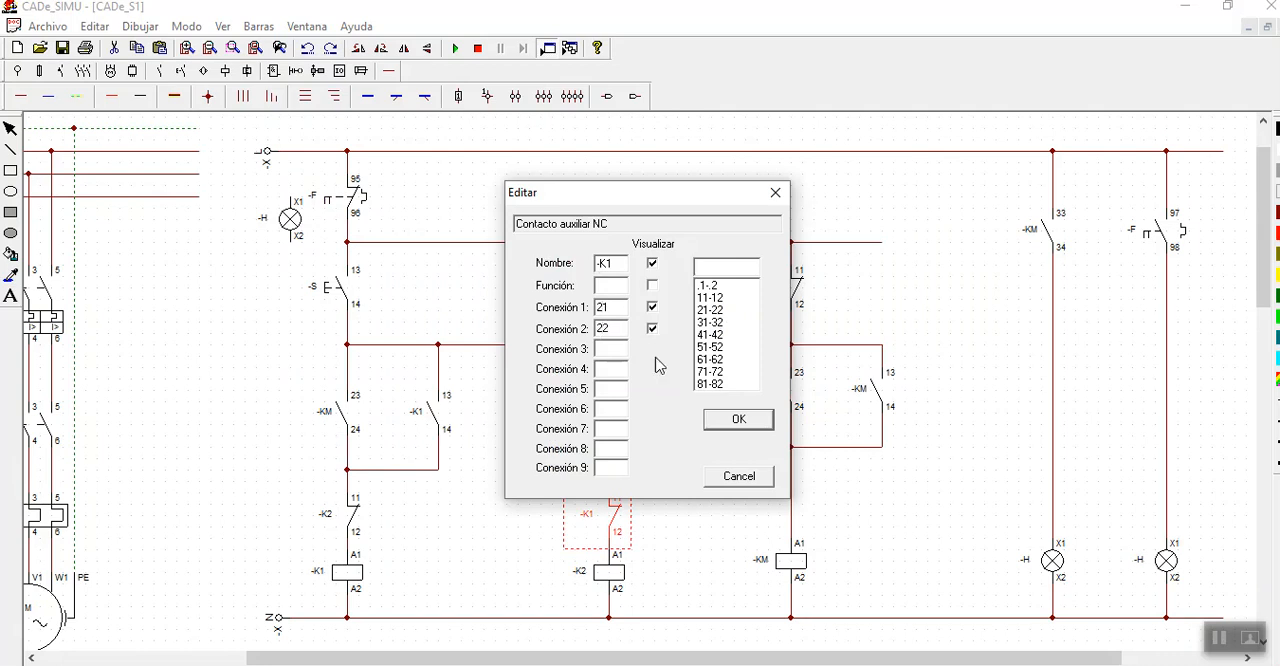
click(739, 420)
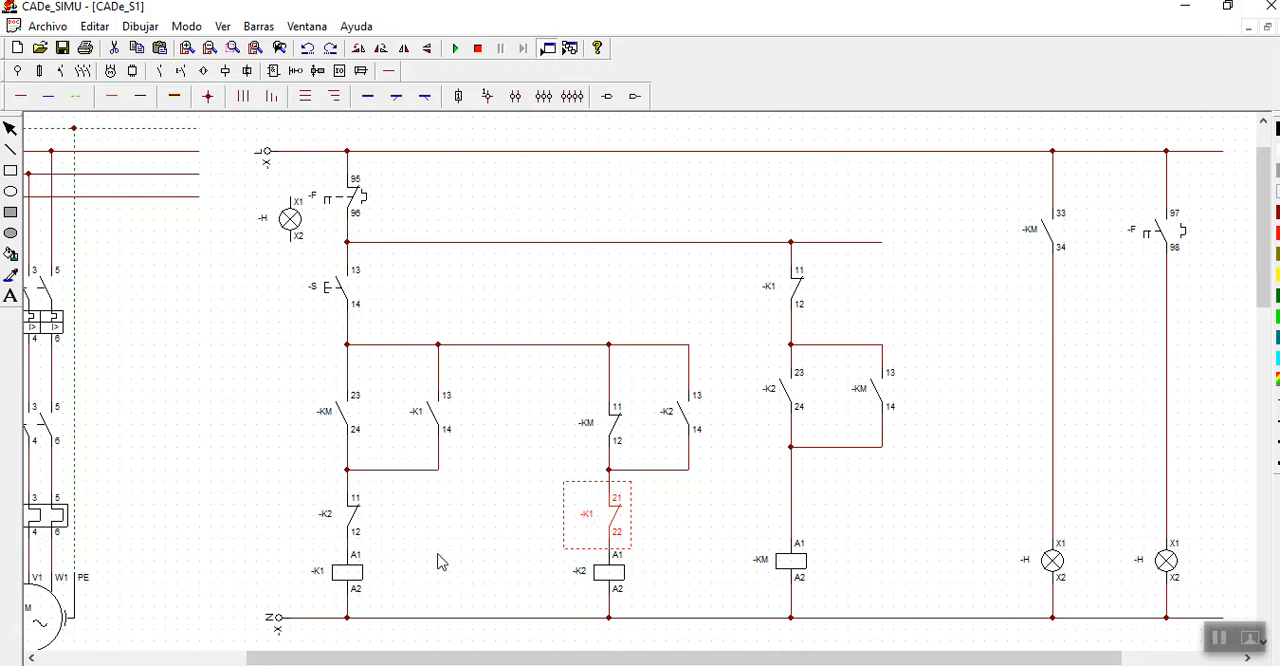
- Delete the unconnected signal lamp beside the 95-96 overload contact
click(291, 222)
key(Delete)
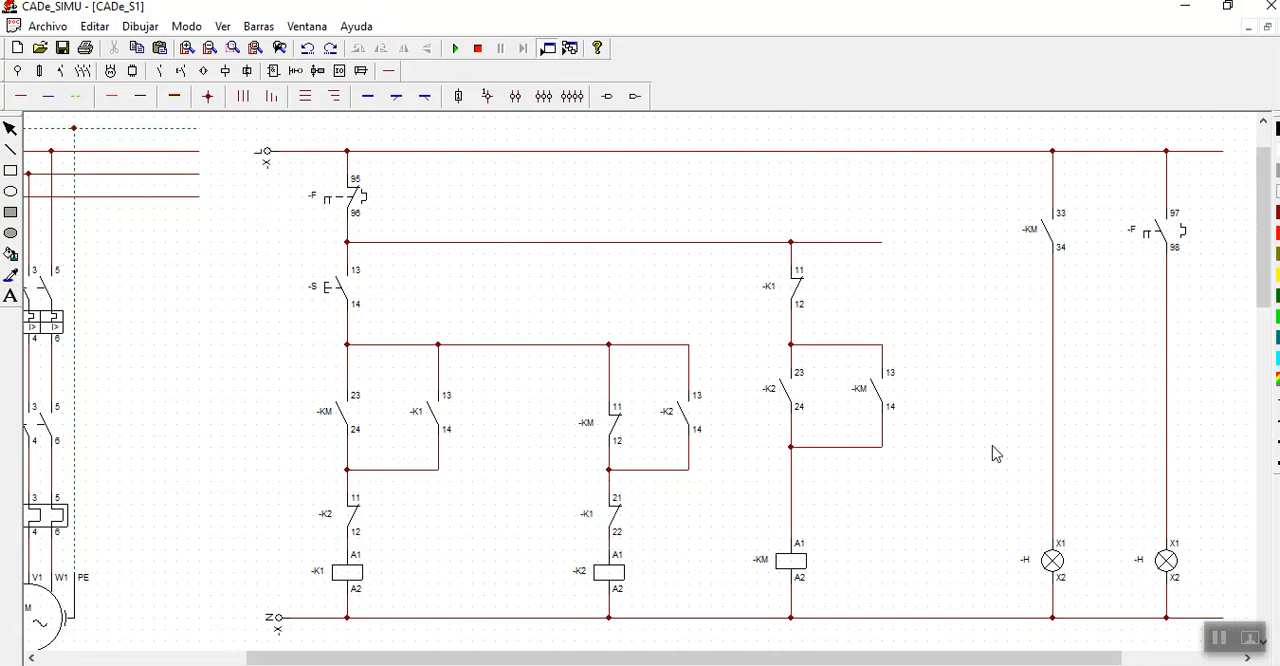
- Simulate the whole circuit with breaker -Q closed, operating pushbutton -S repeatedly and tripping overload relay -F, and stop the simulation
click(211, 50)
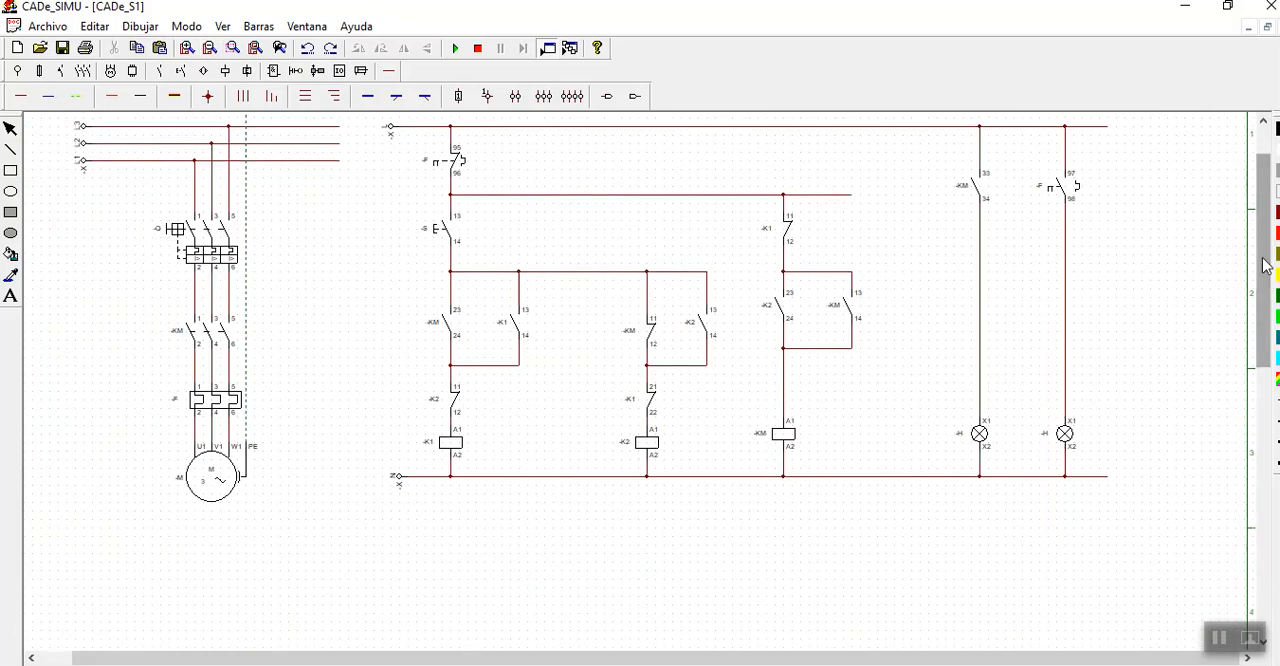
scroll(1265, 266, up, 2)
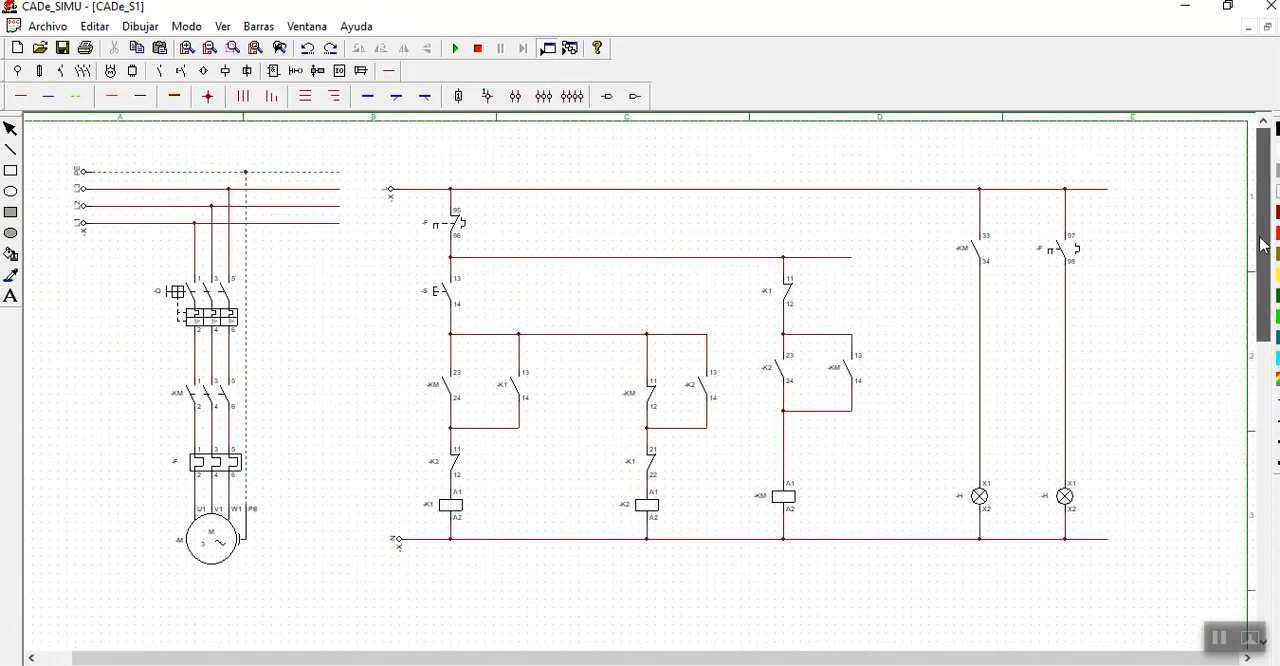
click(455, 50)
click(170, 308)
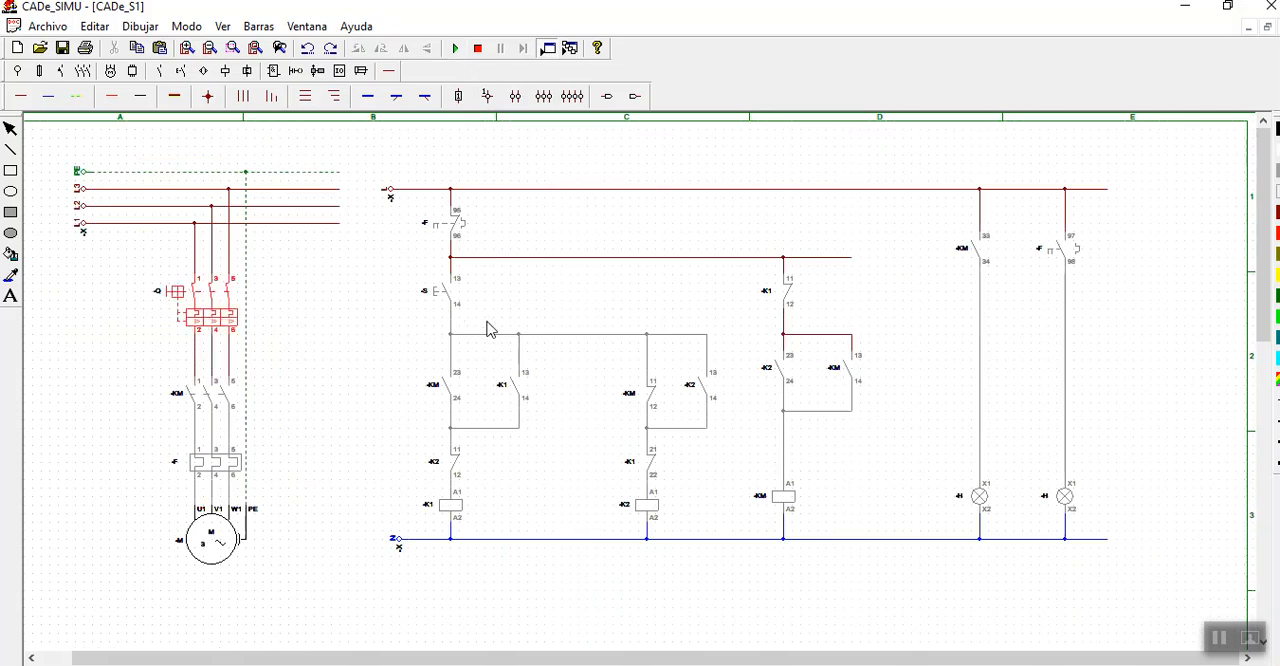
click(430, 295)
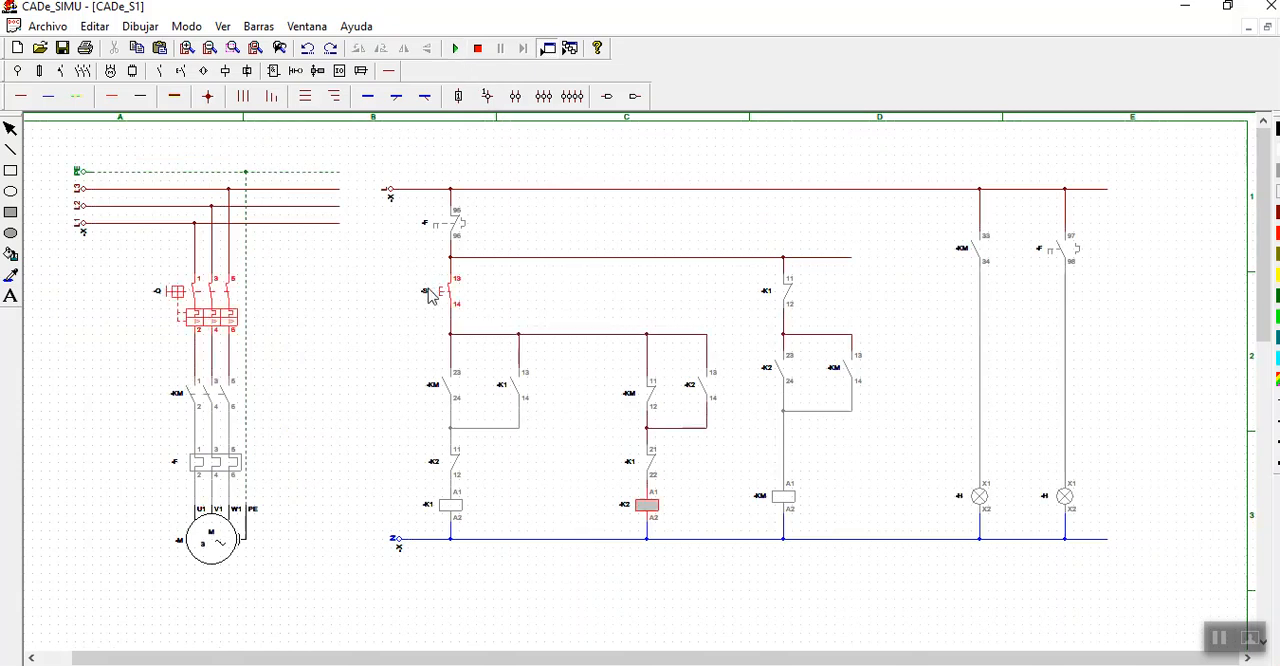
click(436, 298)
click(436, 298)
click(212, 468)
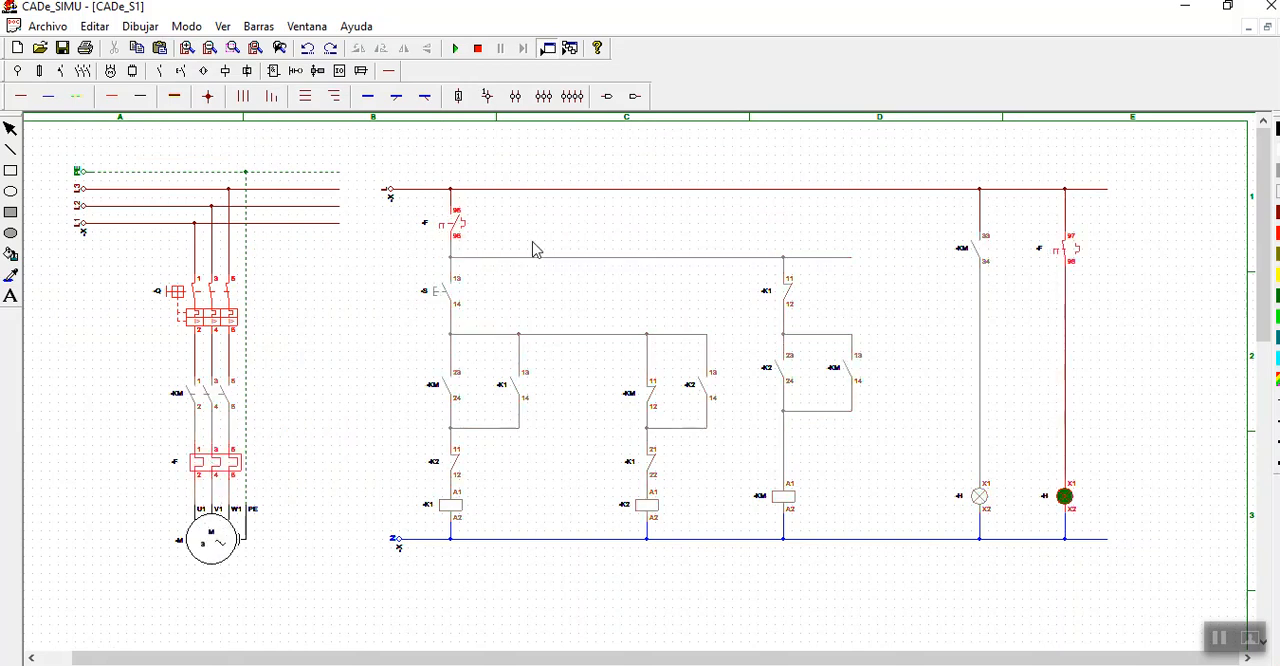
click(478, 48)
- Set the light colour of the signal lamp below the 97-98 overload contact to red
double_click(1066, 497)
click(716, 267)
click(588, 486)
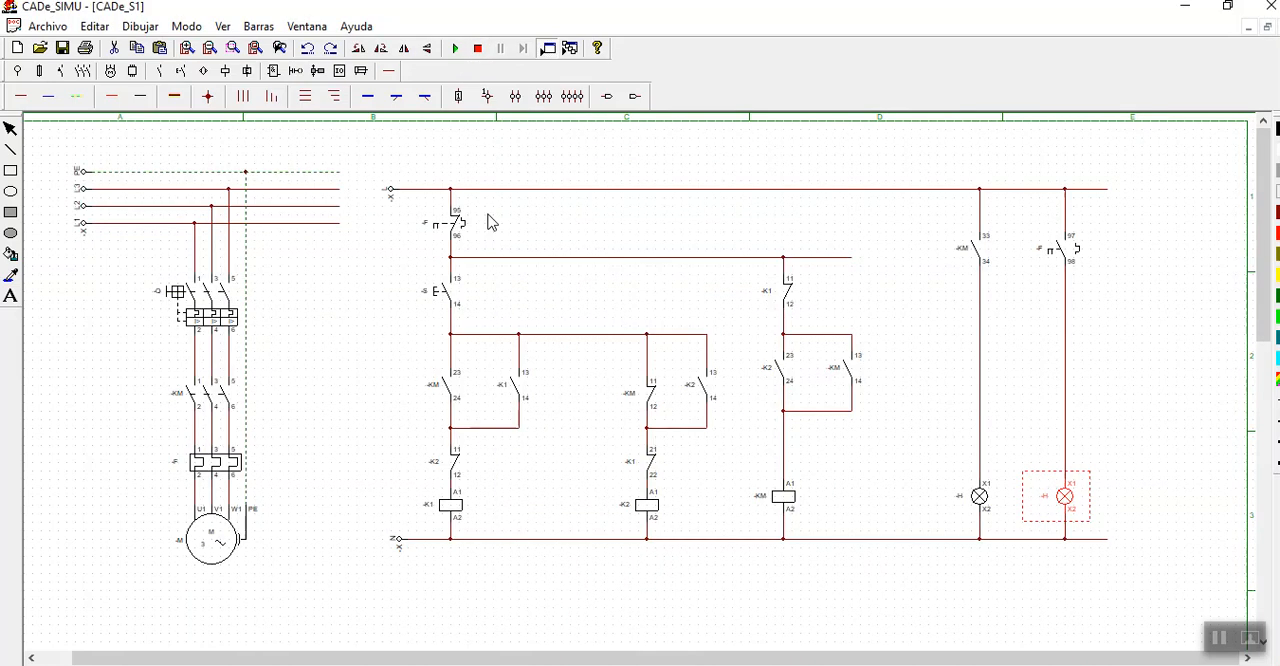
- Simulate the circuit again, closing breaker -Q, starting the motor with pushbutton -S and tripping overload relay -F, and stop the simulation
click(455, 48)
click(190, 298)
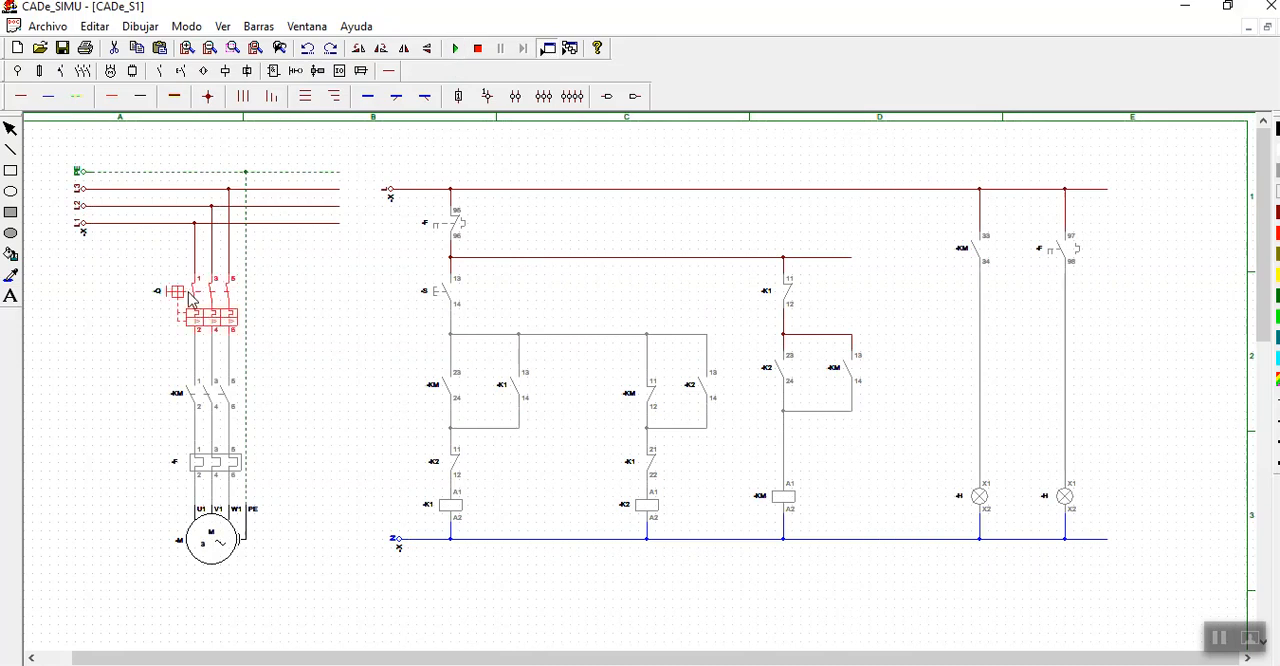
click(444, 298)
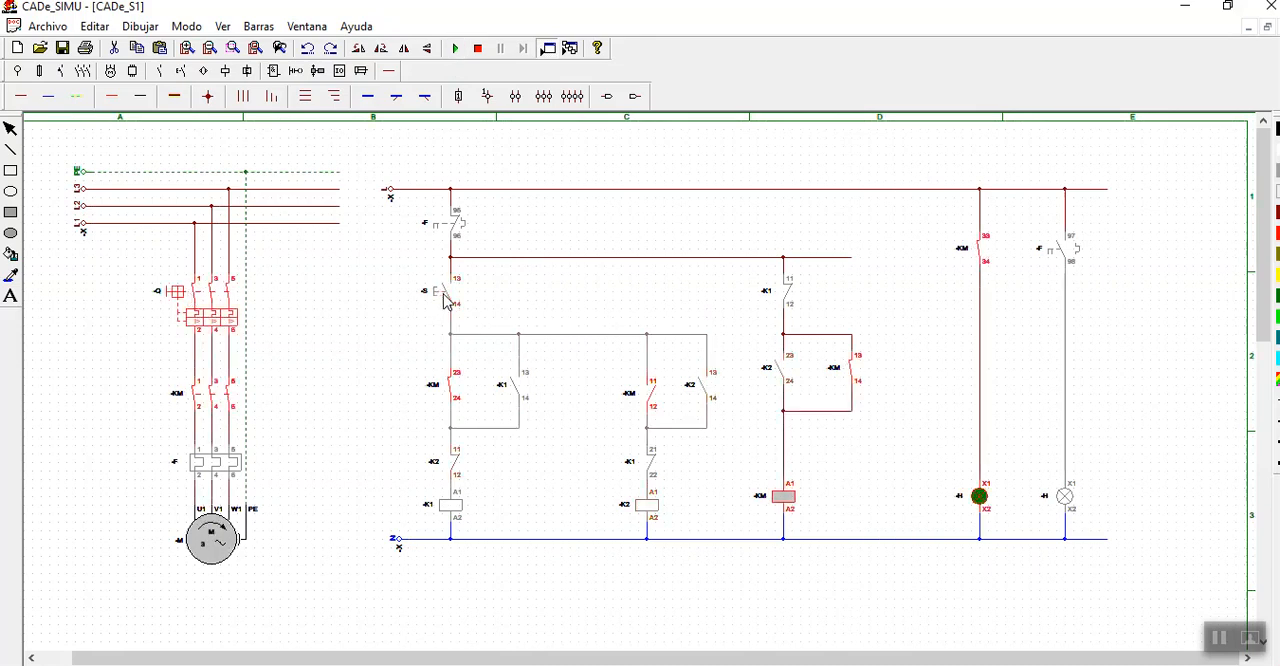
click(242, 468)
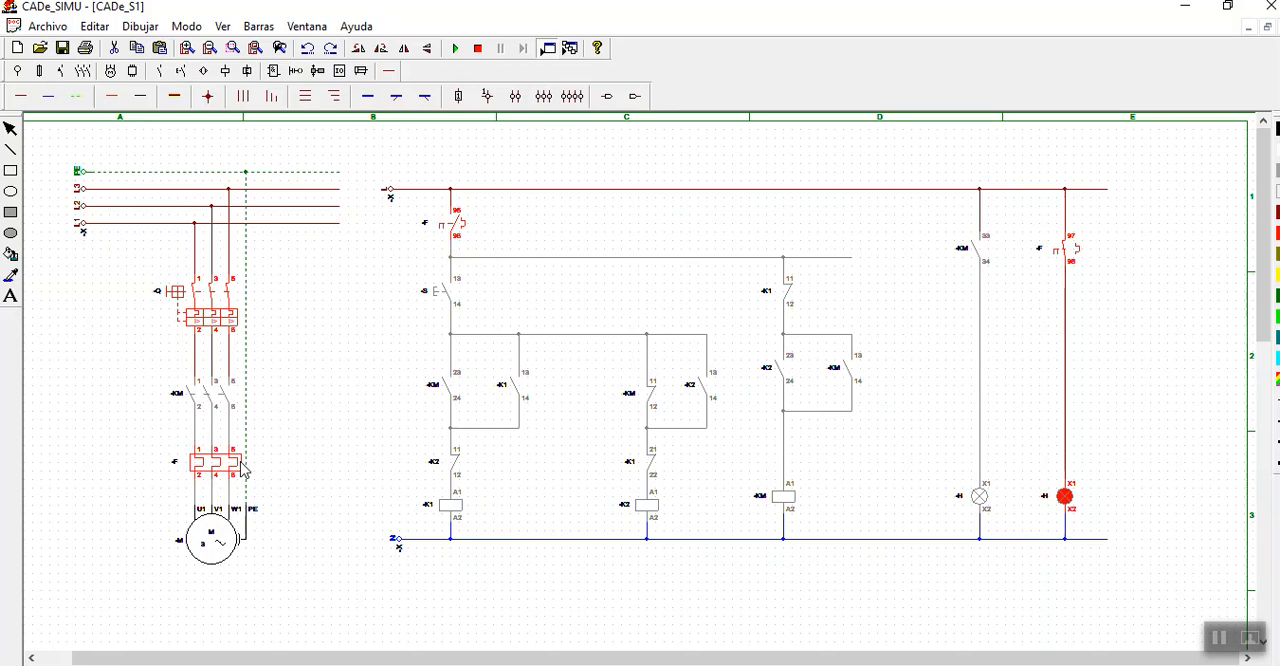
click(478, 48)
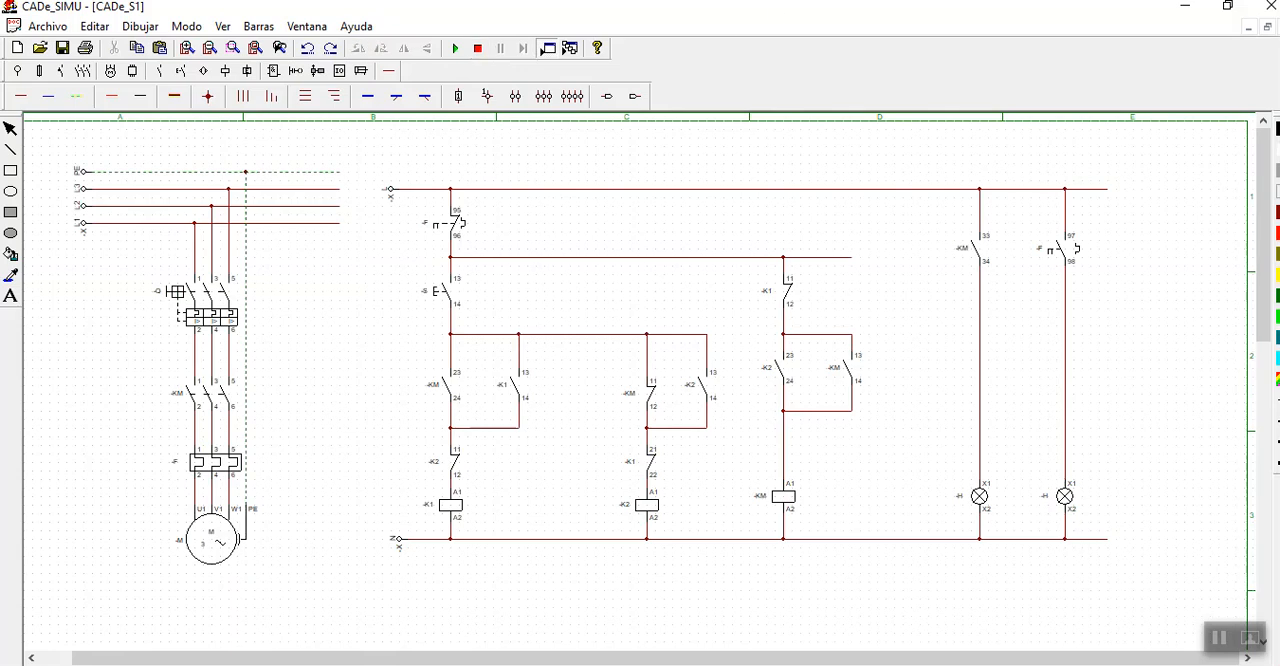